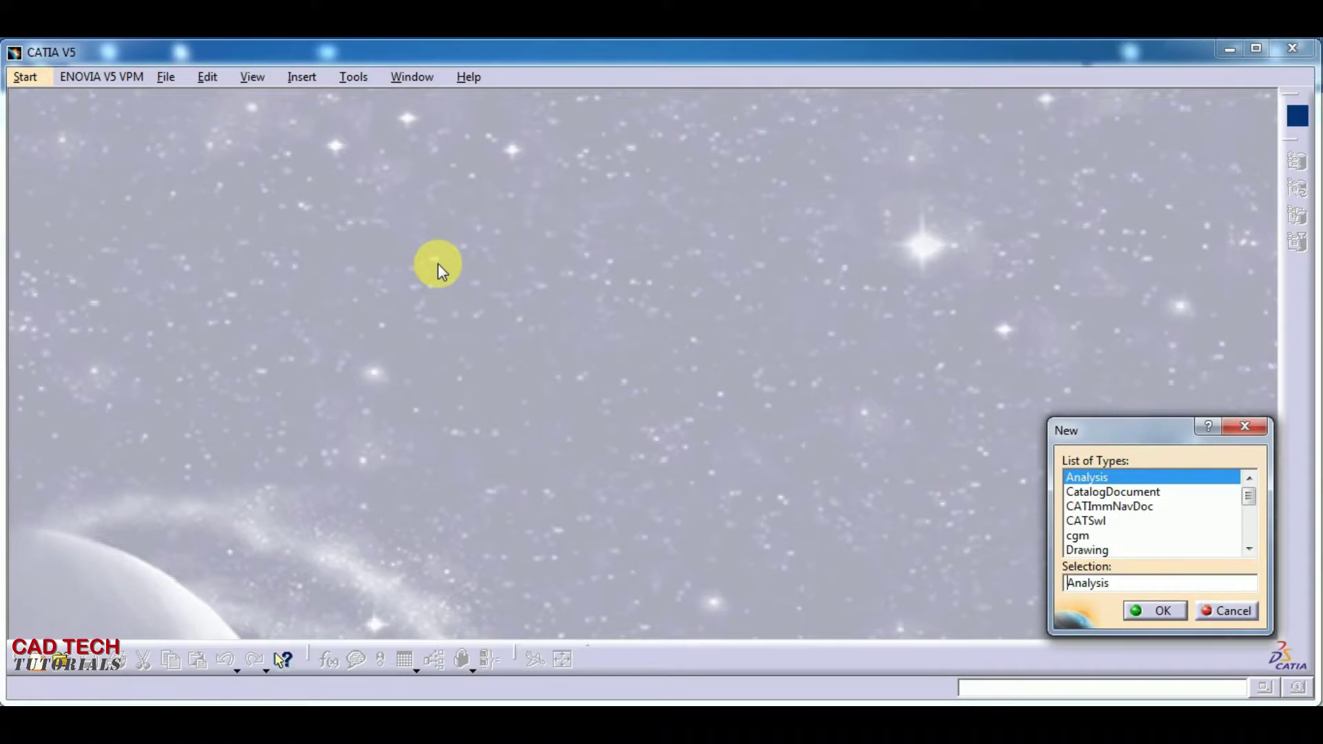
- Create a new part named line and open a sketch on the yz plane
text(Part)
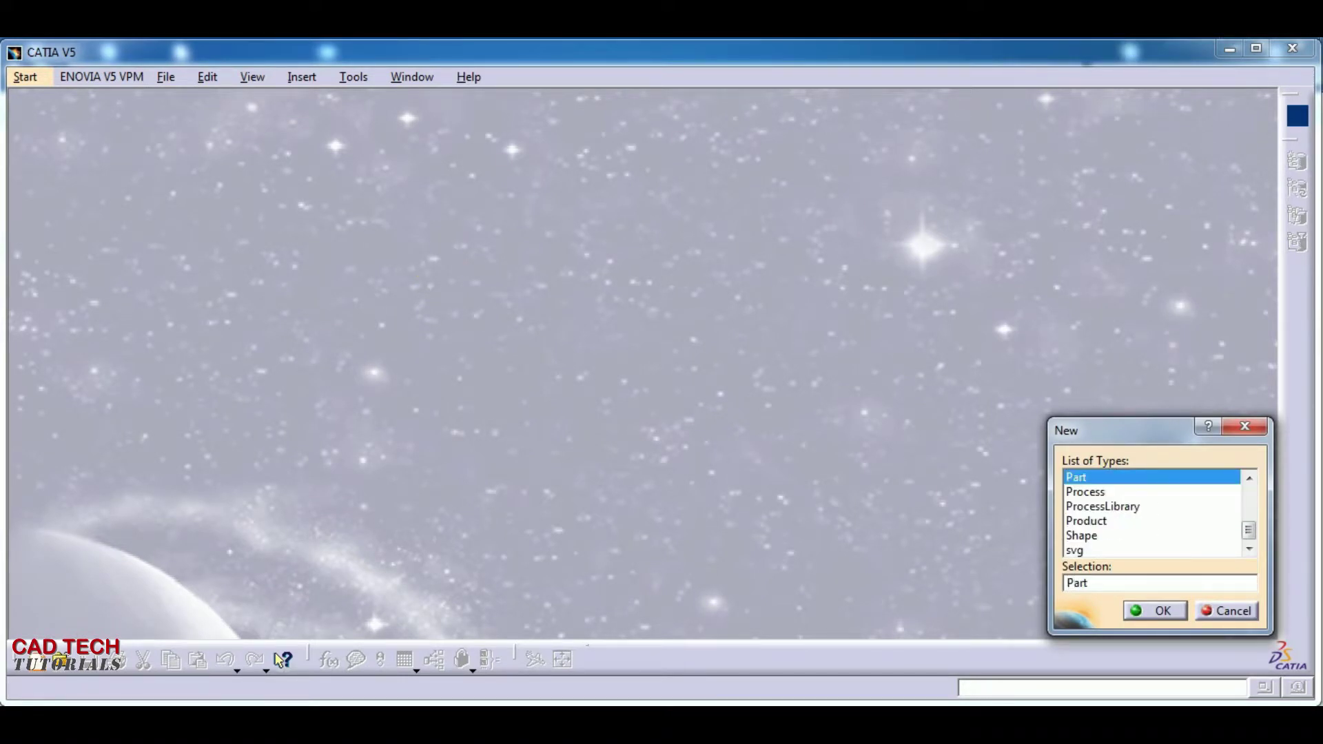
key(Return)
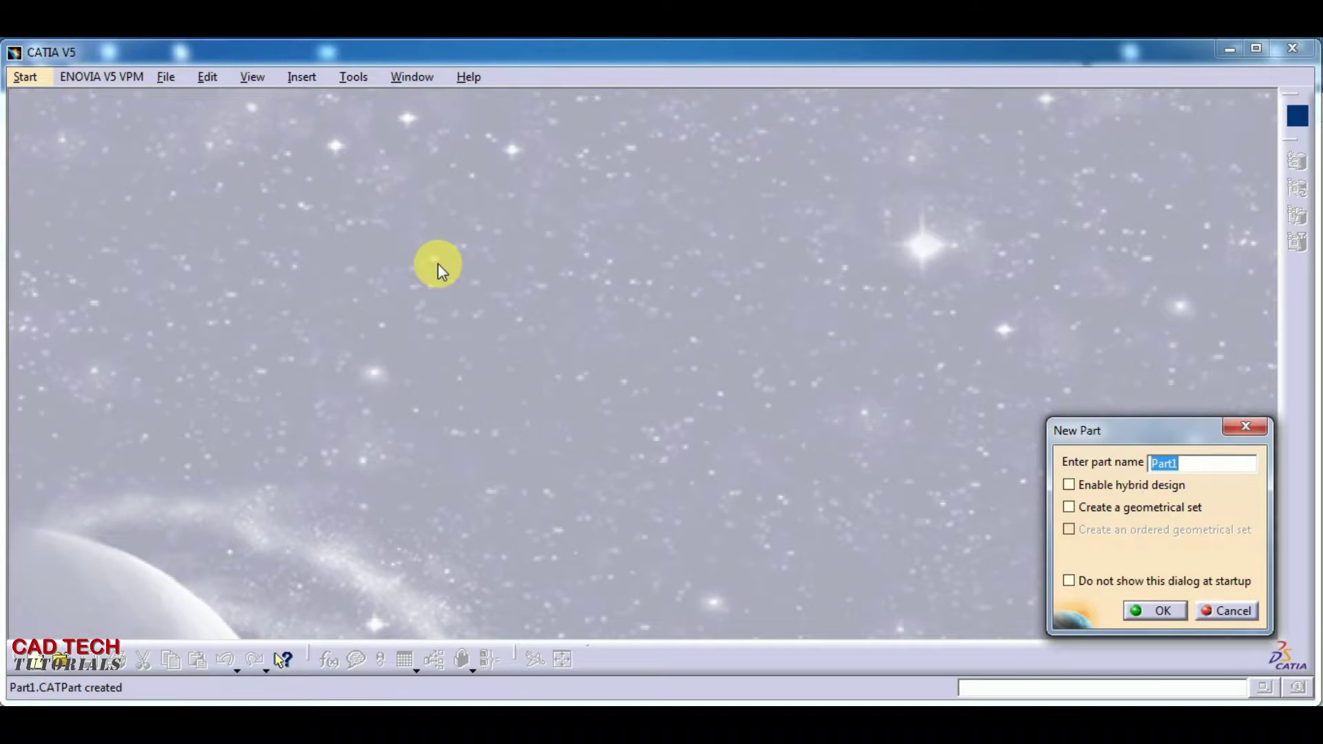
text(line)
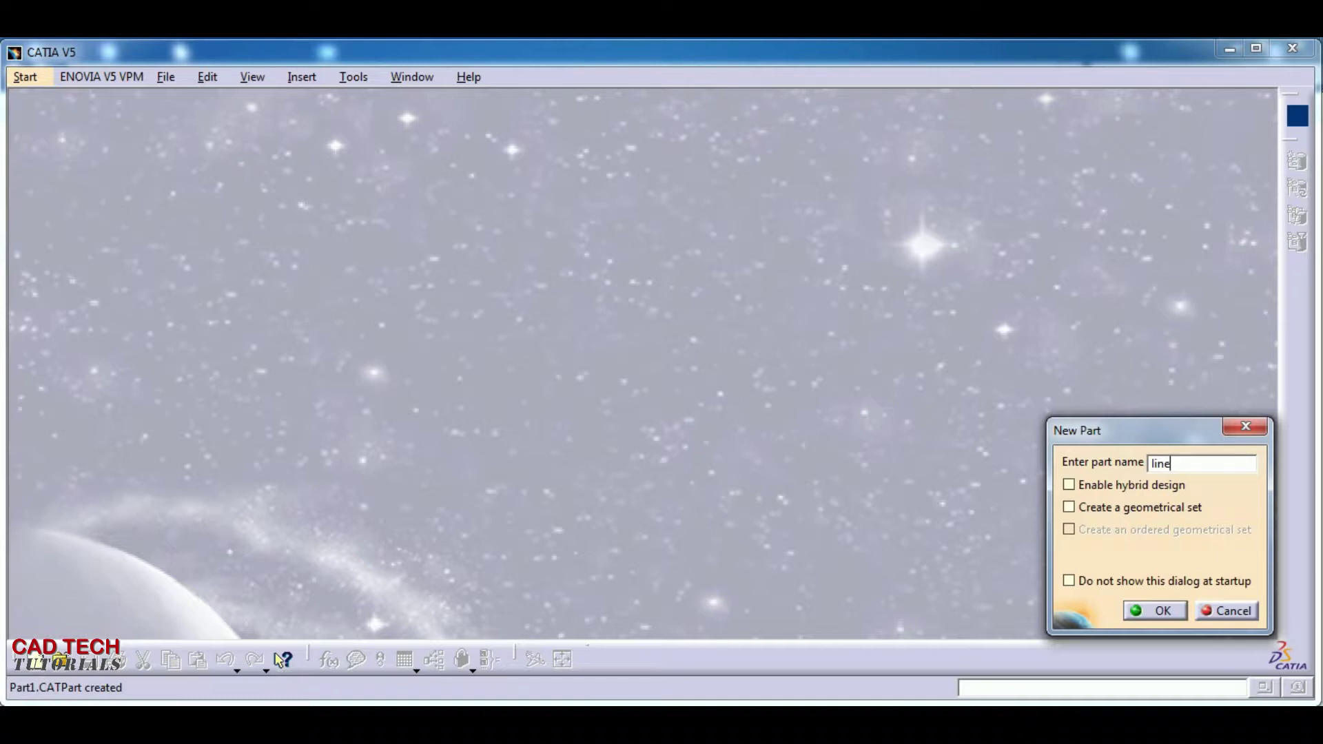
key(Return)
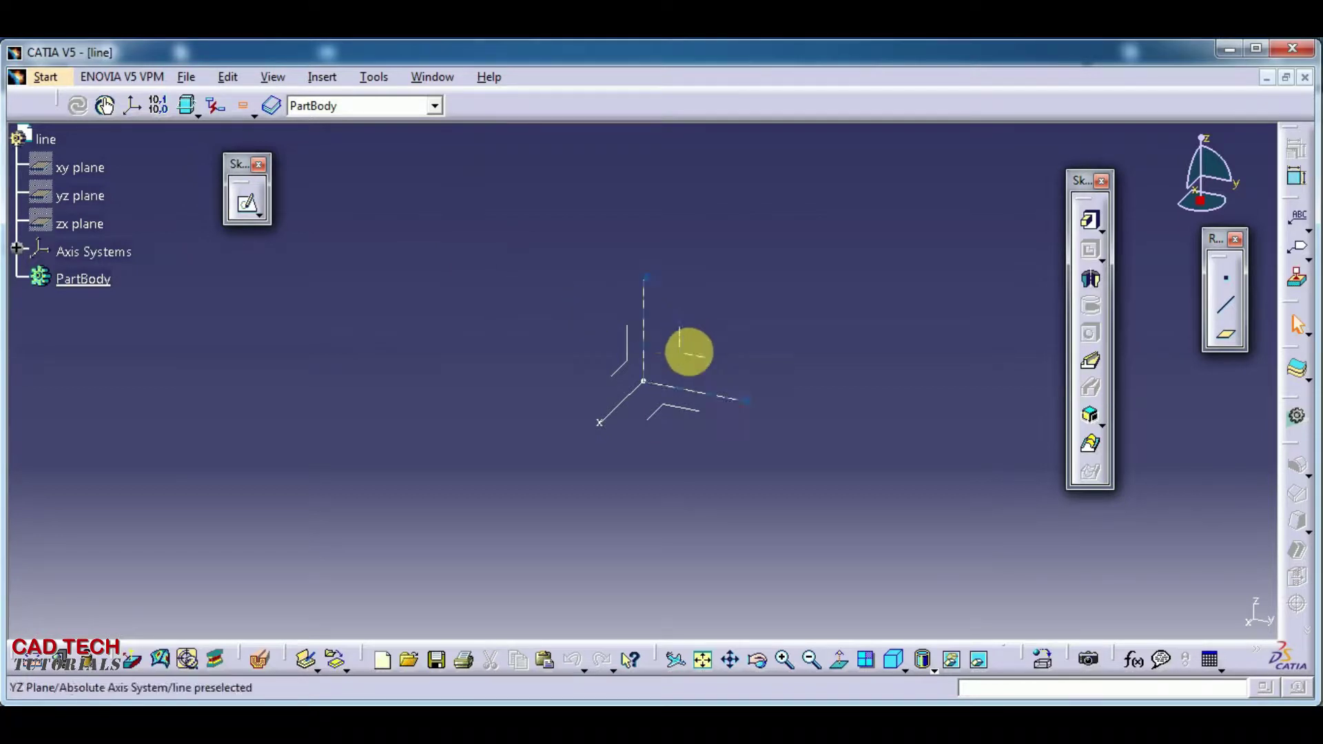
click(688, 350)
click(247, 206)
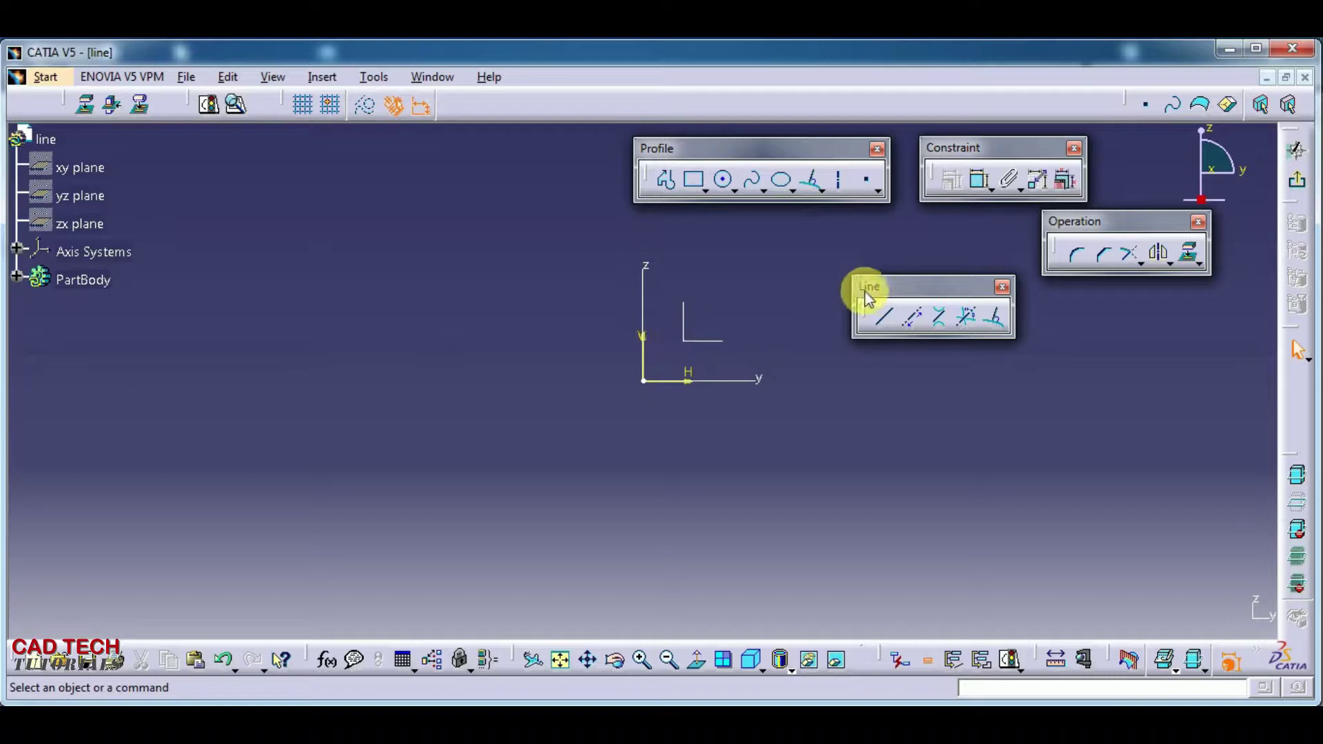
- Close the floating set of line tools, detach it again from the Profile tools, and place it clear of the sketch origin
click(1001, 287)
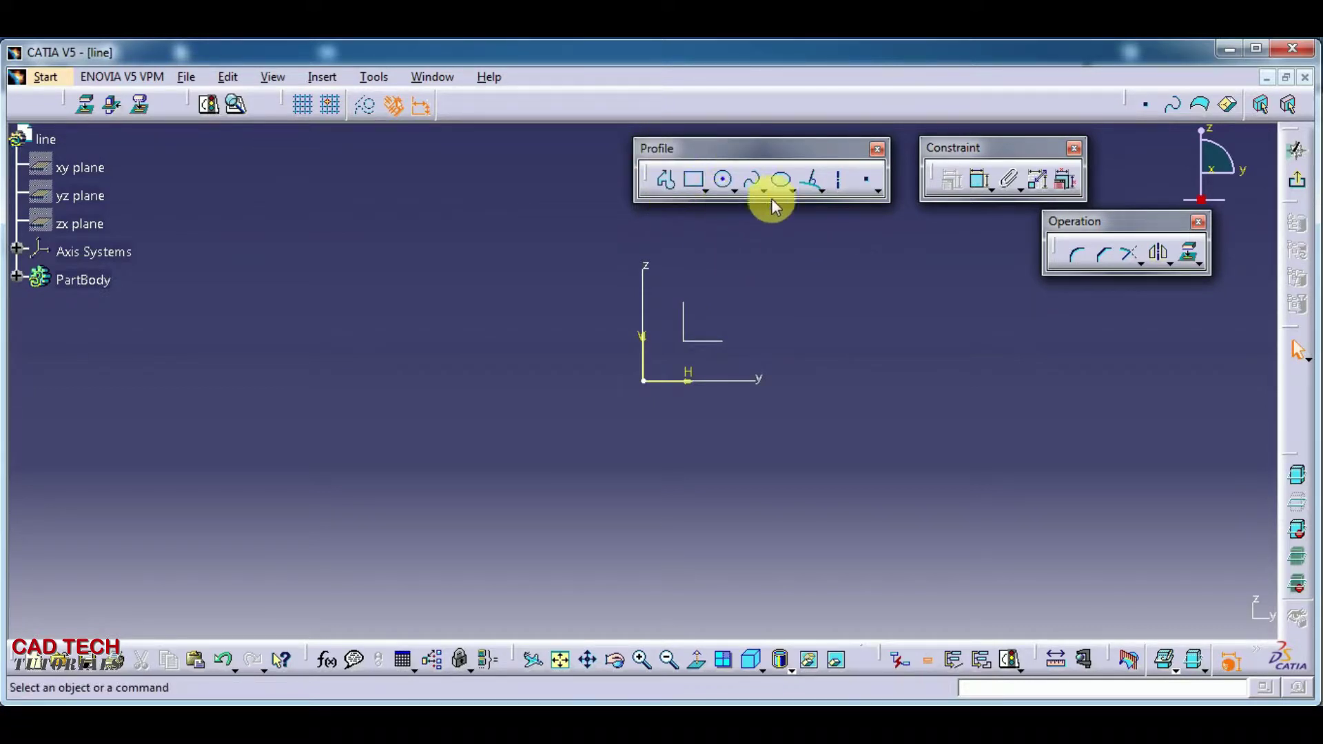
click(823, 190)
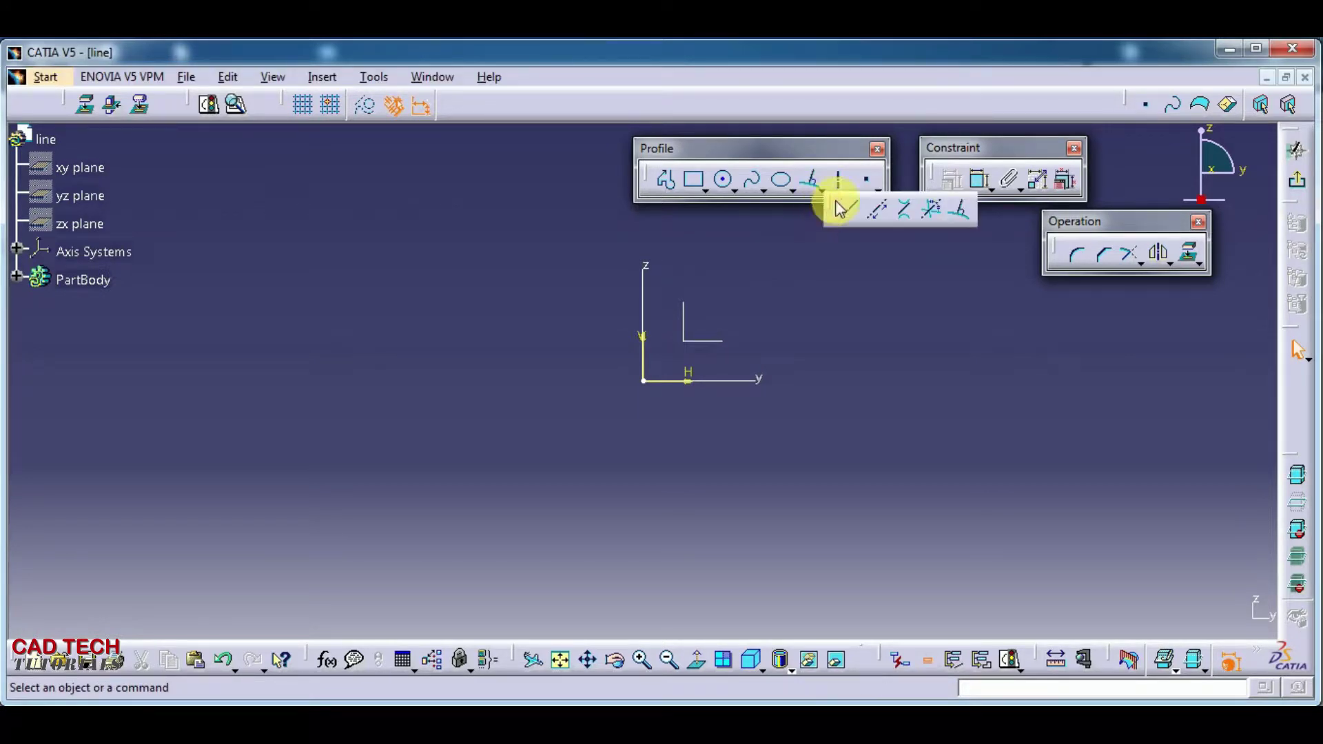
drag(837, 220, 896, 341)
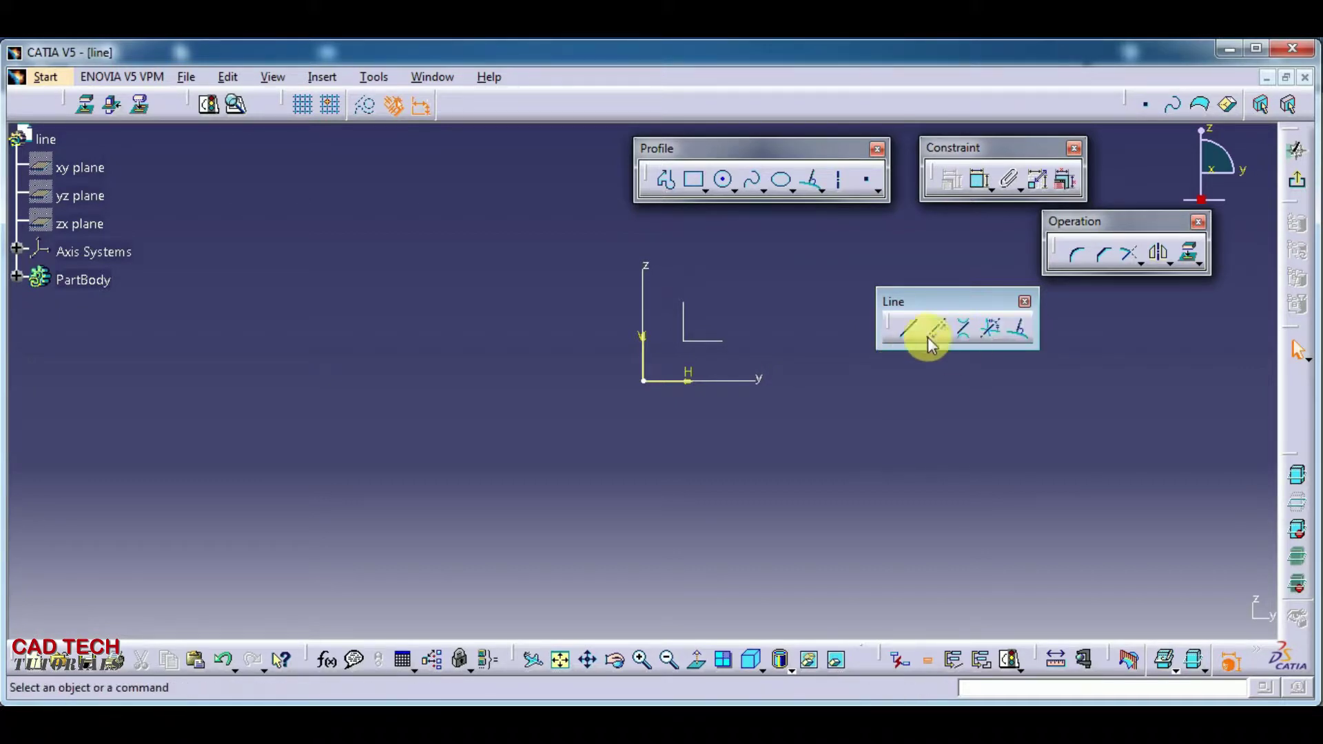
drag(1015, 339, 1166, 384)
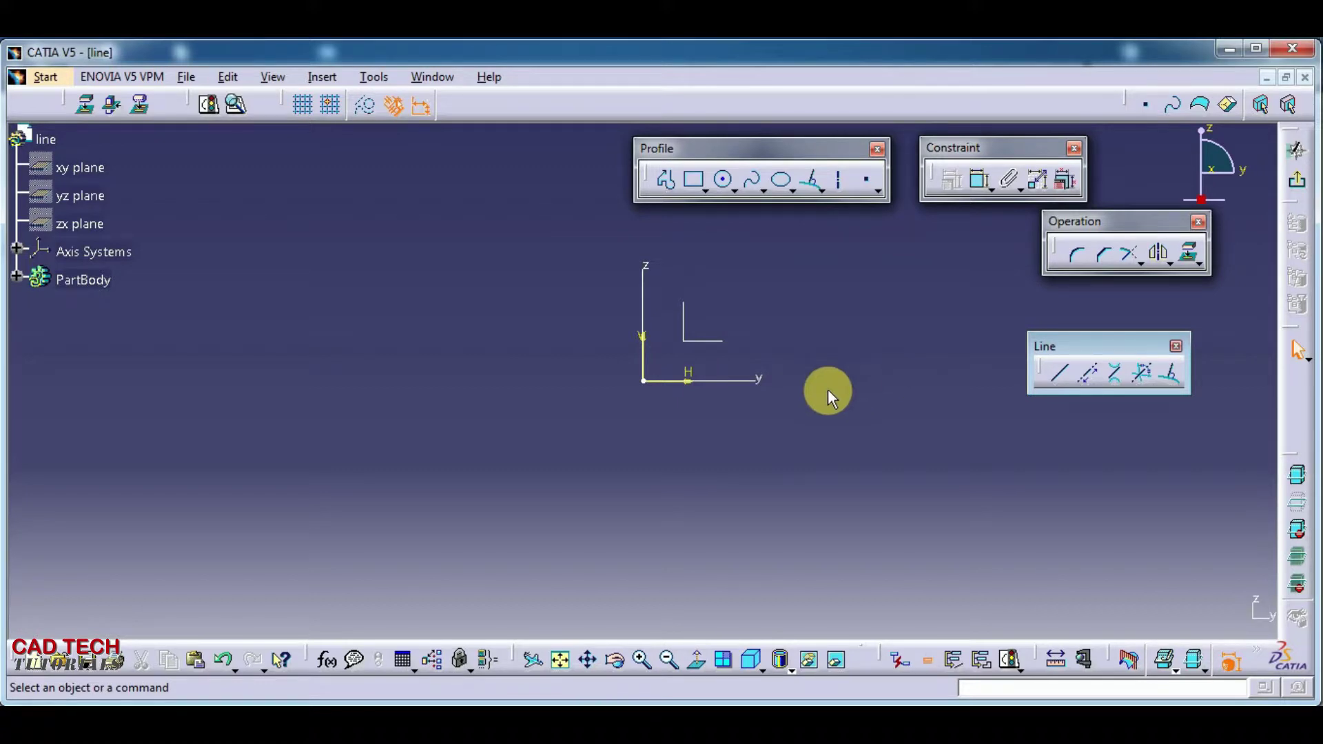
- Draw a horizontal line about 211 mm long below the sketch origin
middle_drag(820, 393, 717, 429)
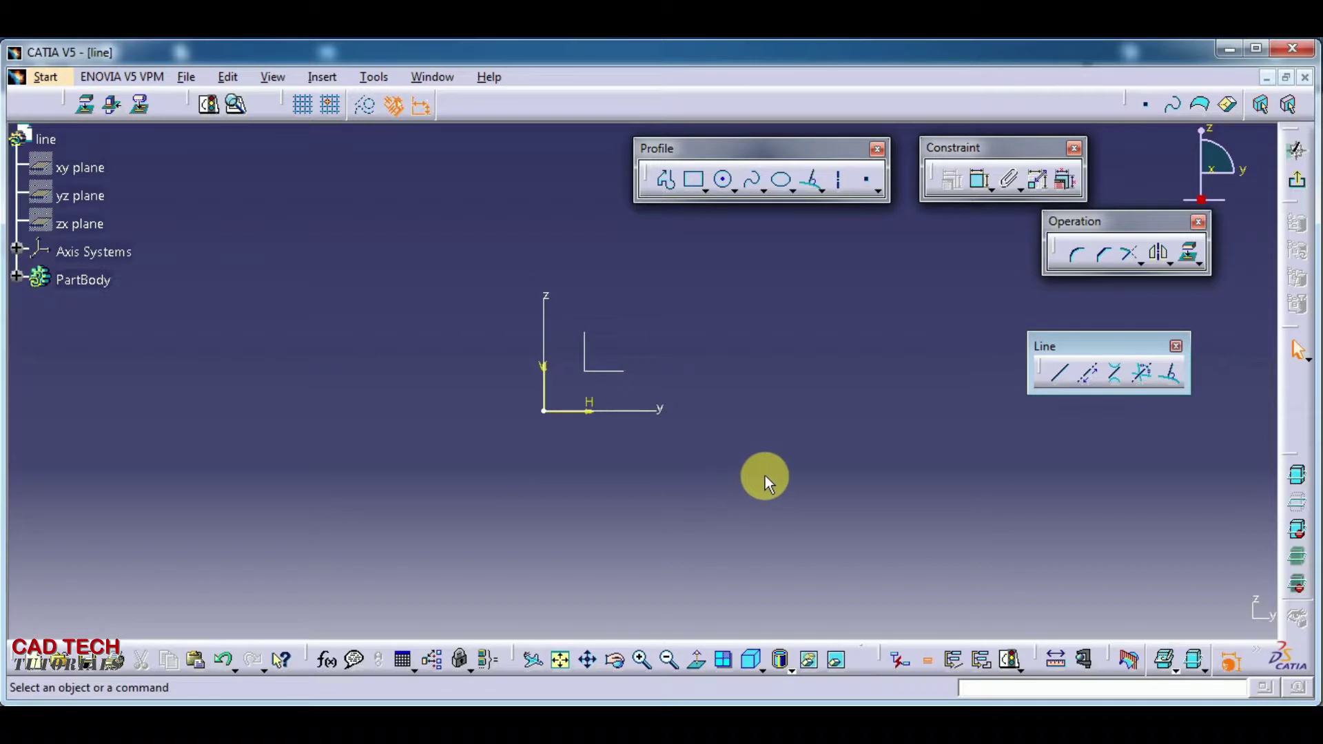
click(1058, 379)
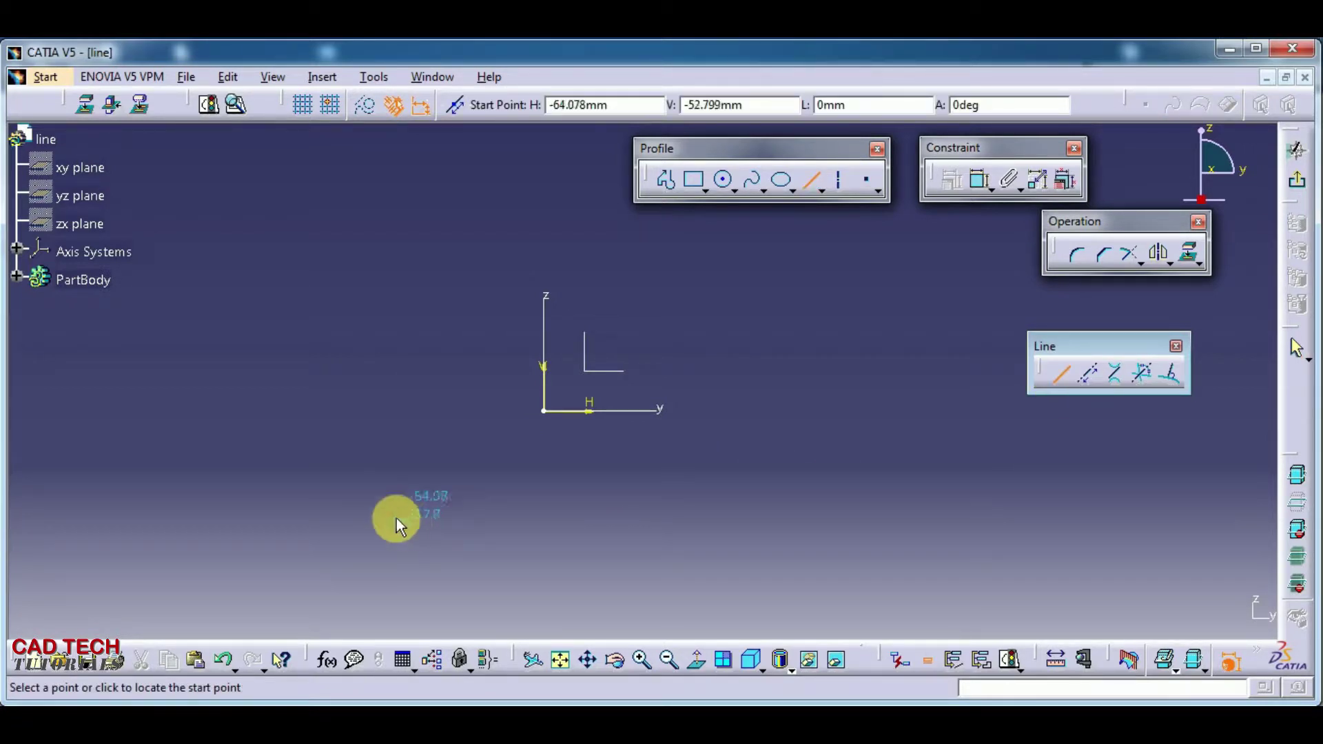
click(237, 497)
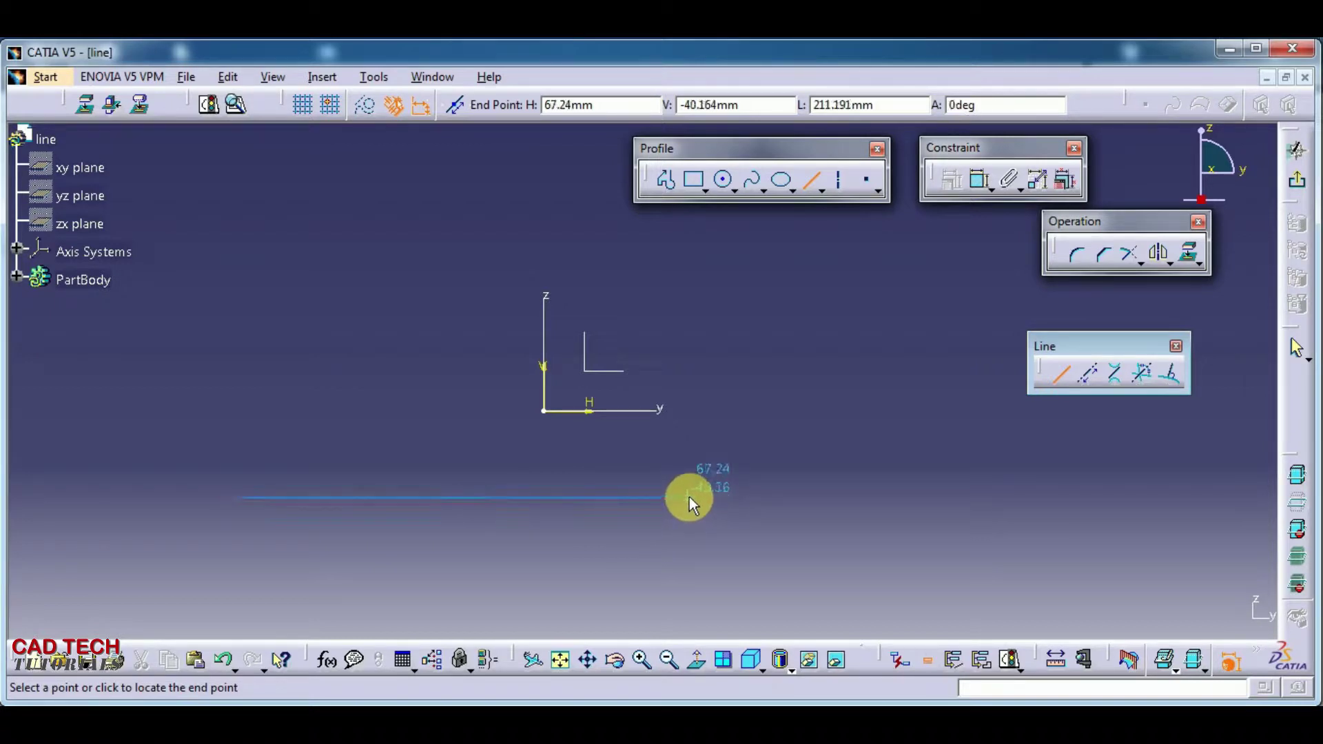
click(690, 498)
click(492, 539)
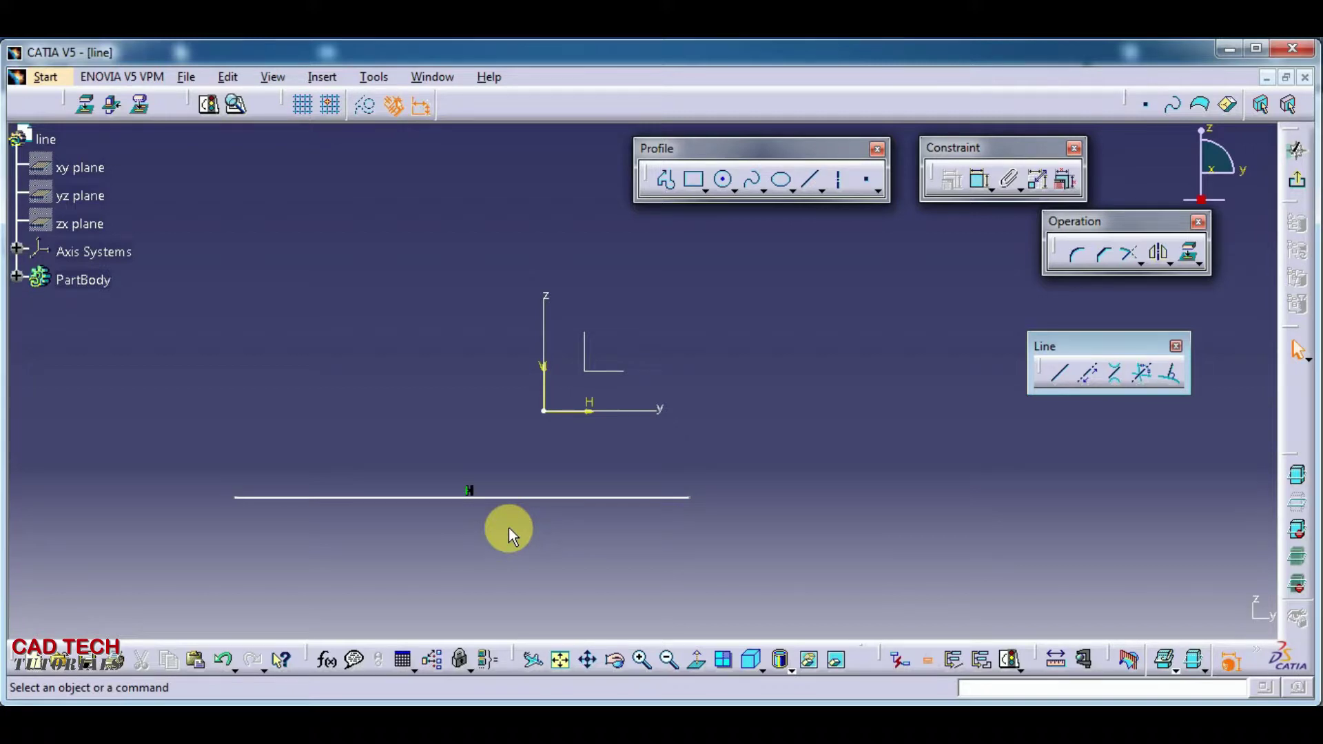
- Draw an inclined line beside the horizontal one with a length of 150 mm and an angle of 45 degrees
click(1058, 373)
click(831, 556)
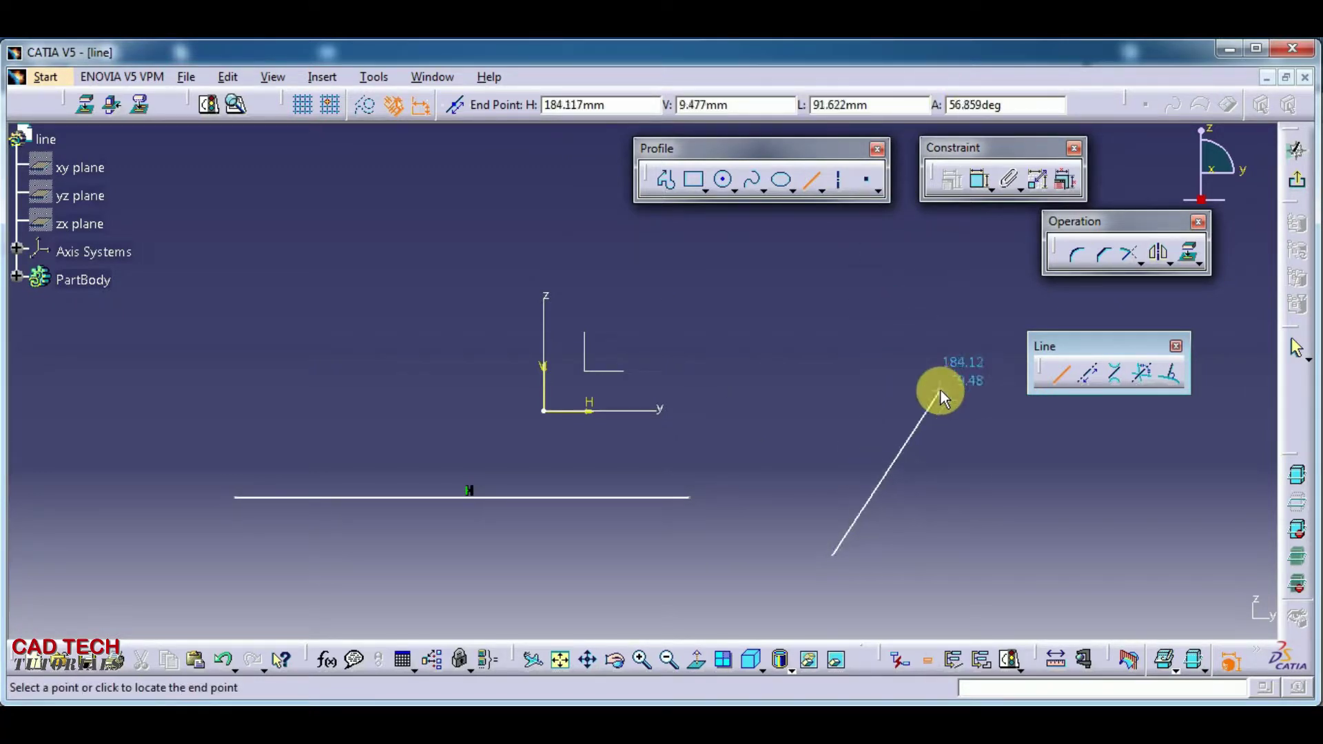
key(Tab)
key(Tab)
key(Tab)
text(150)
key(Tab)
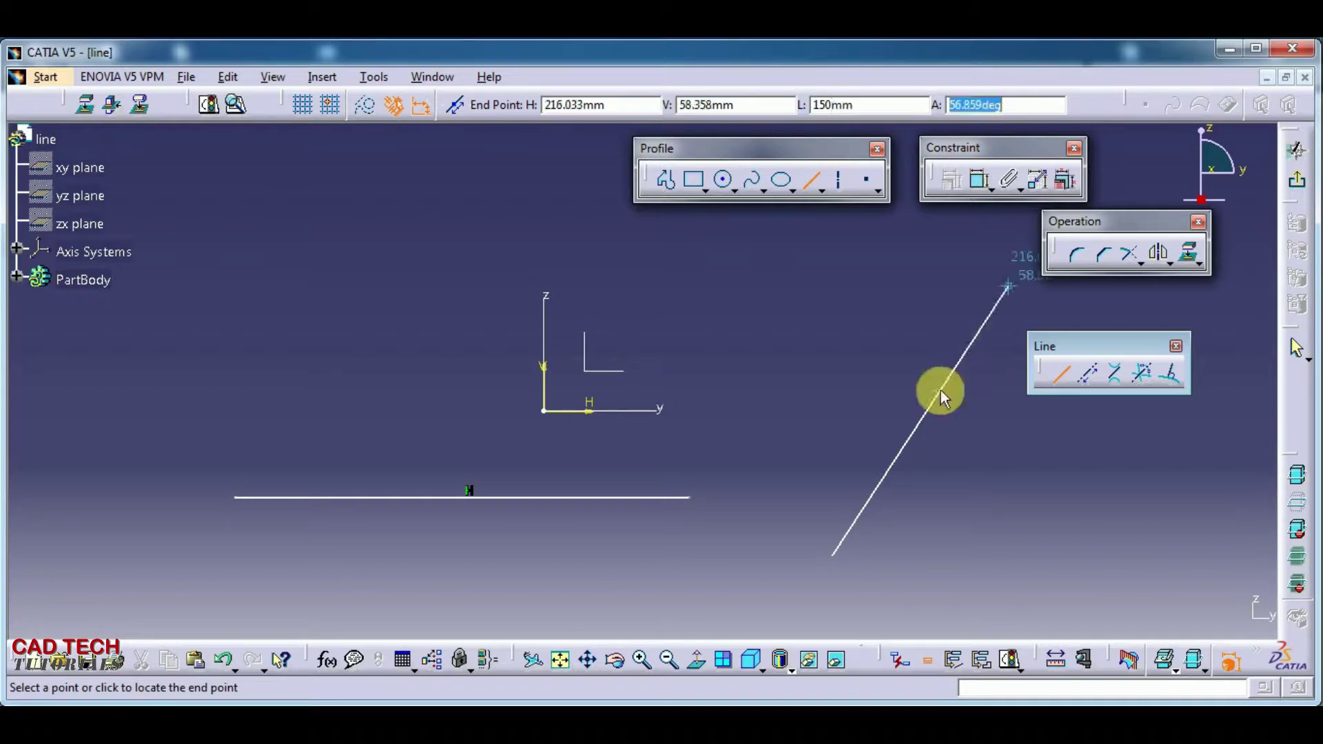
text(45)
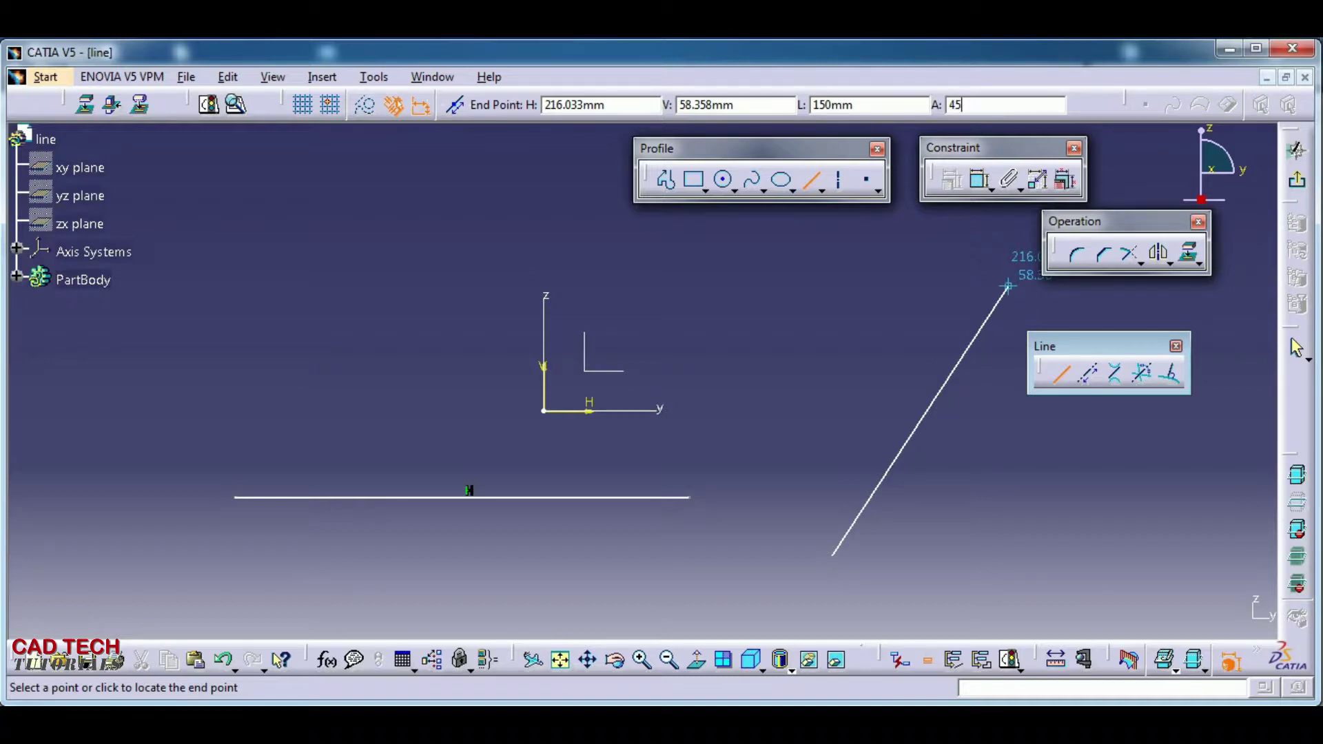
key(Return)
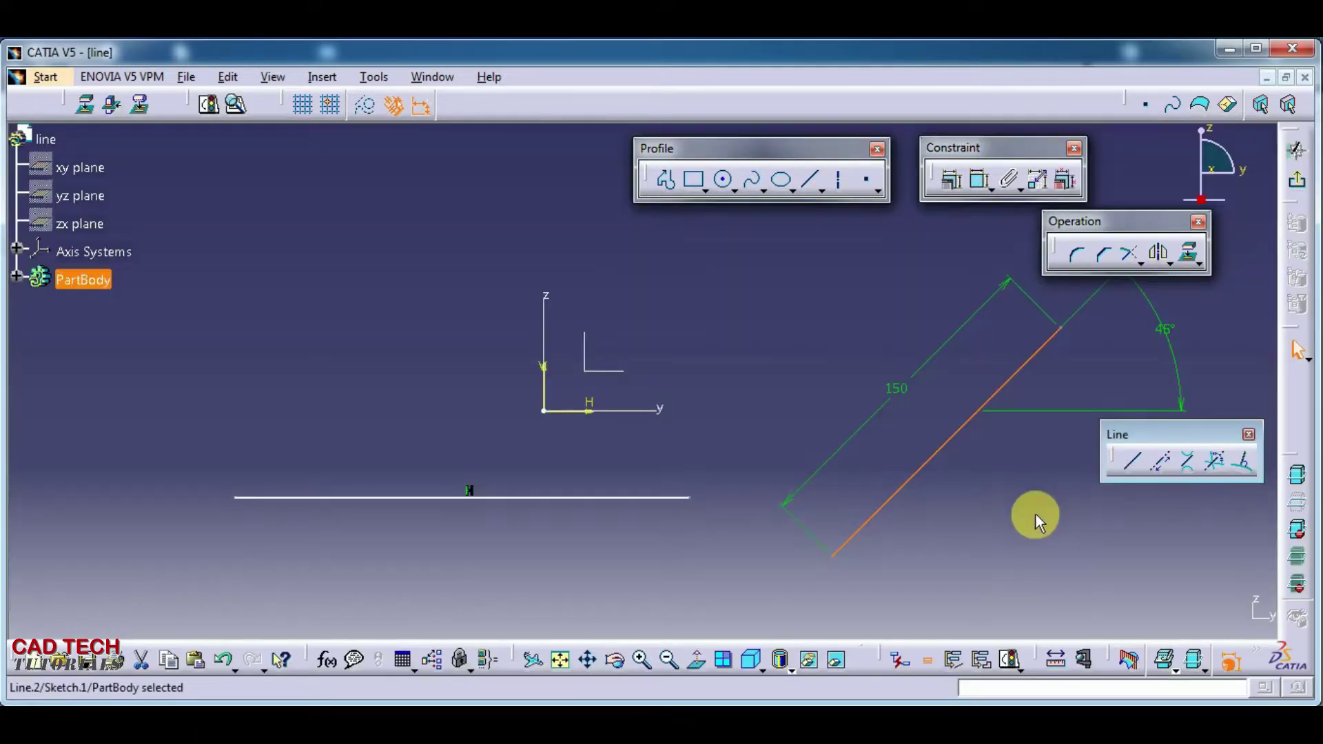
mouse_move(1027, 508)
middle_down()
mouse_move(788, 526)
mouse_move(736, 487)
middle_up()
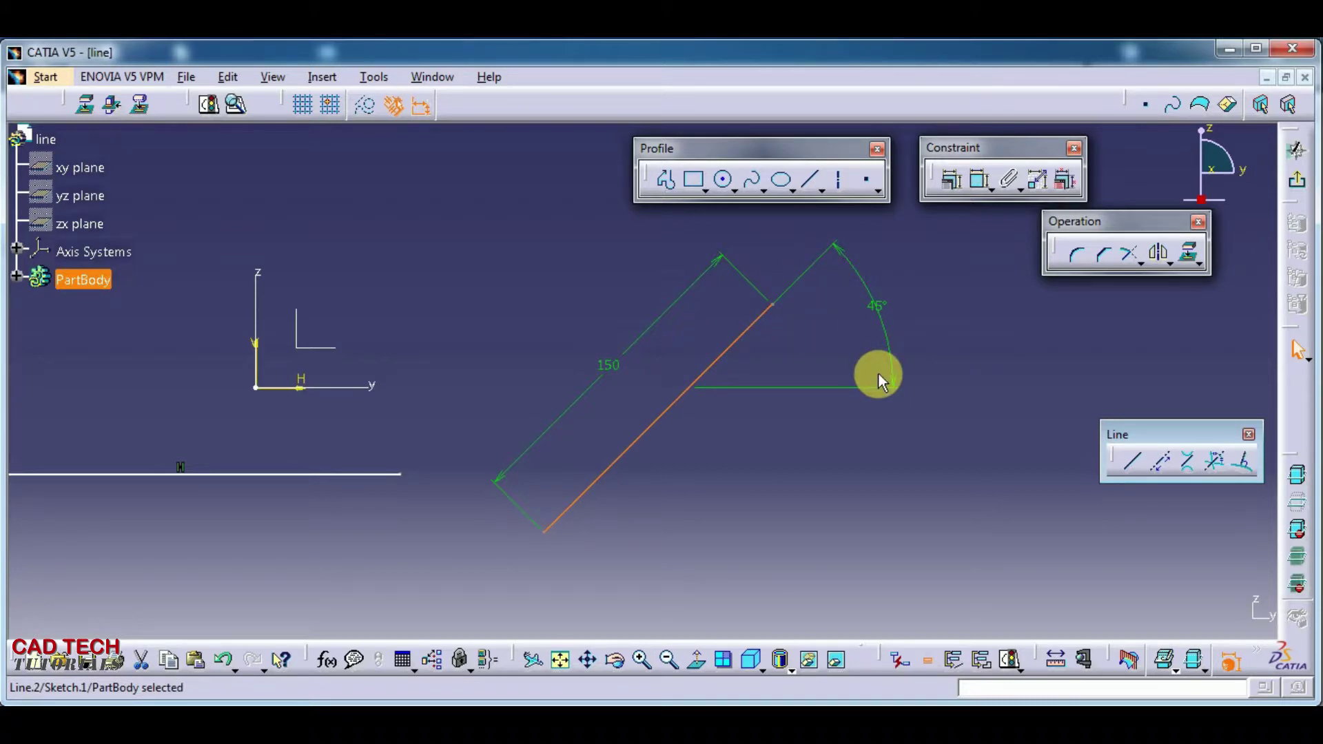
click(882, 452)
- Draw a circle in the empty area to the right of the 45-degree line
mouse_move(734, 496)
middle_down()
mouse_move(881, 487)
mouse_move(886, 471)
middle_up()
click(1136, 462)
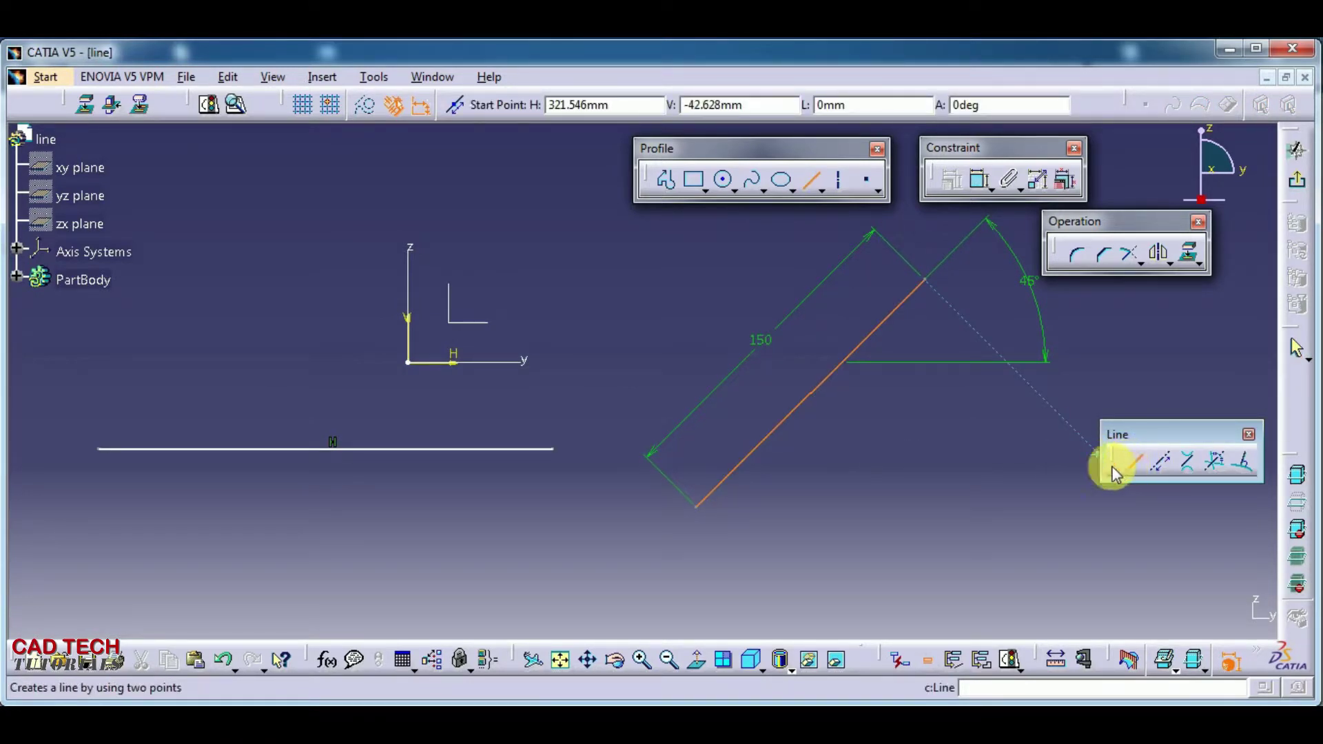
click(723, 179)
middle_drag(717, 473, 227, 473)
click(608, 416)
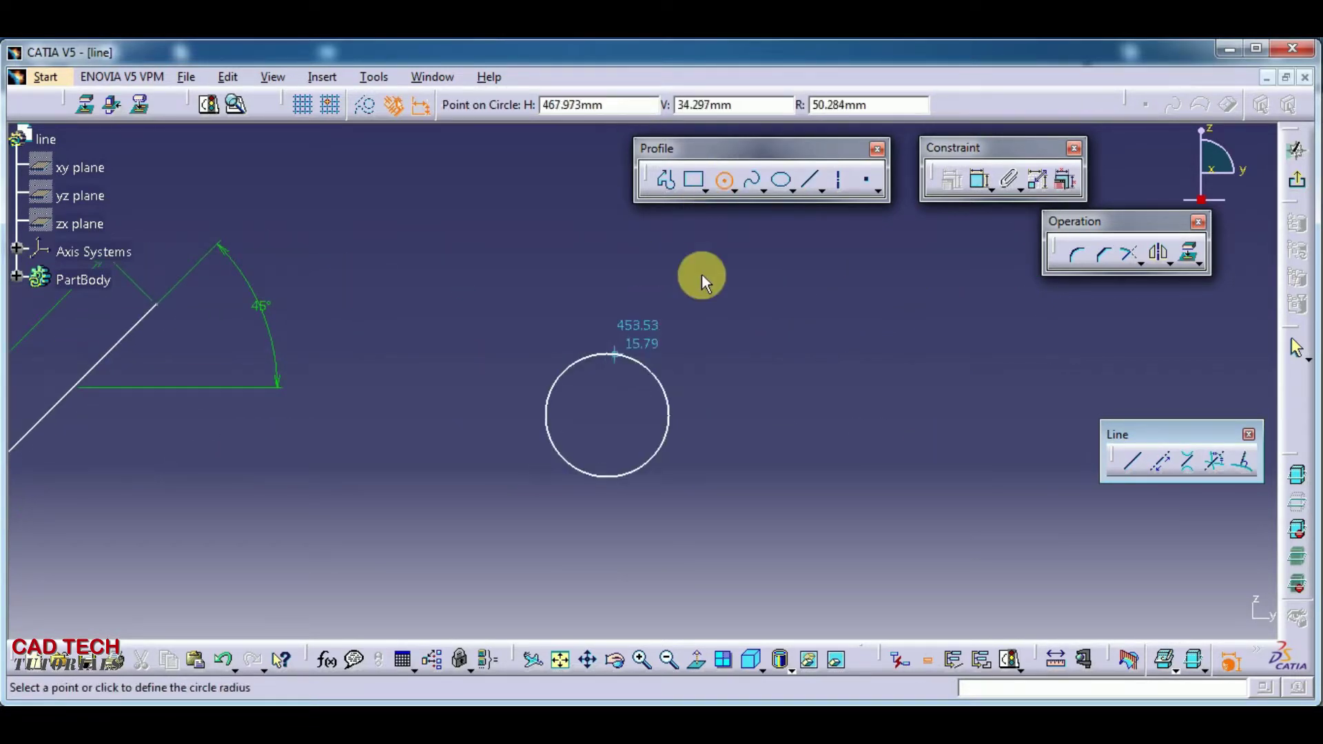
click(779, 337)
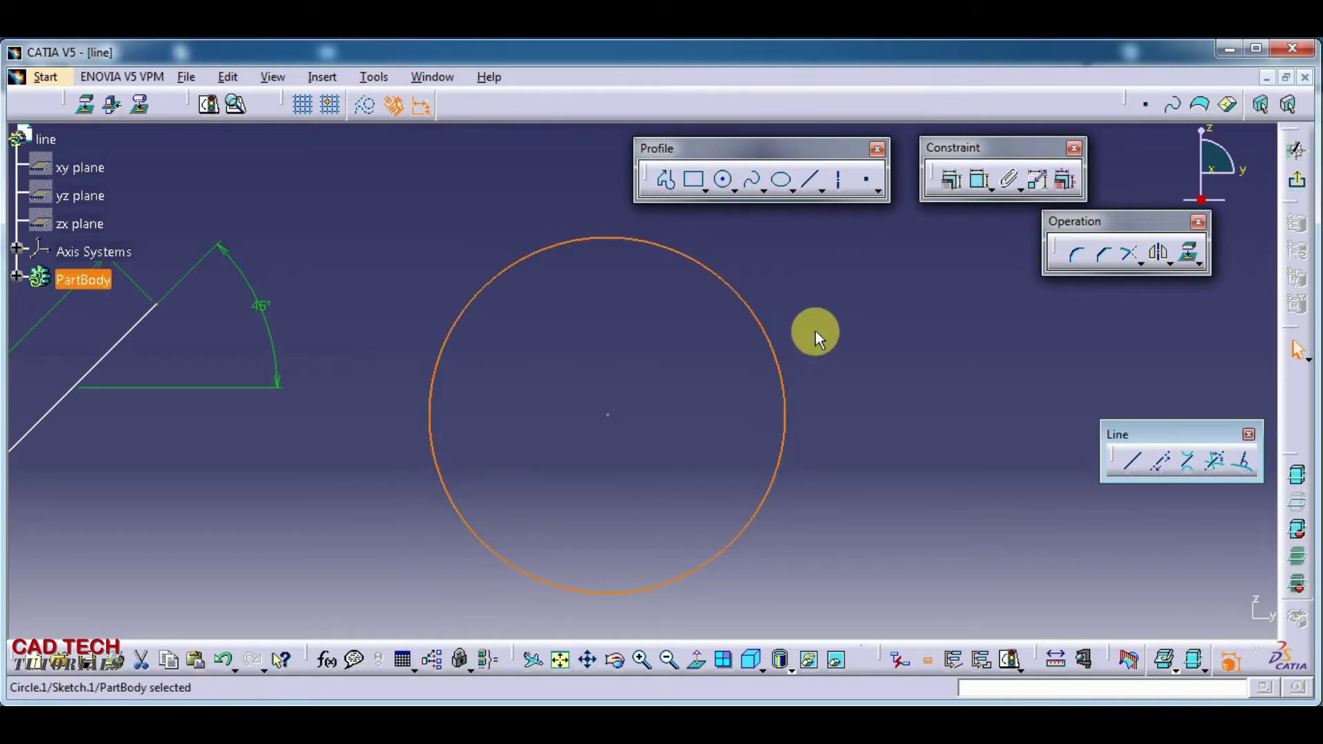
click(818, 331)
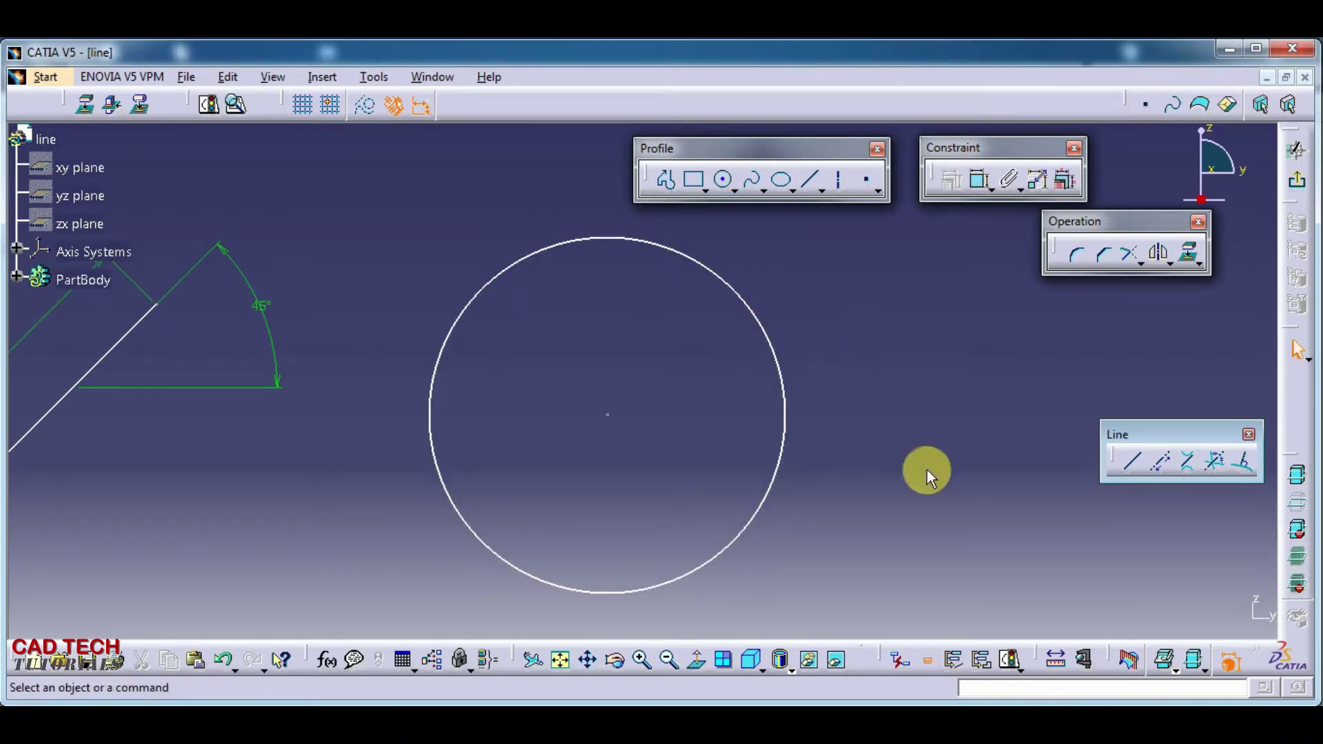
- Draw a horizontal line about 251 mm long across the circle through its centre and delete it
click(1132, 466)
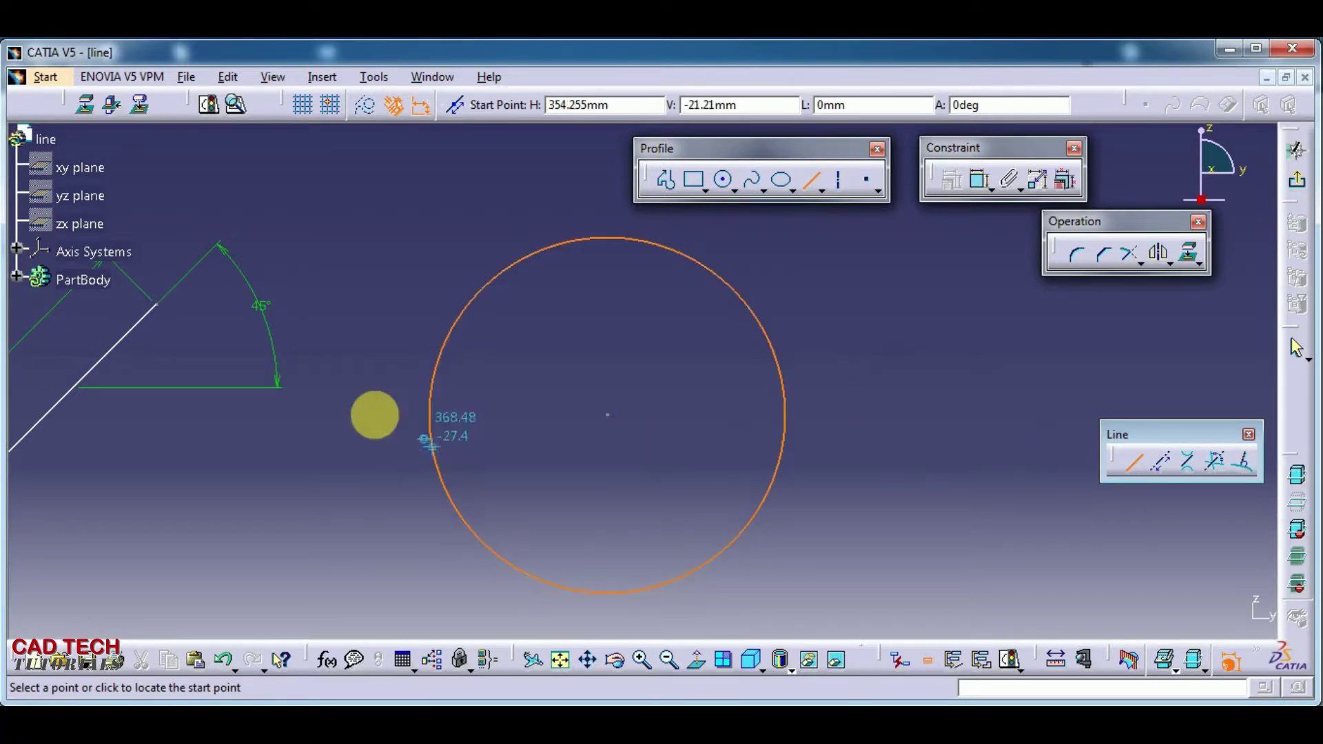
click(369, 417)
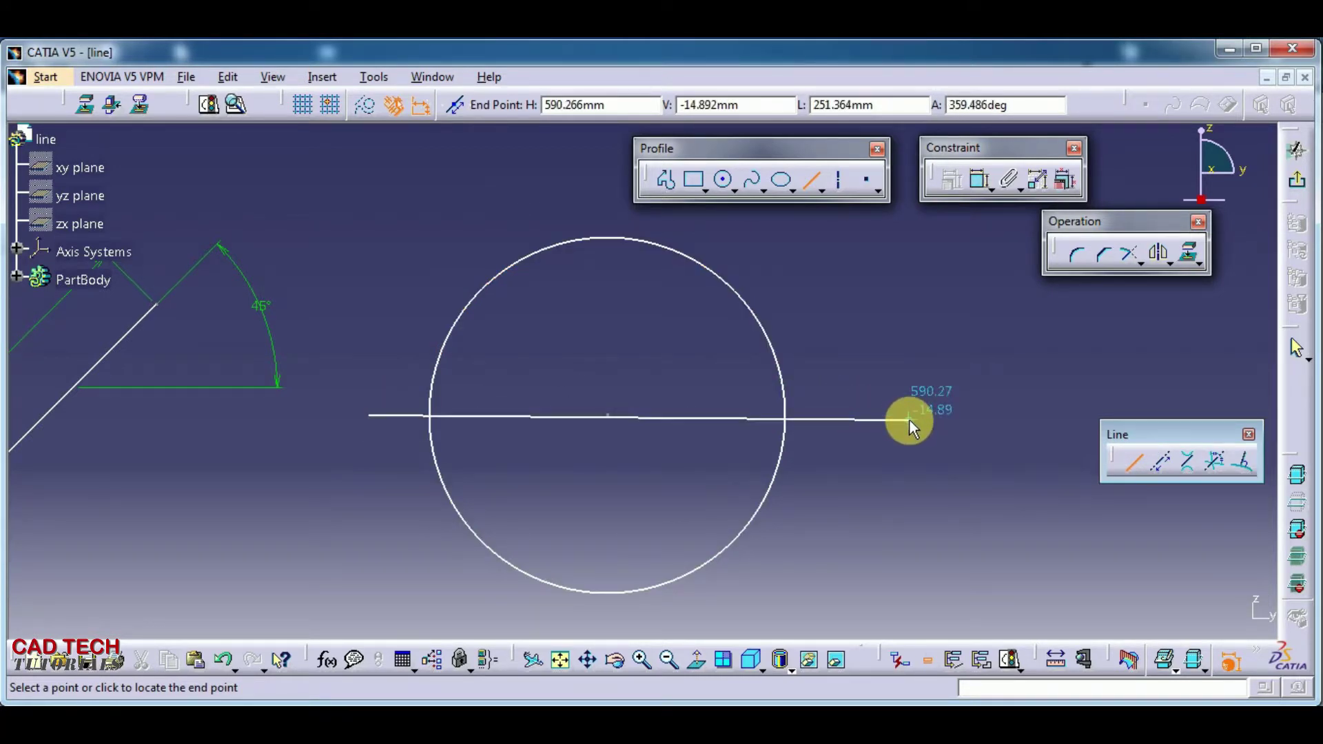
click(910, 419)
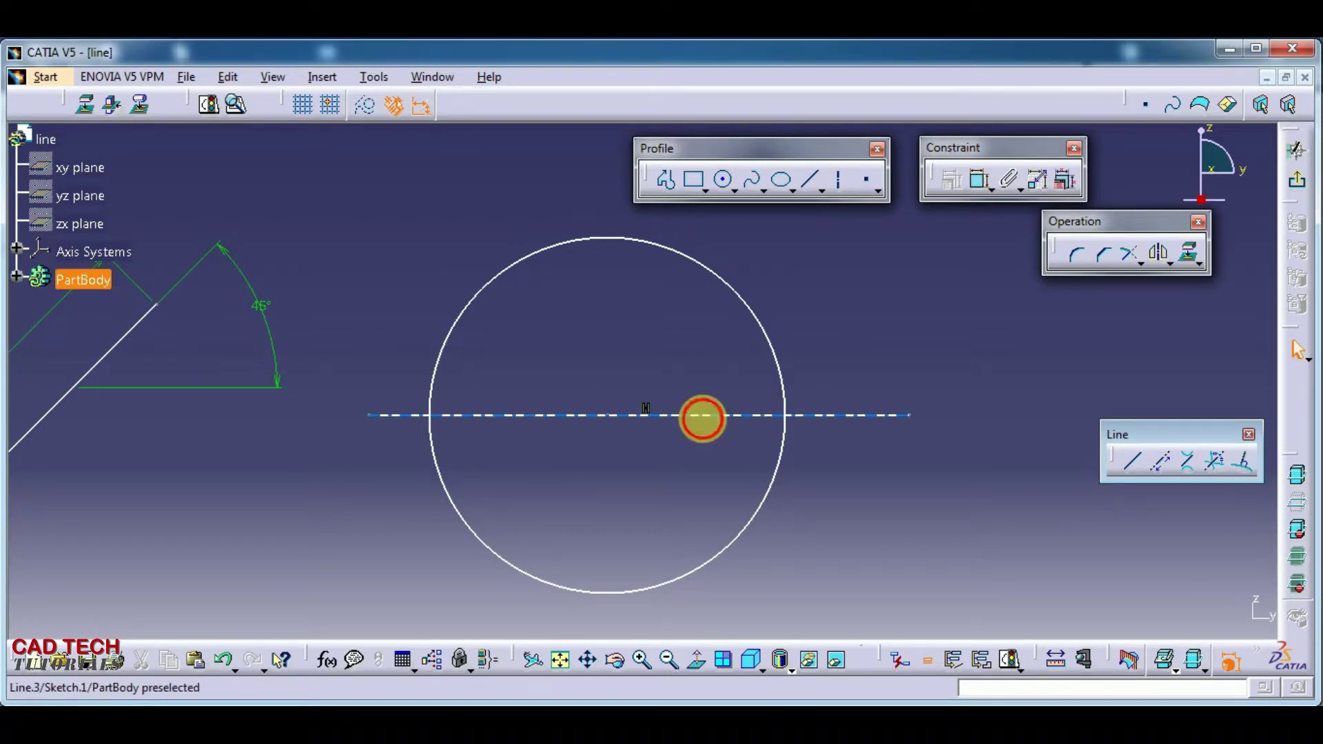
click(700, 415)
key(Delete)
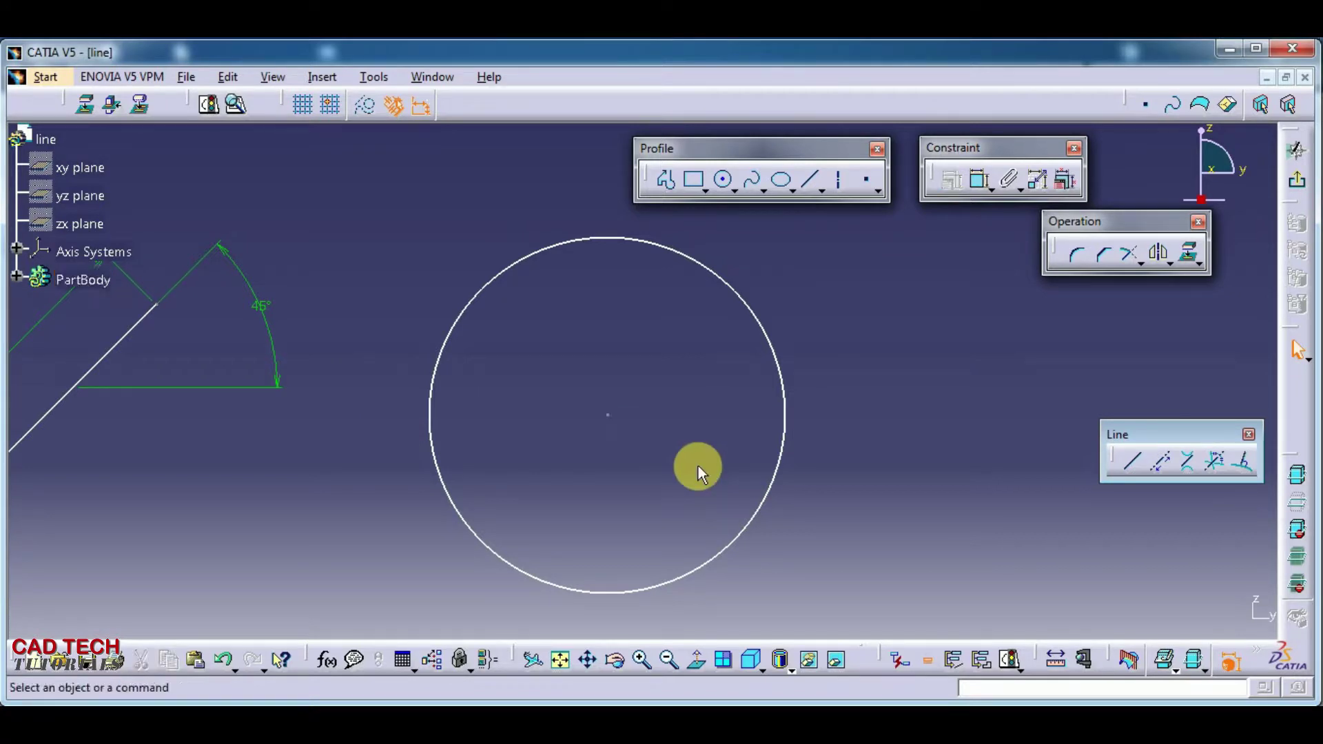
- Draw a horizontal line with Symmetrical Extension from the circle's centre out to its edge, spanning the full diameter
click(1132, 462)
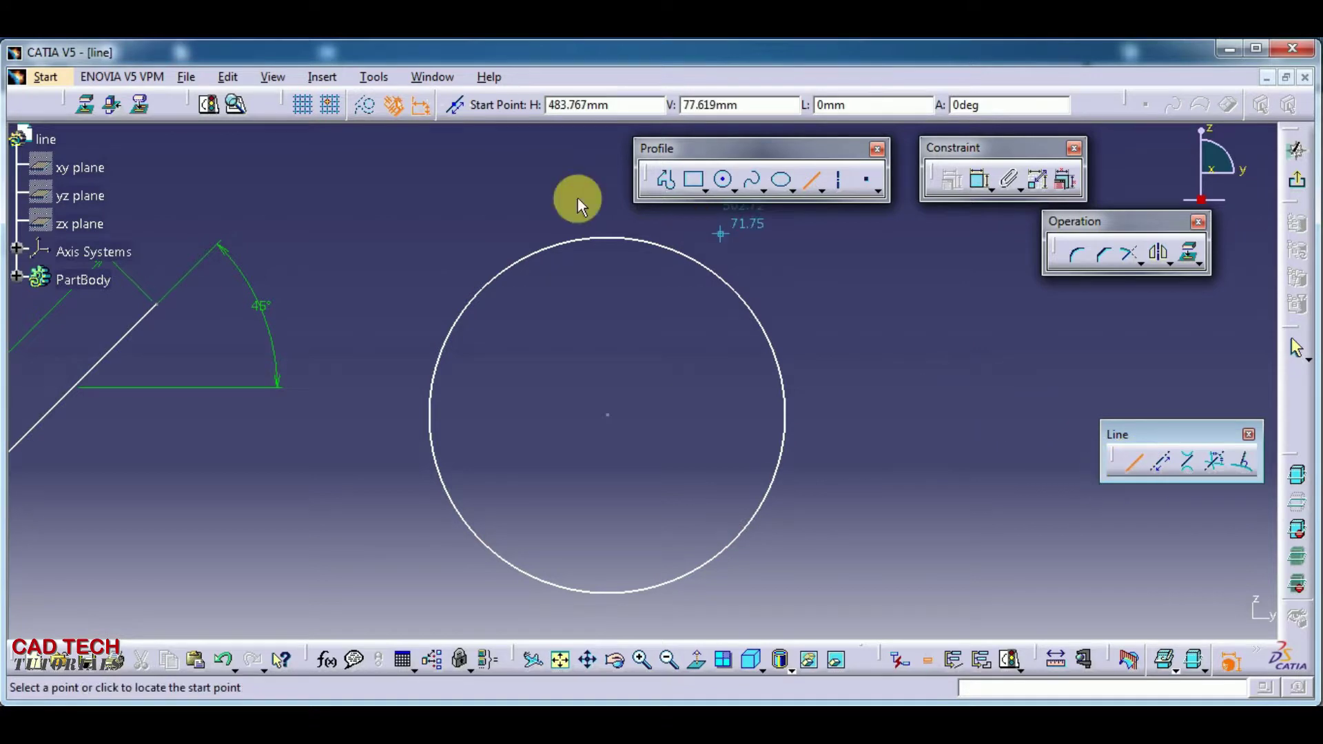
click(460, 107)
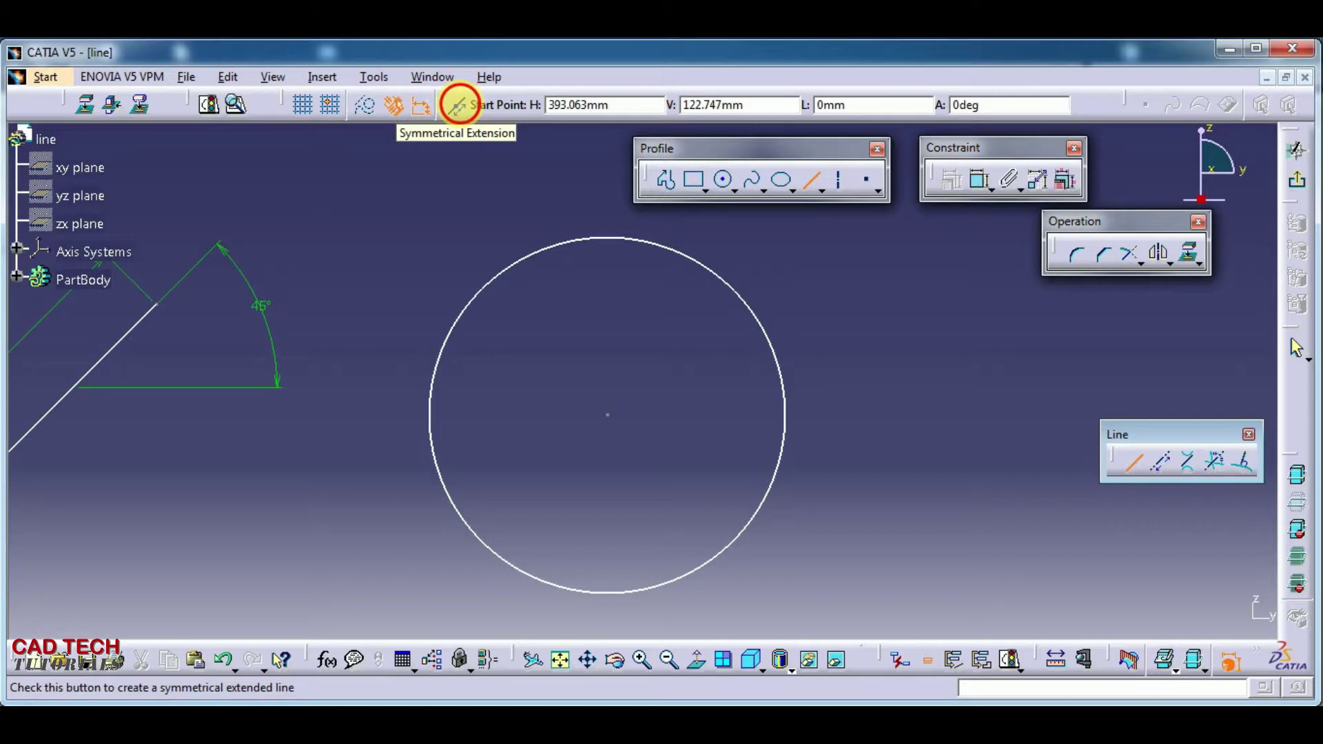
click(607, 414)
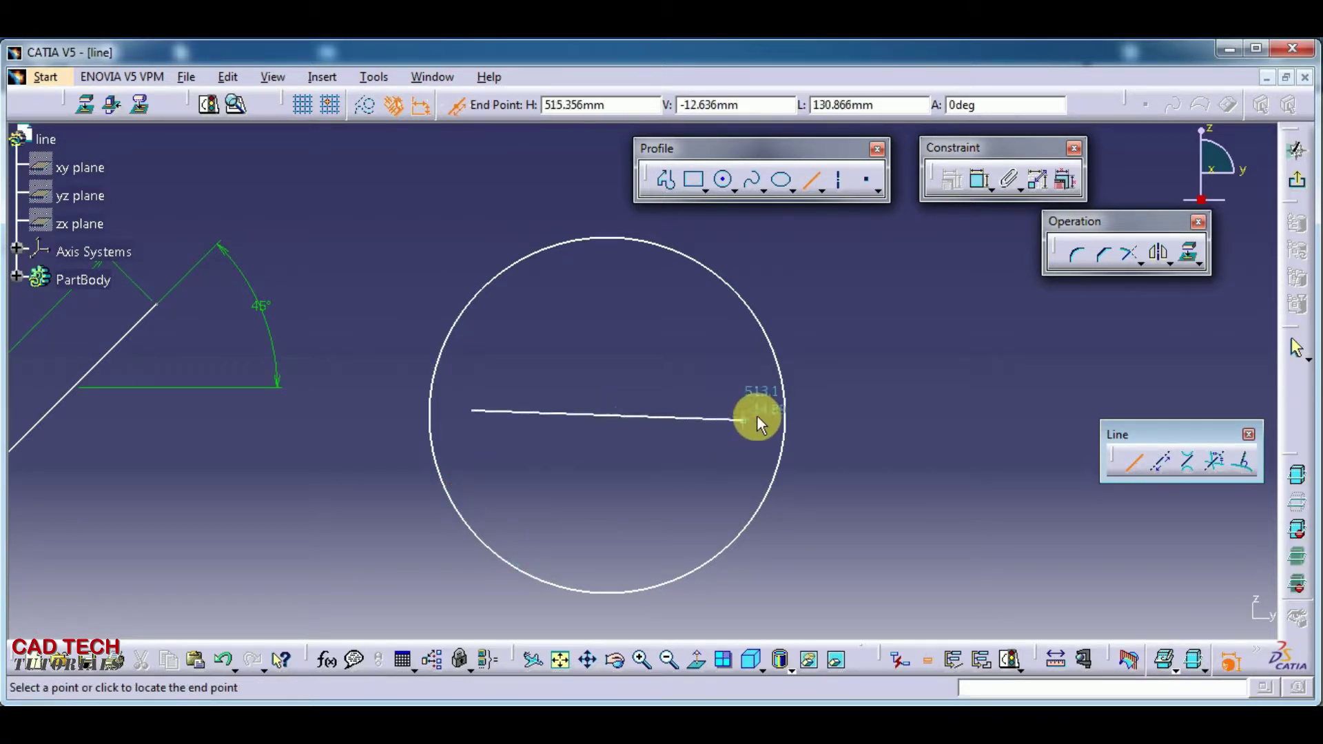
click(786, 416)
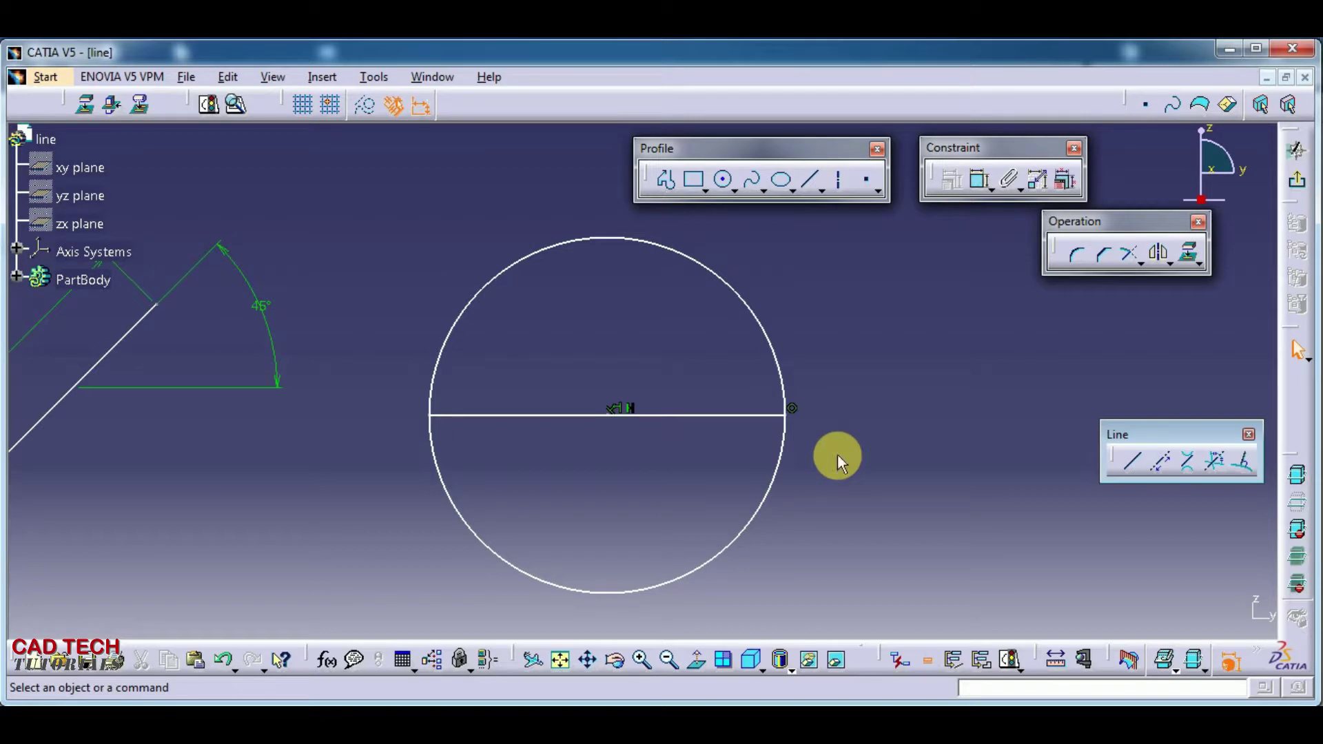
- Draw an inclined line with Symmetrical Extension in the empty area beside the circle, with a length of 200 mm
middle_drag(862, 458, 786, 450)
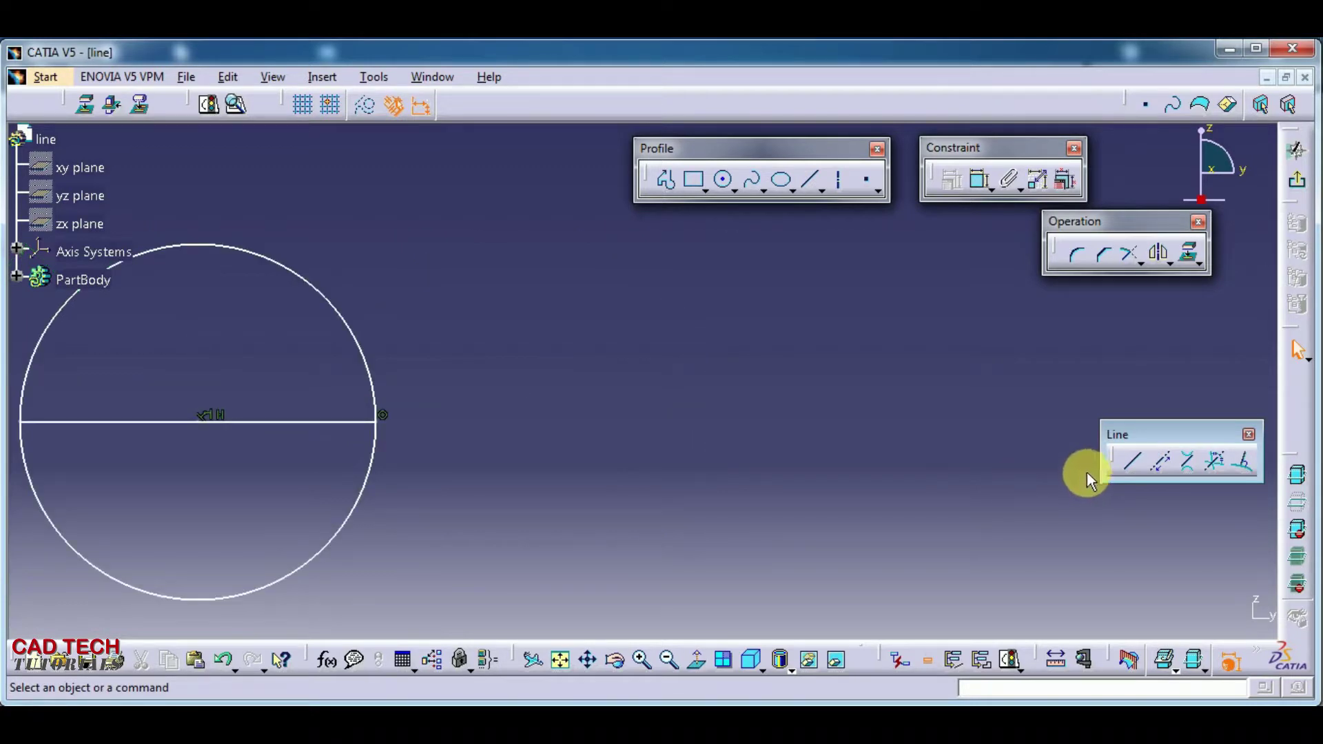
click(1131, 462)
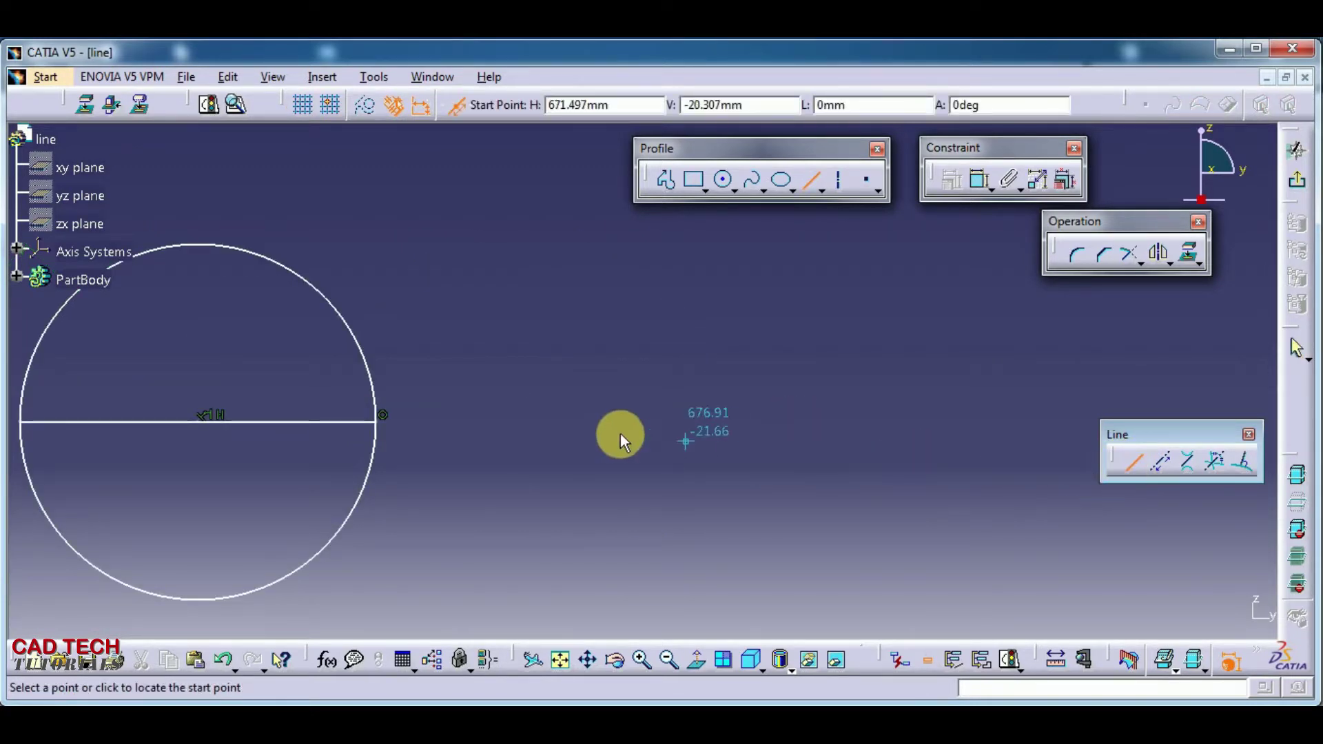
click(562, 346)
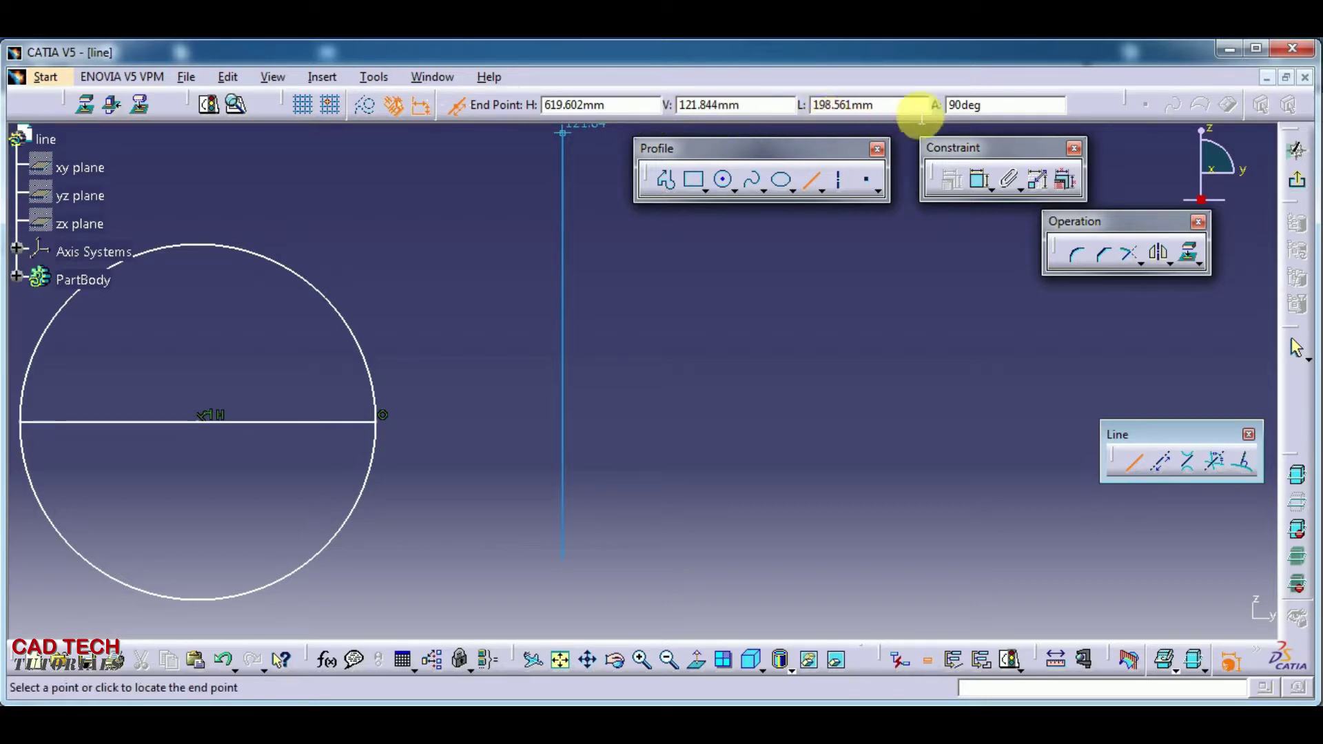
click(963, 105)
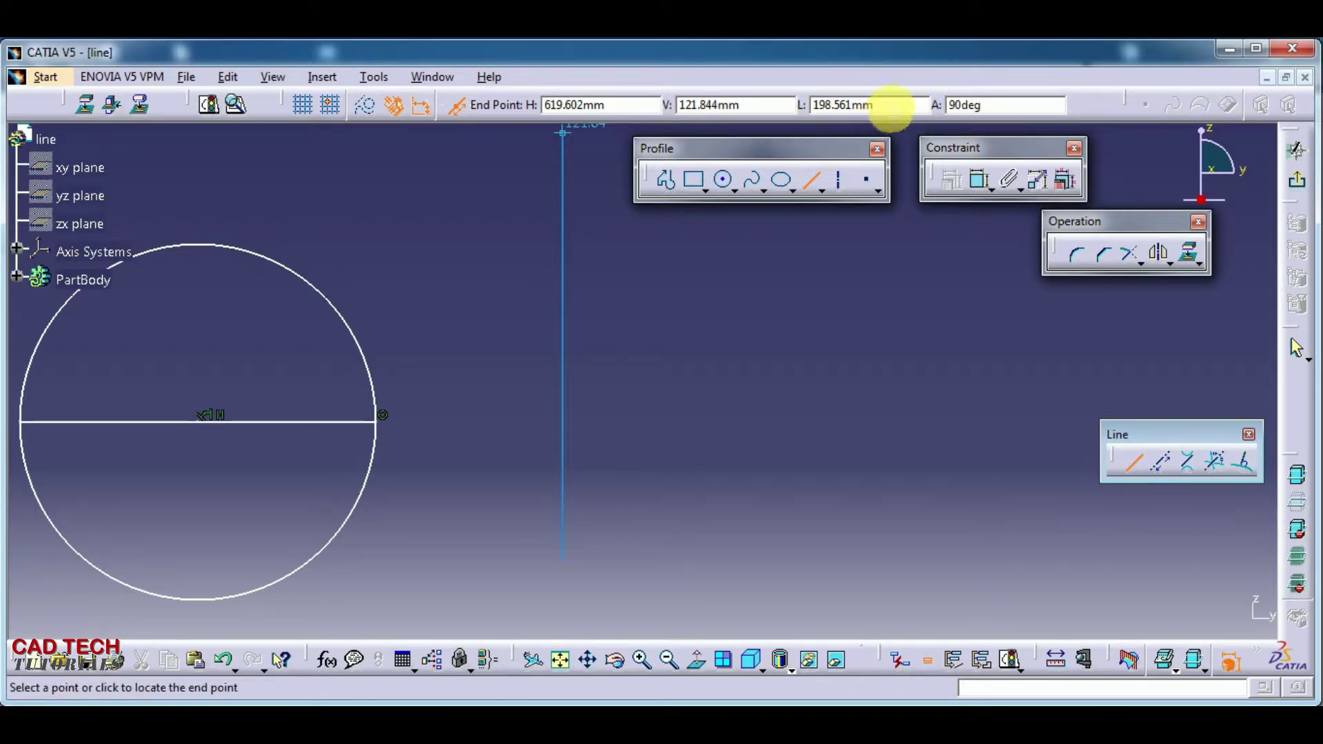
click(889, 109)
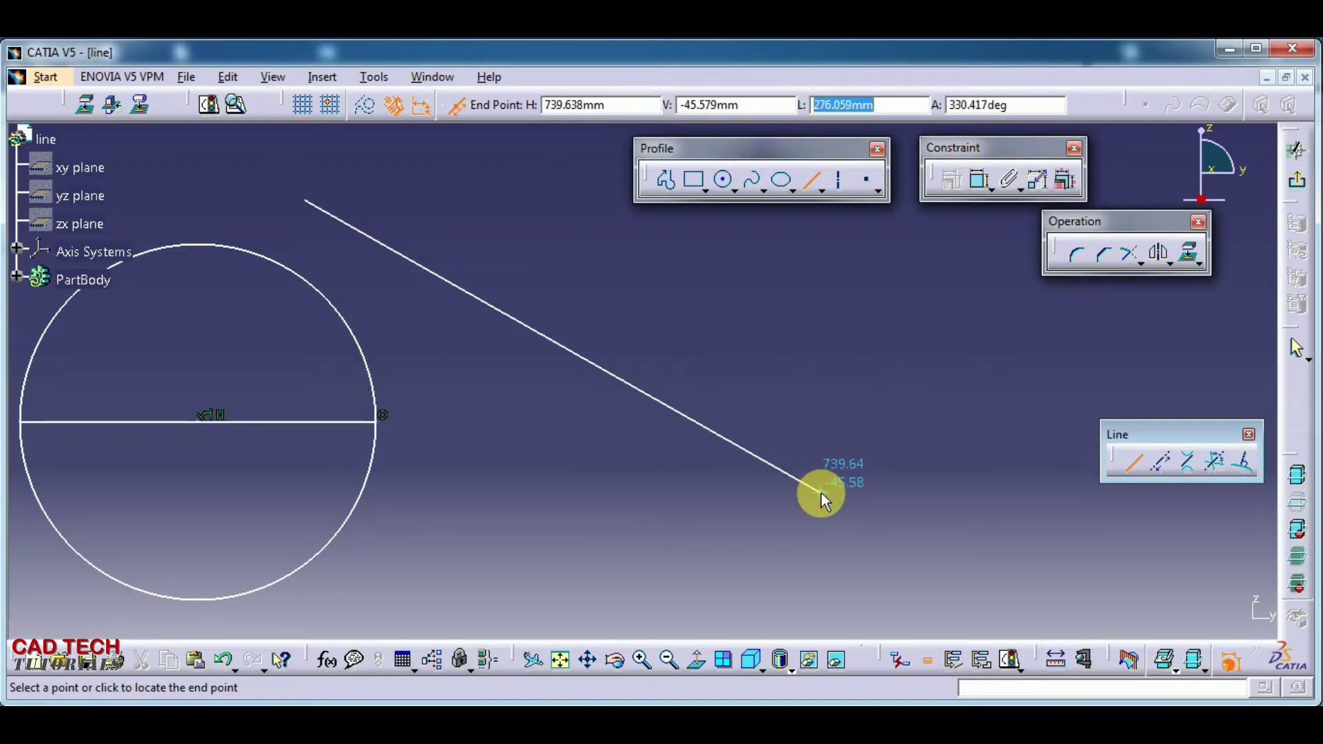
text(200)
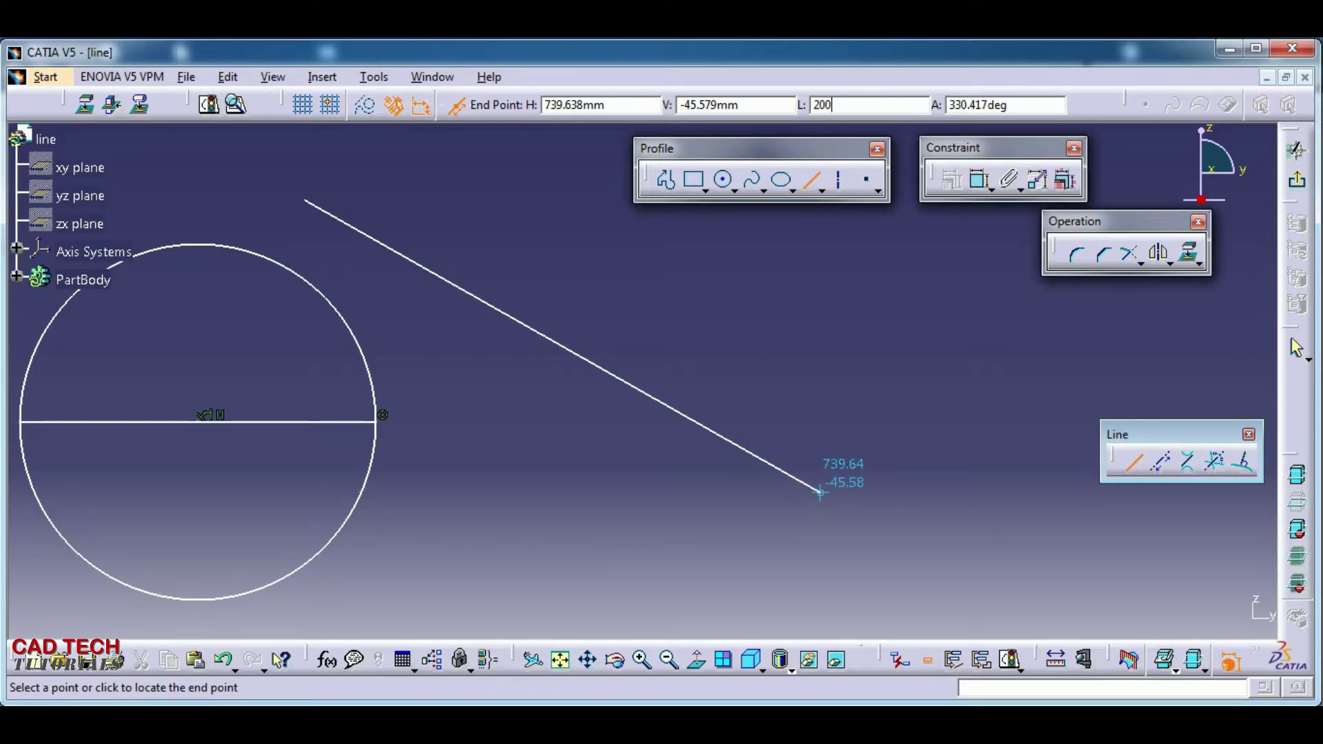
key(Tab)
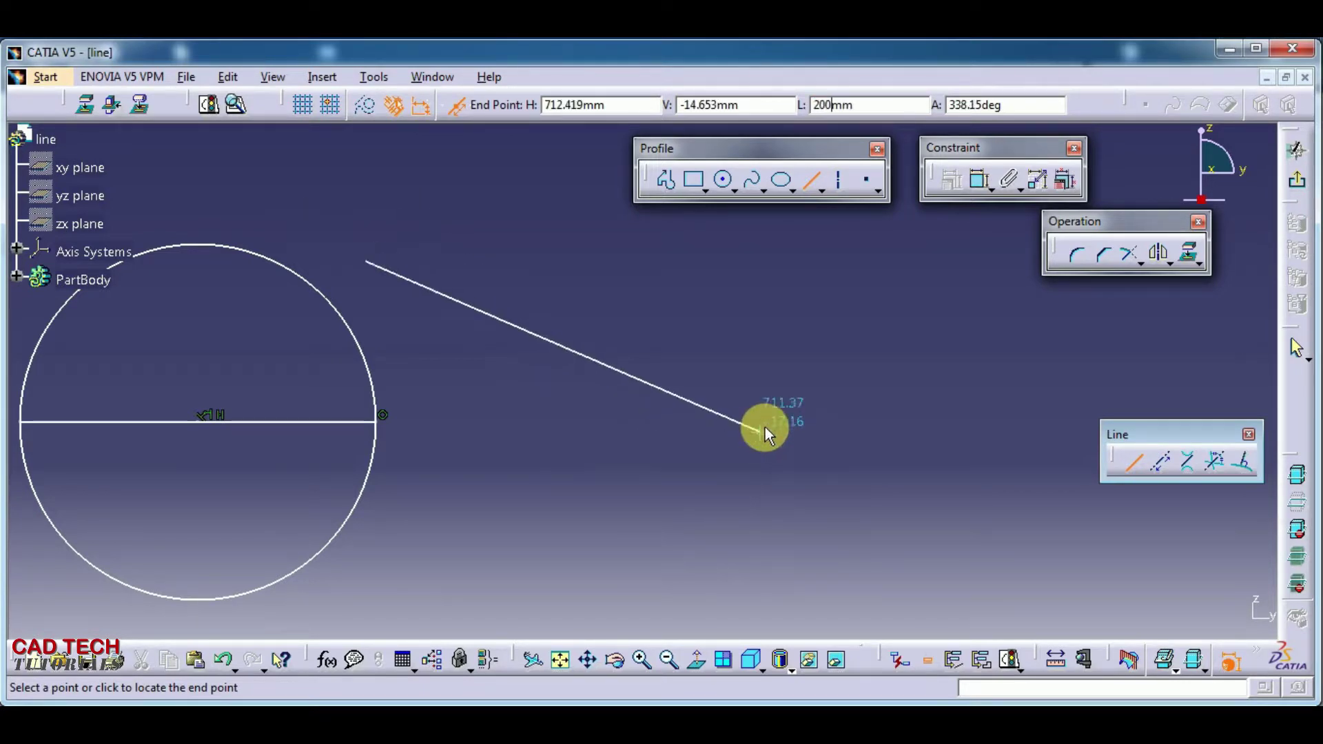
click(759, 467)
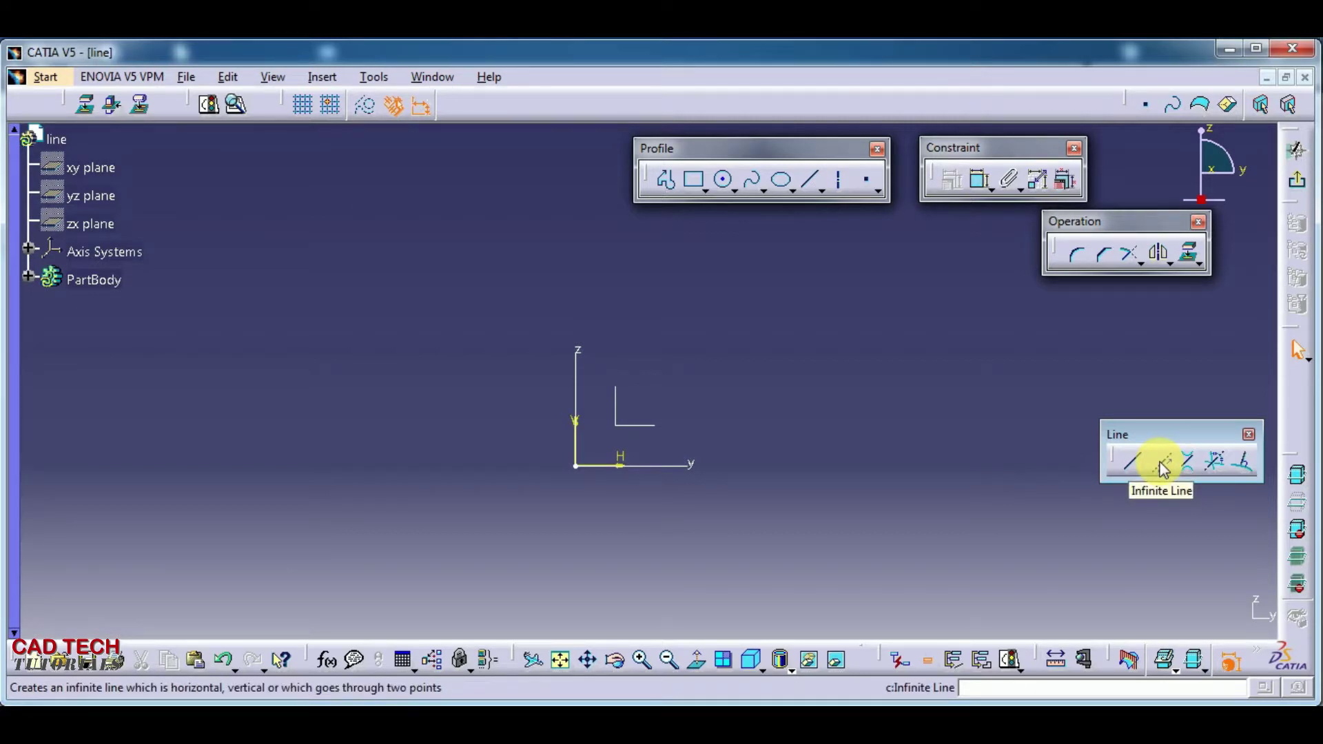
- Undo the removal of the sketched lines and circle, and clear the selection
middle_drag(758, 479, 510, 472)
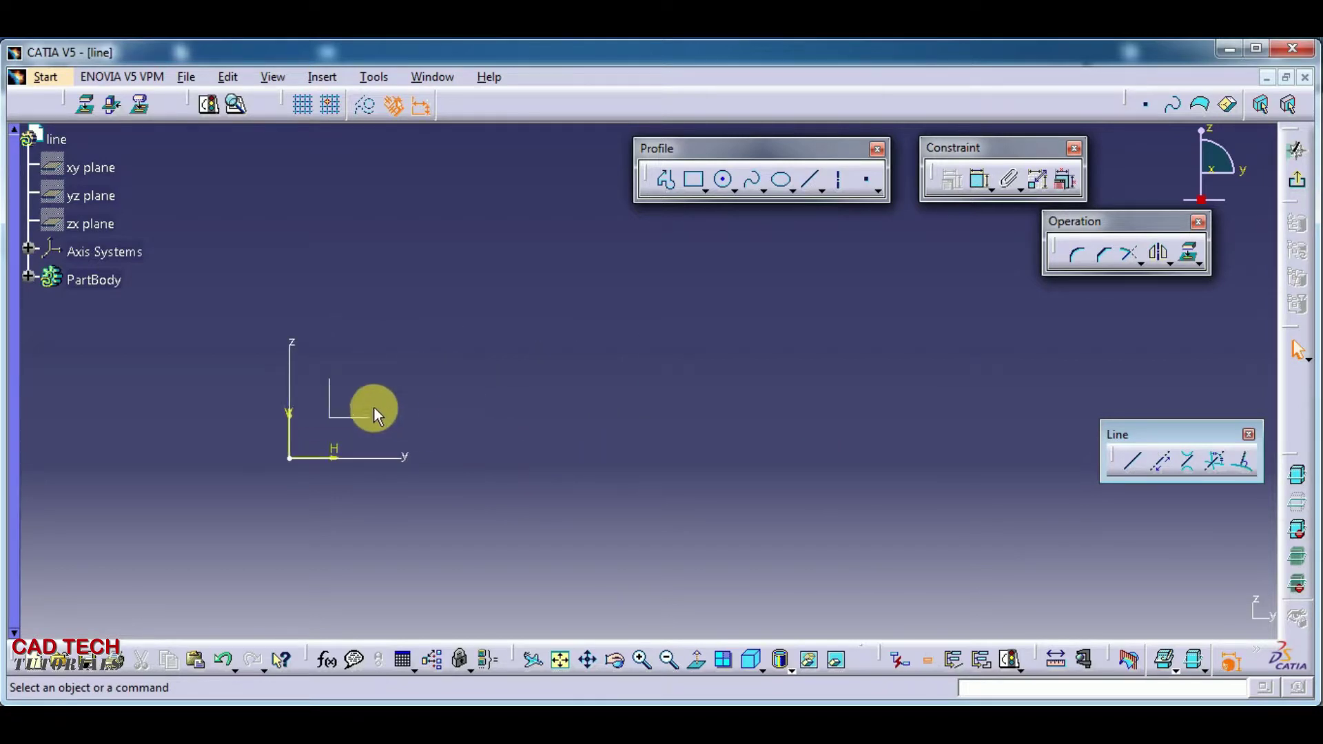
key(ctrl+a)
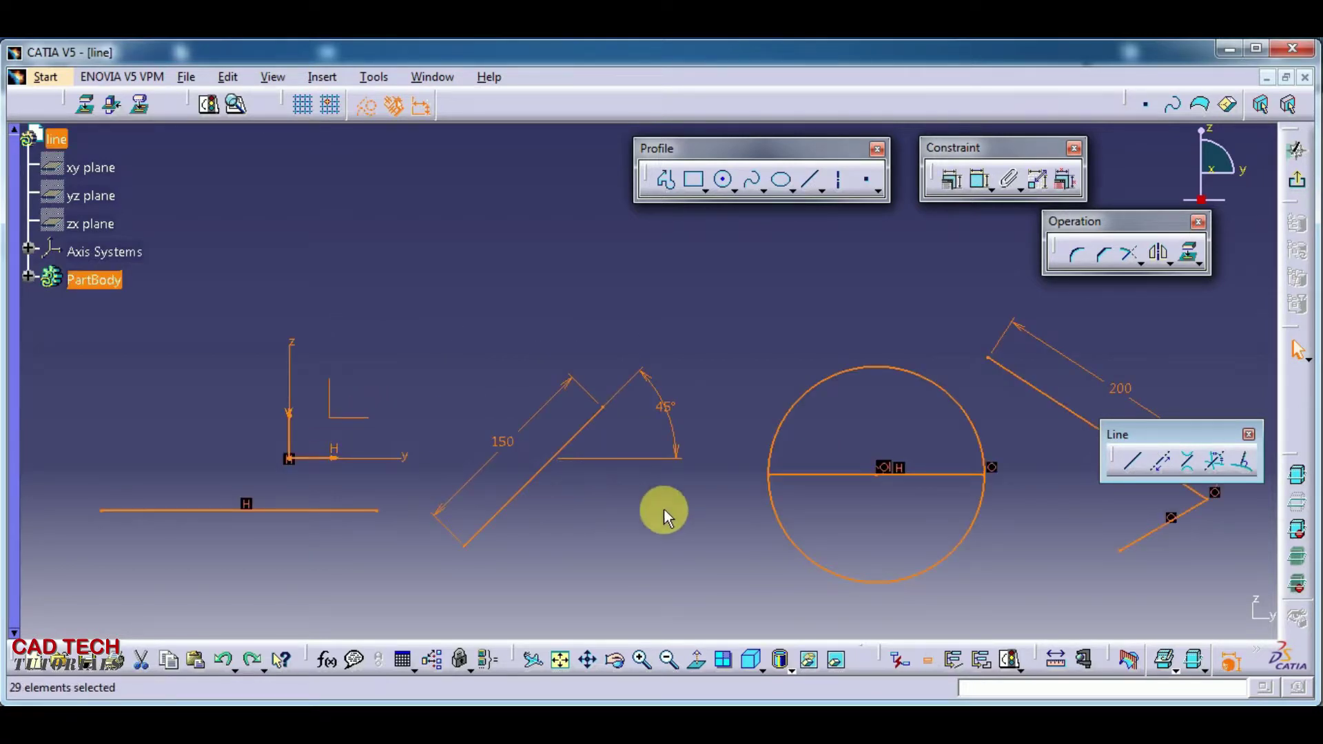
middle_click(684, 489)
click(684, 489)
middle_drag(684, 489, 699, 561)
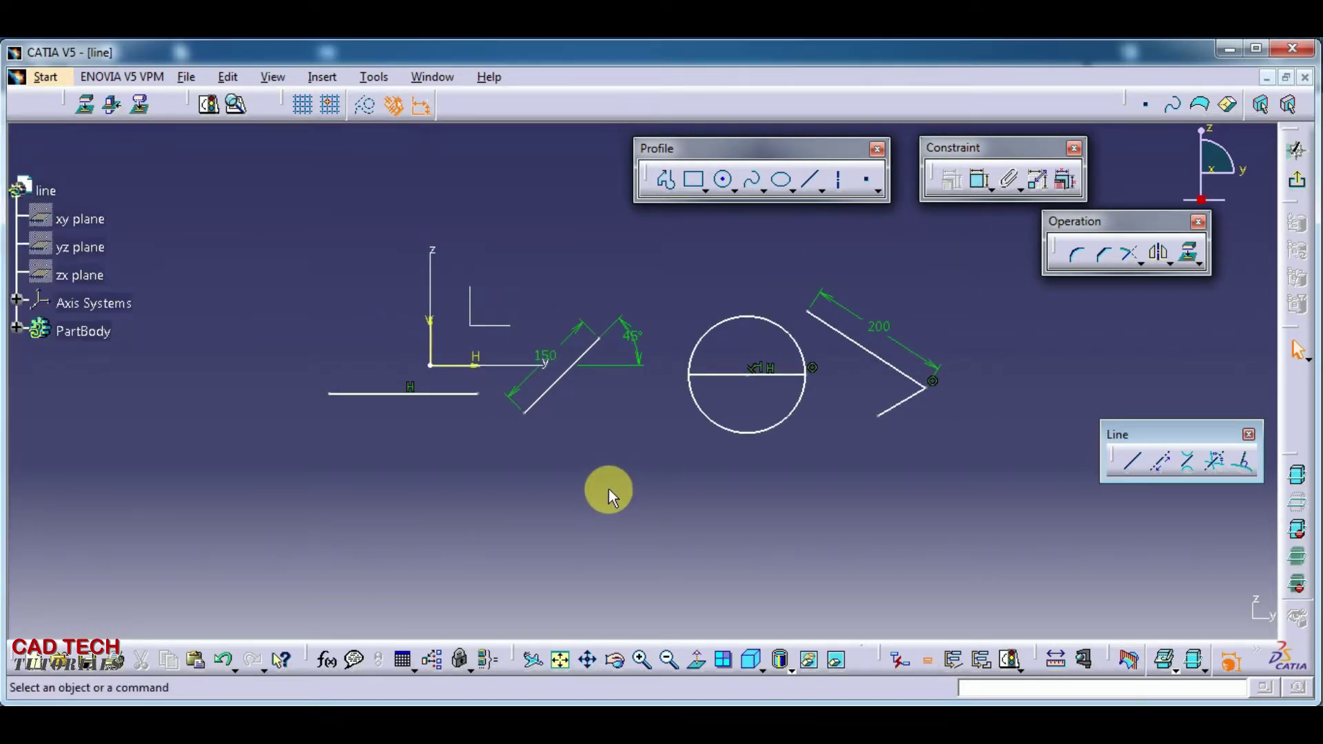
middle_drag(609, 489, 609, 552)
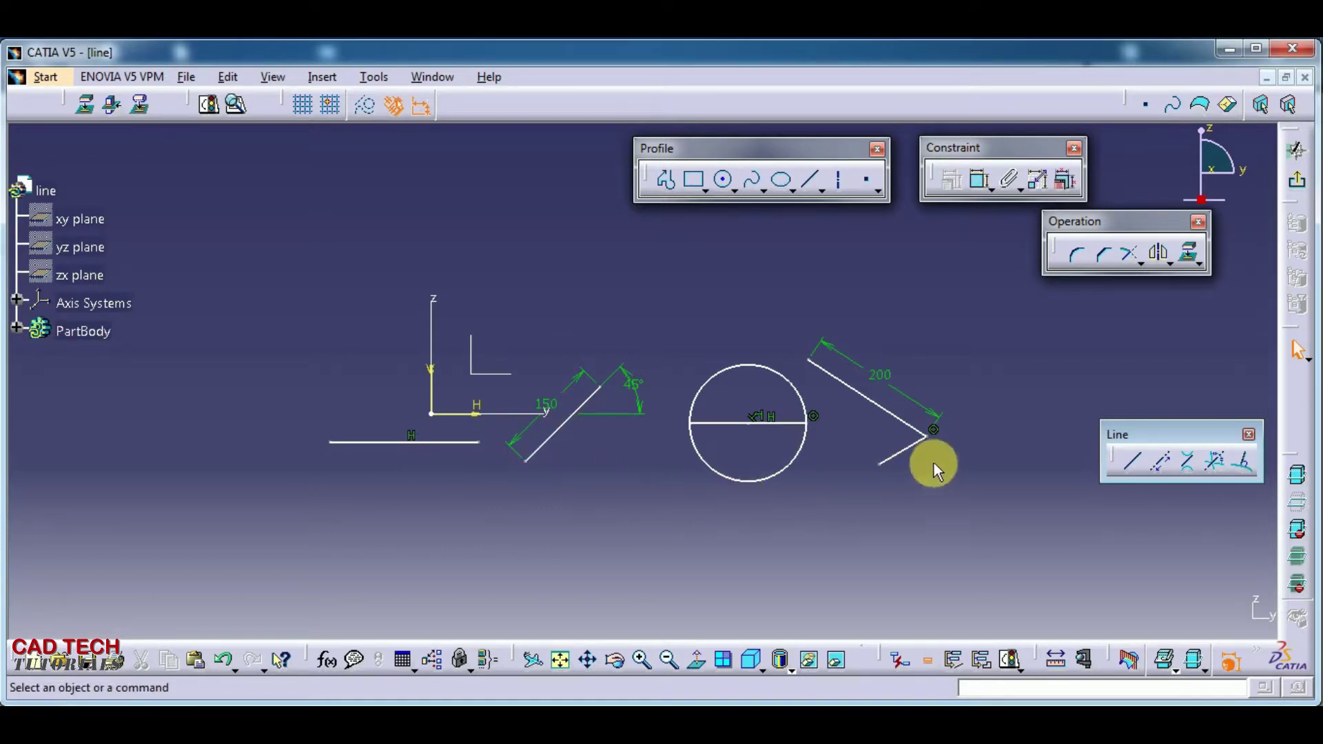
- Draw a horizontal infinite line about 212 mm below the sketch origin, beneath the existing geometry
click(1164, 465)
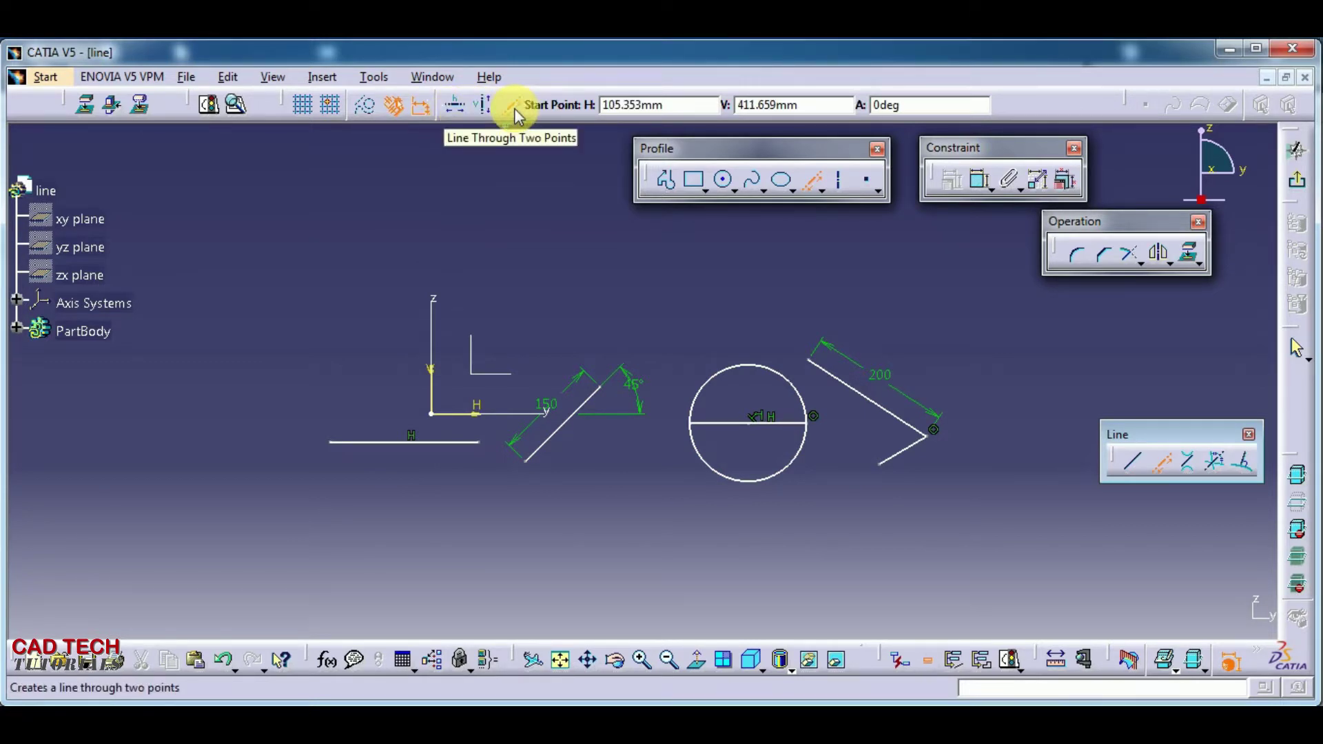
click(457, 110)
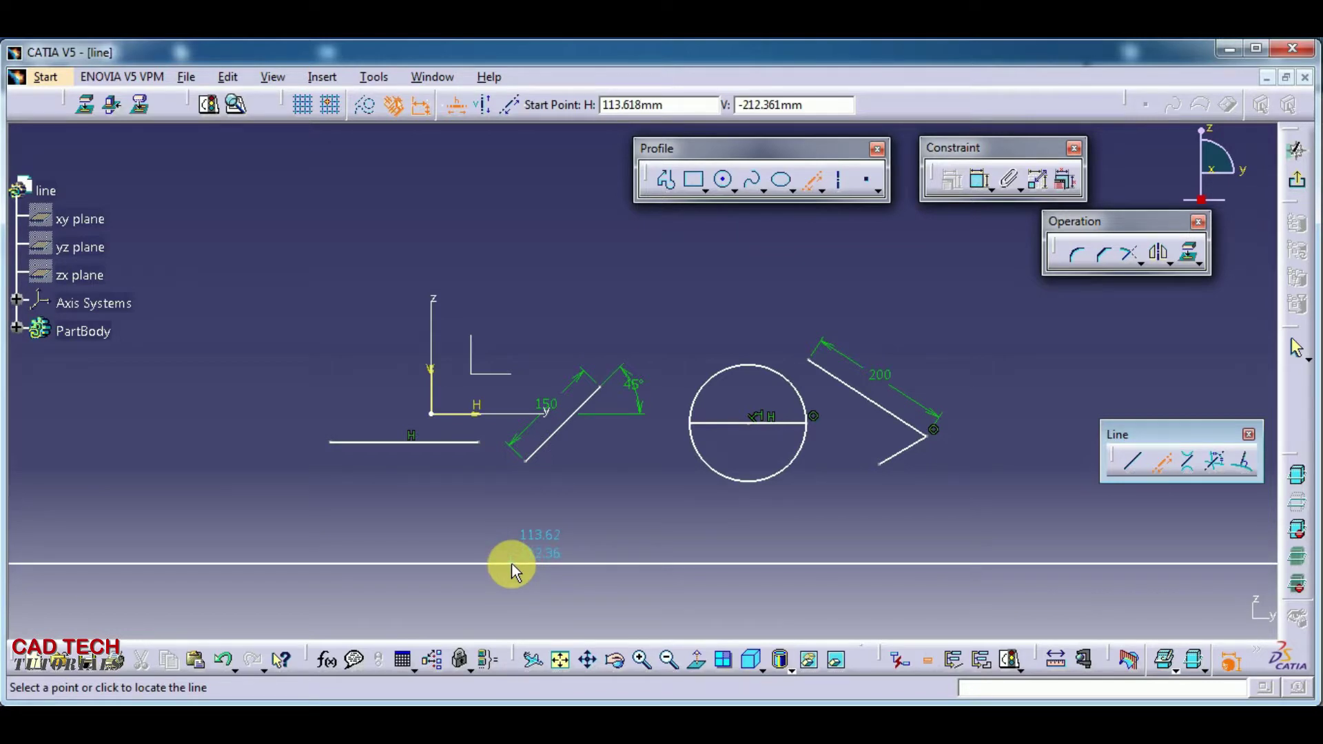
click(512, 563)
- Examine how far the horizontal infinite line extends by viewing it at different zoom levels
mouse_move(610, 499)
middle_down()
mouse_move(550, 496)
mouse_move(470, 457)
mouse_move(540, 582)
mouse_move(544, 536)
middle_up()
middle_drag(475, 301, 539, 536)
ctrl+middle_drag(527, 297, 555, 440)
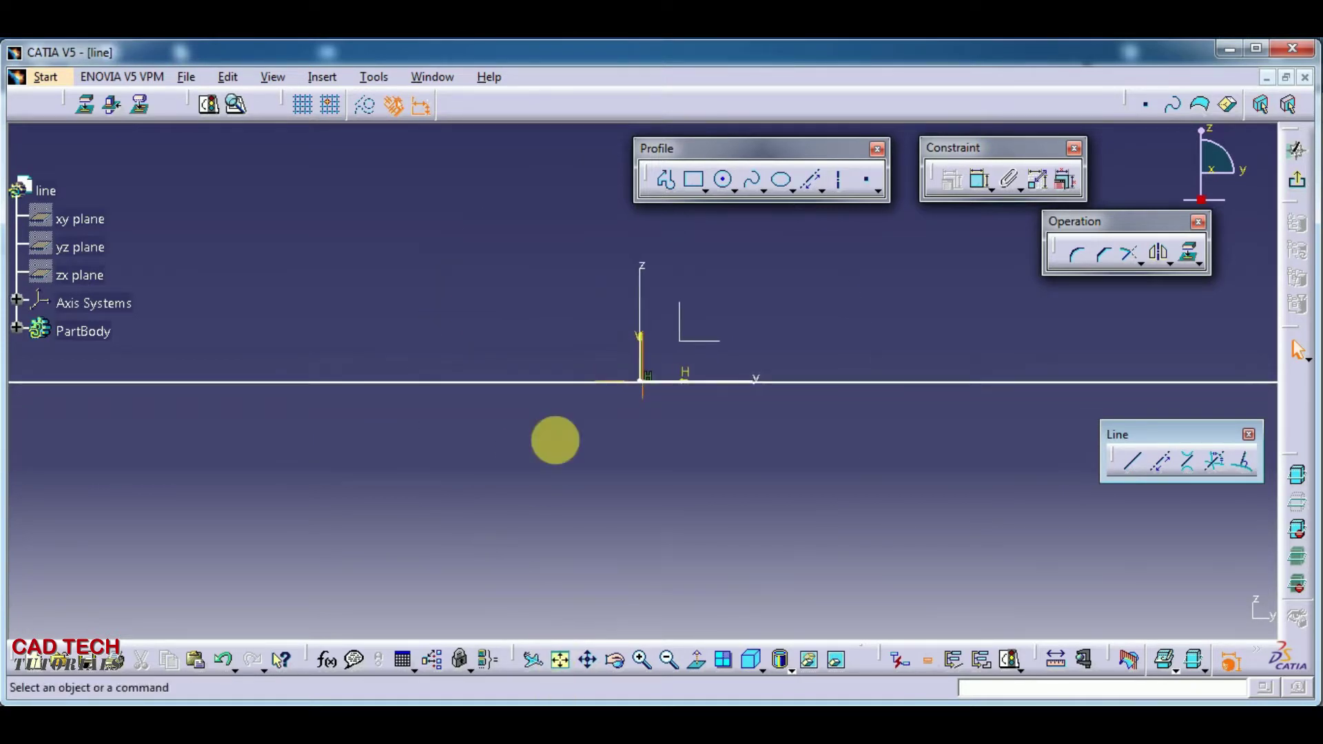
ctrl+middle_drag(526, 292, 559, 594)
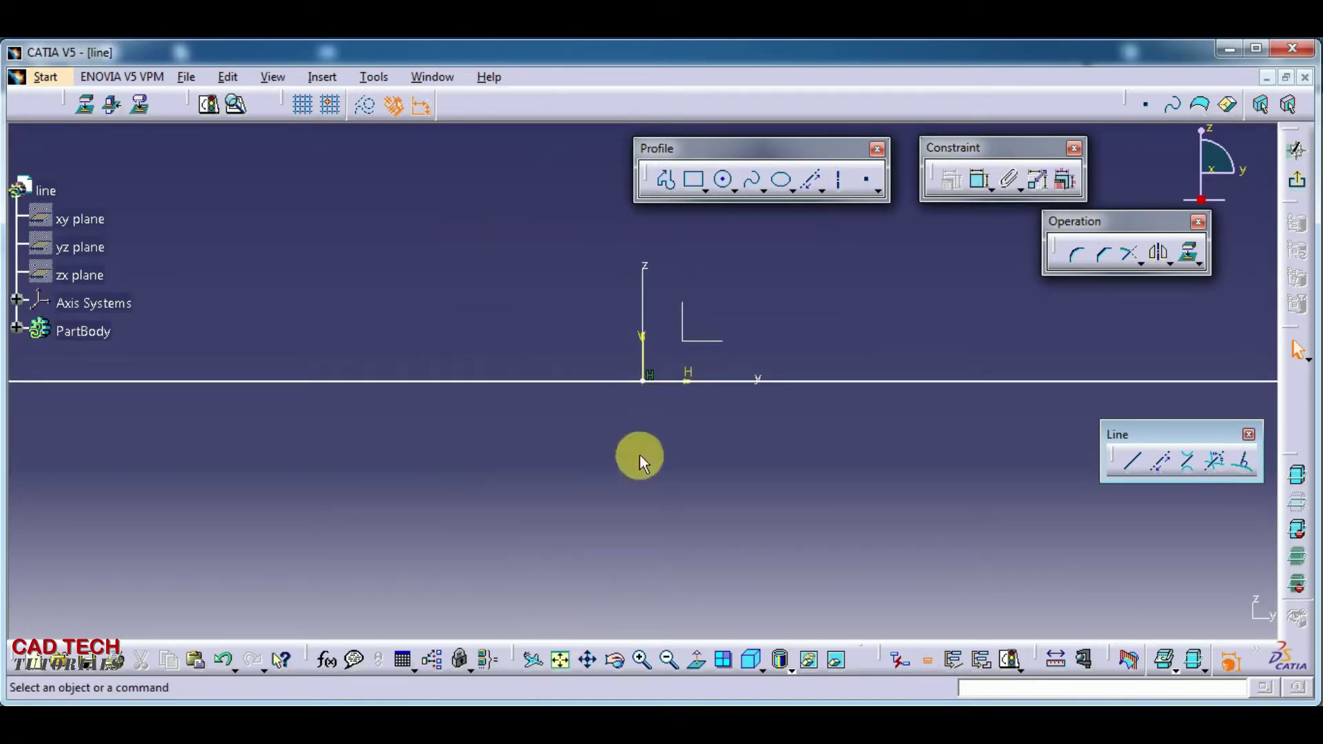
mouse_move(685, 481)
ctrl+middle_down()
mouse_move(659, 479)
mouse_move(656, 225)
mouse_move(658, 468)
mouse_move(663, 260)
ctrl+middle_up()
ctrl+middle_drag(662, 437, 671, 216)
middle_drag(832, 322, 688, 363)
- Convert the horizontal infinite line into a construction element
click(682, 502)
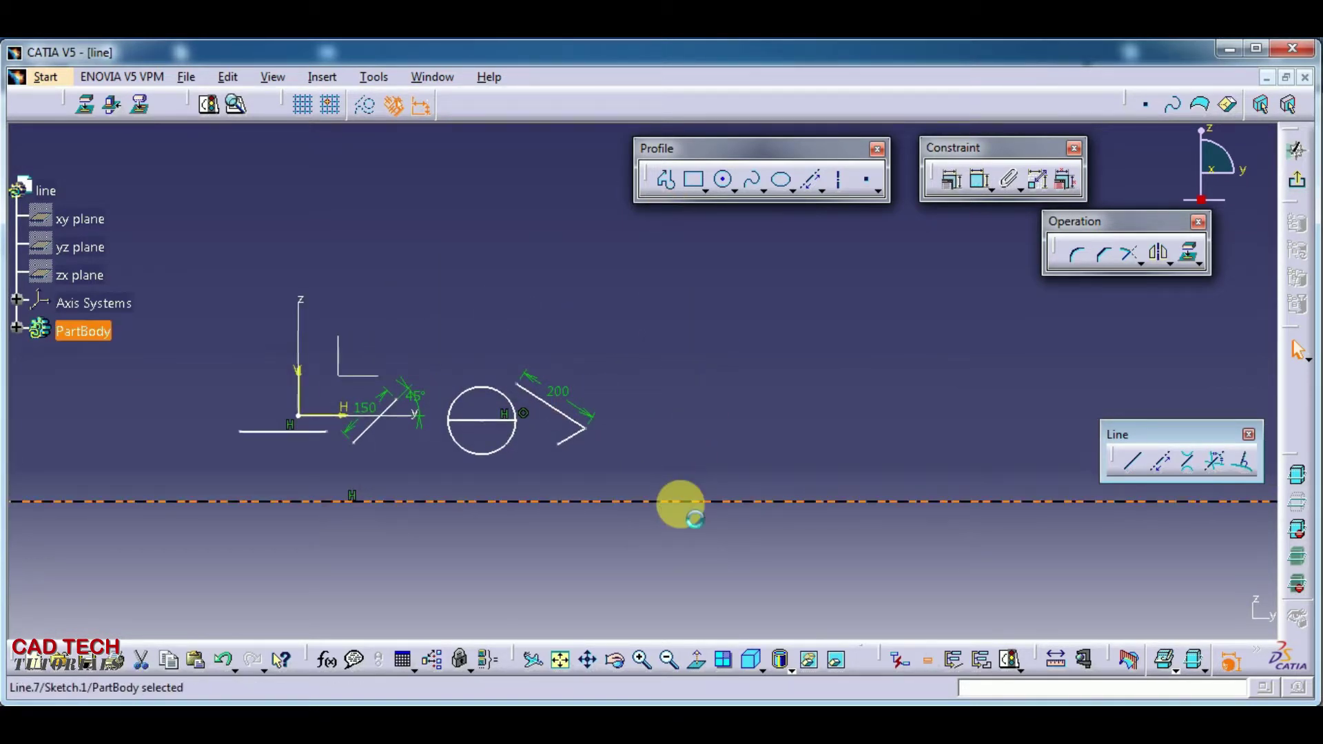
right_click(680, 503)
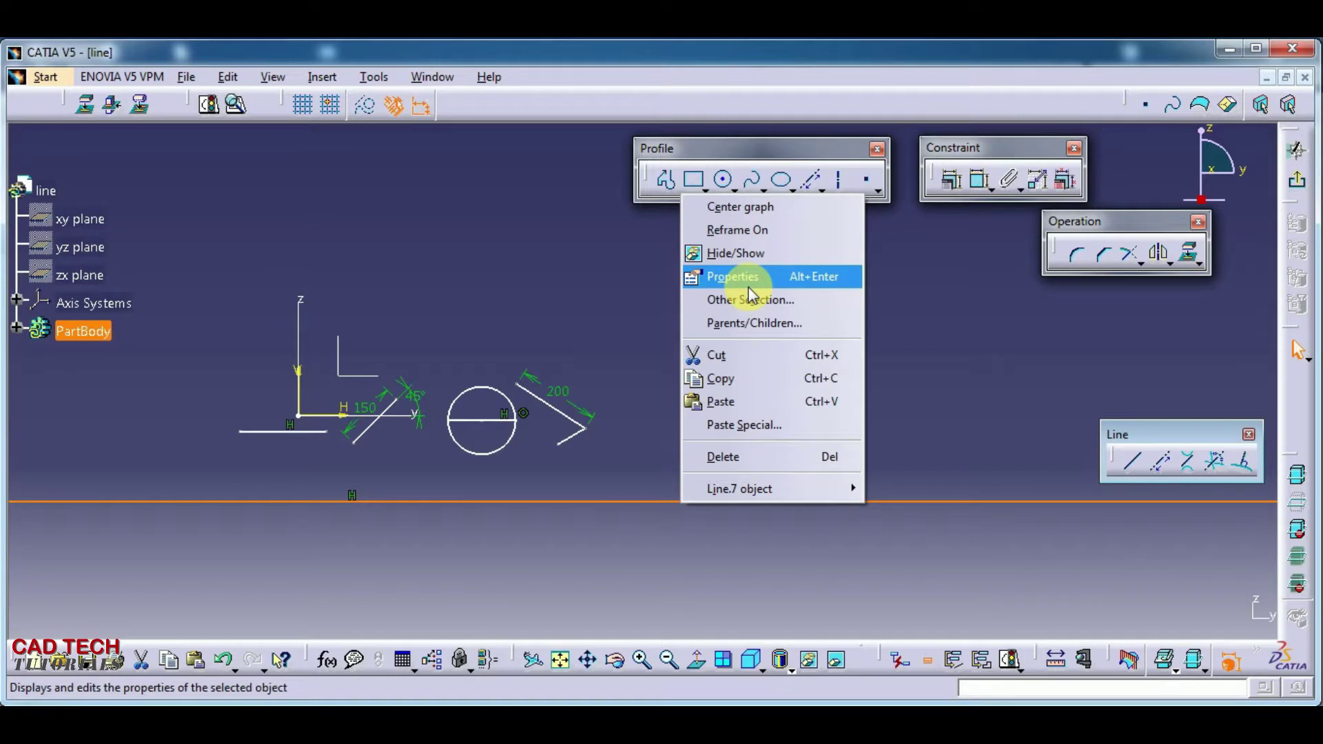
click(676, 532)
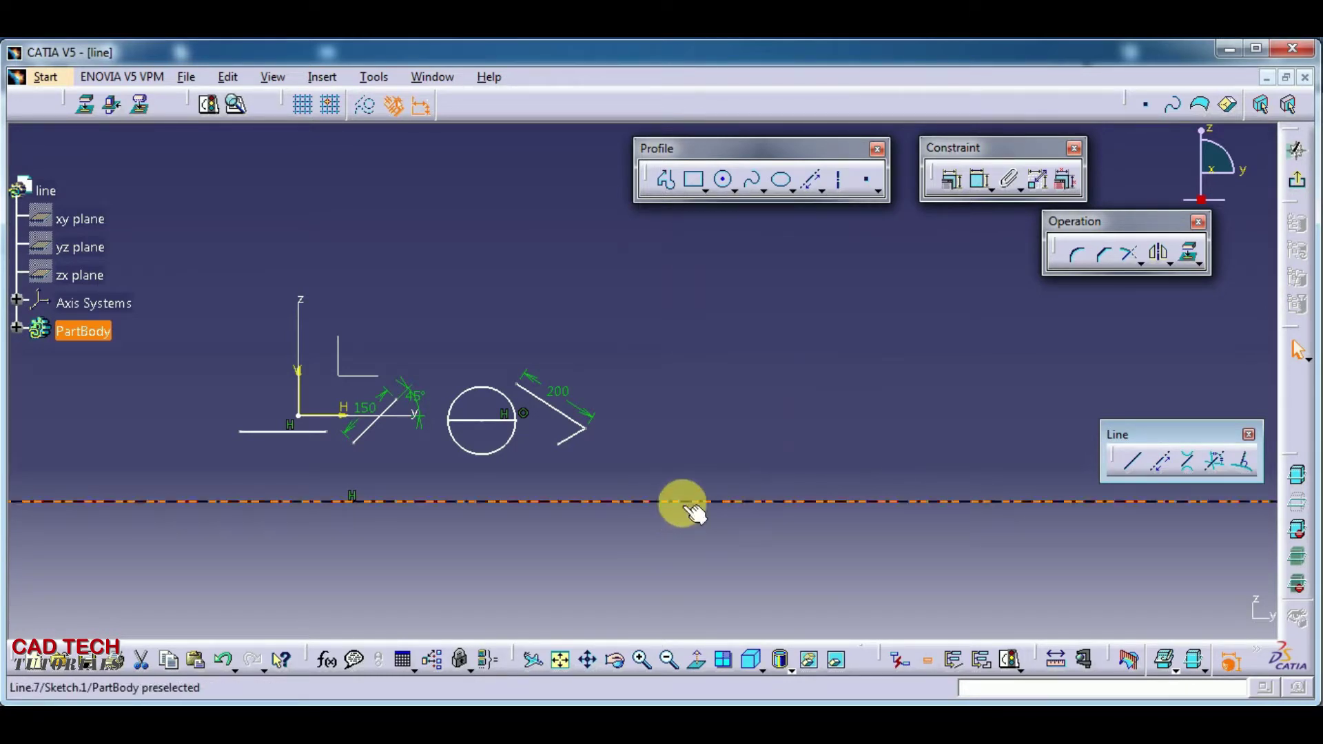
click(368, 106)
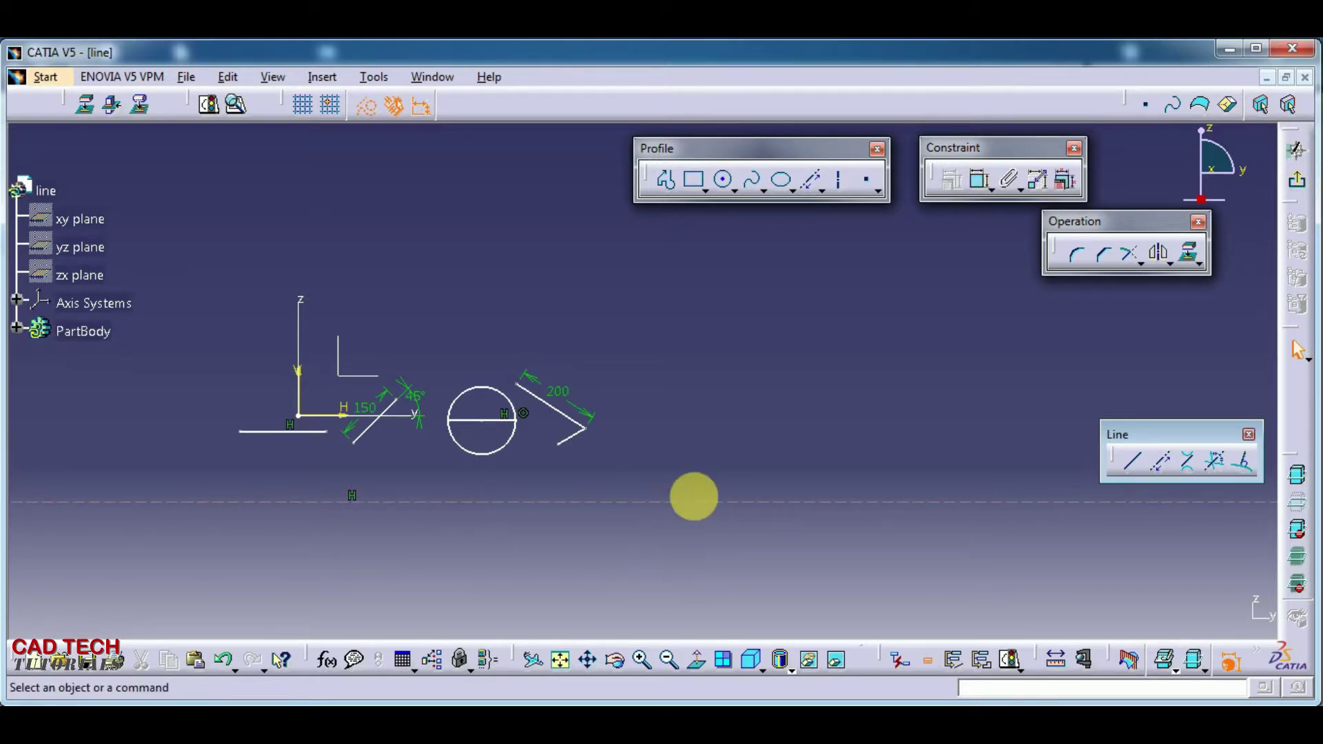
- Draw a circle about 538 mm in diameter centred on the construction line, to the right of the existing geometry, and make it a standard element
middle_drag(734, 553, 441, 553)
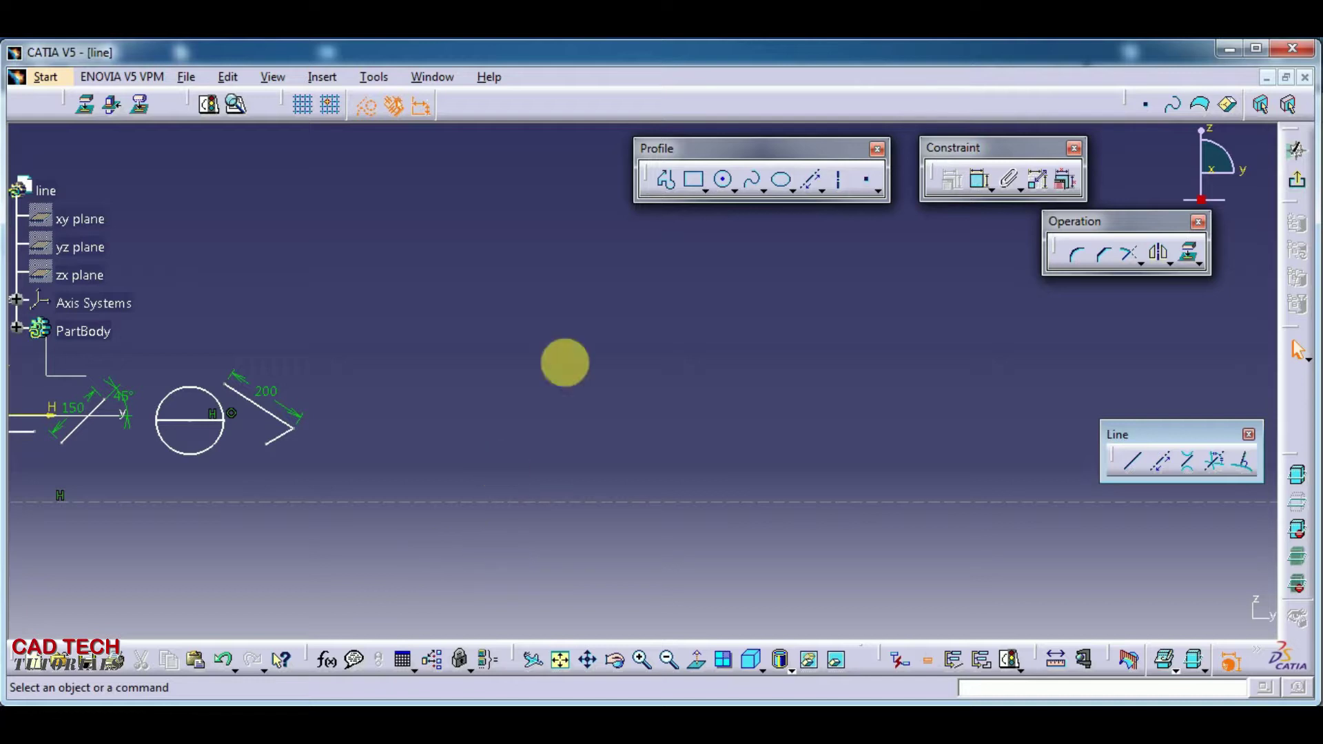
click(723, 179)
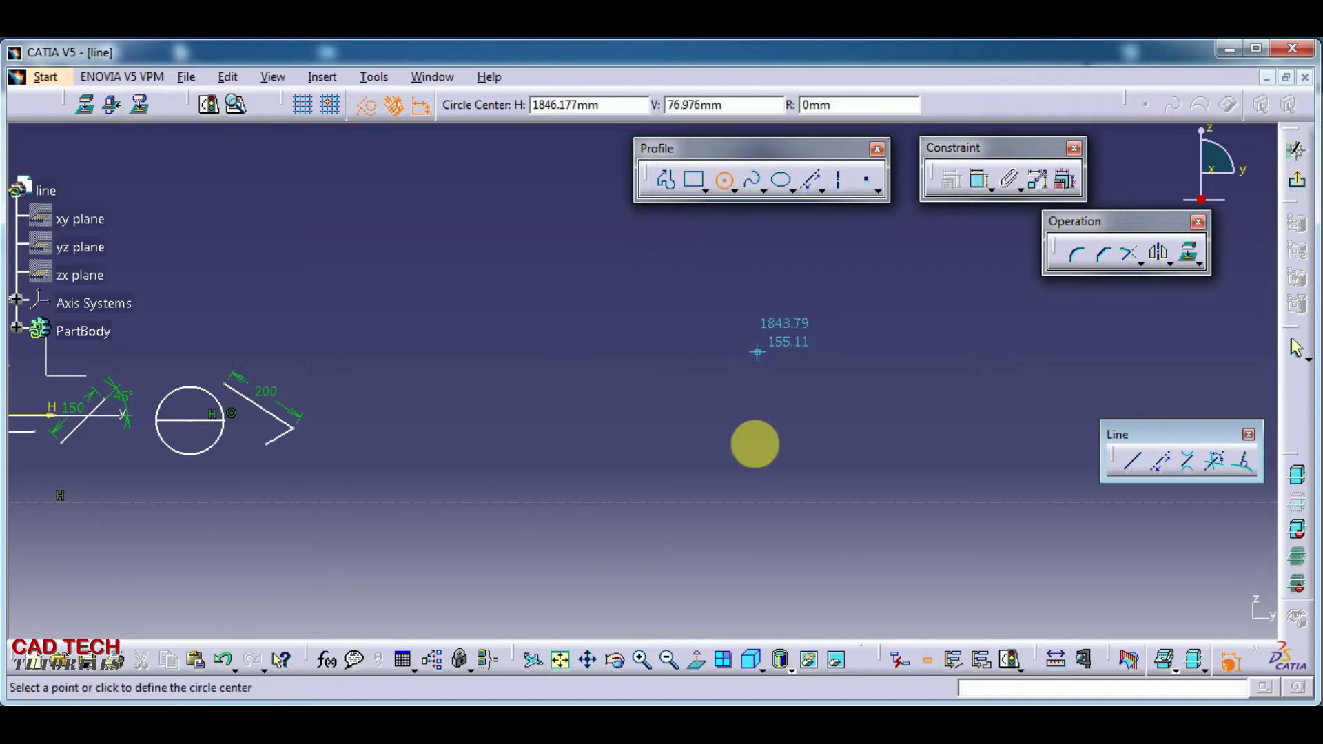
click(728, 502)
click(740, 393)
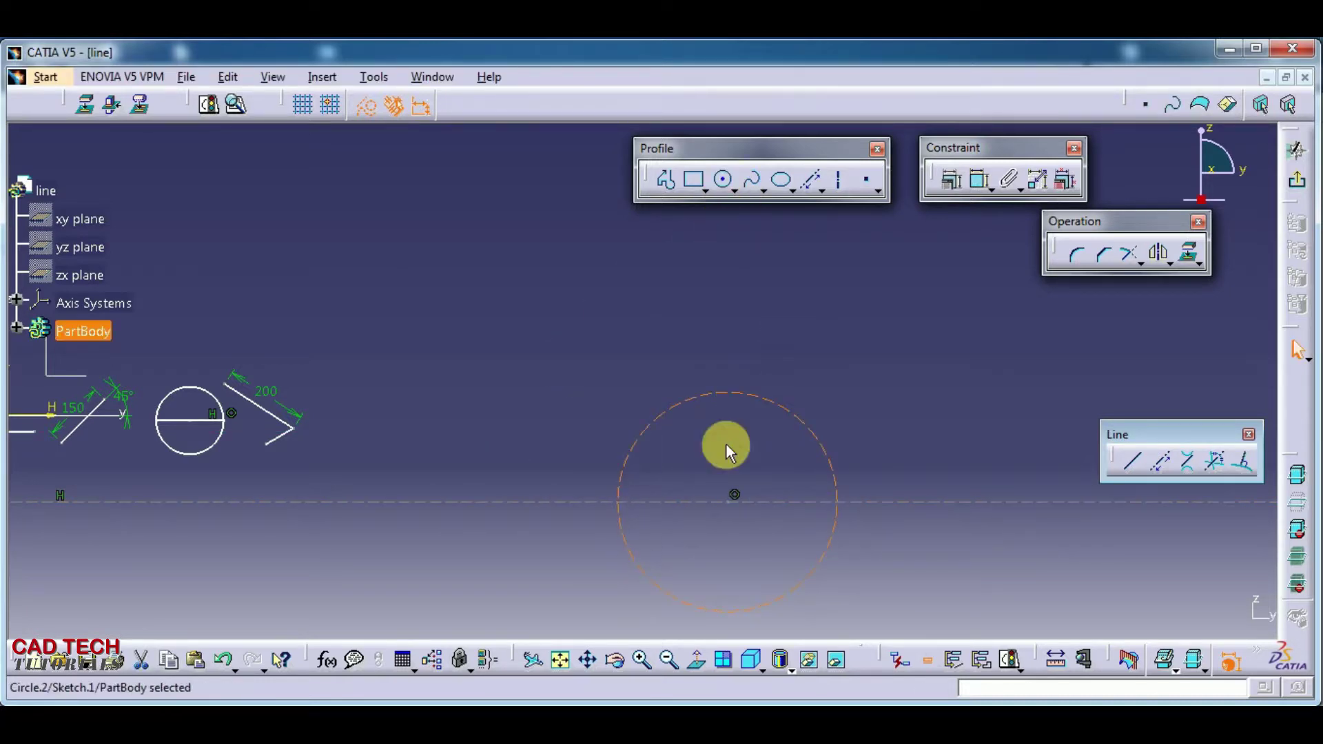
click(363, 106)
click(506, 332)
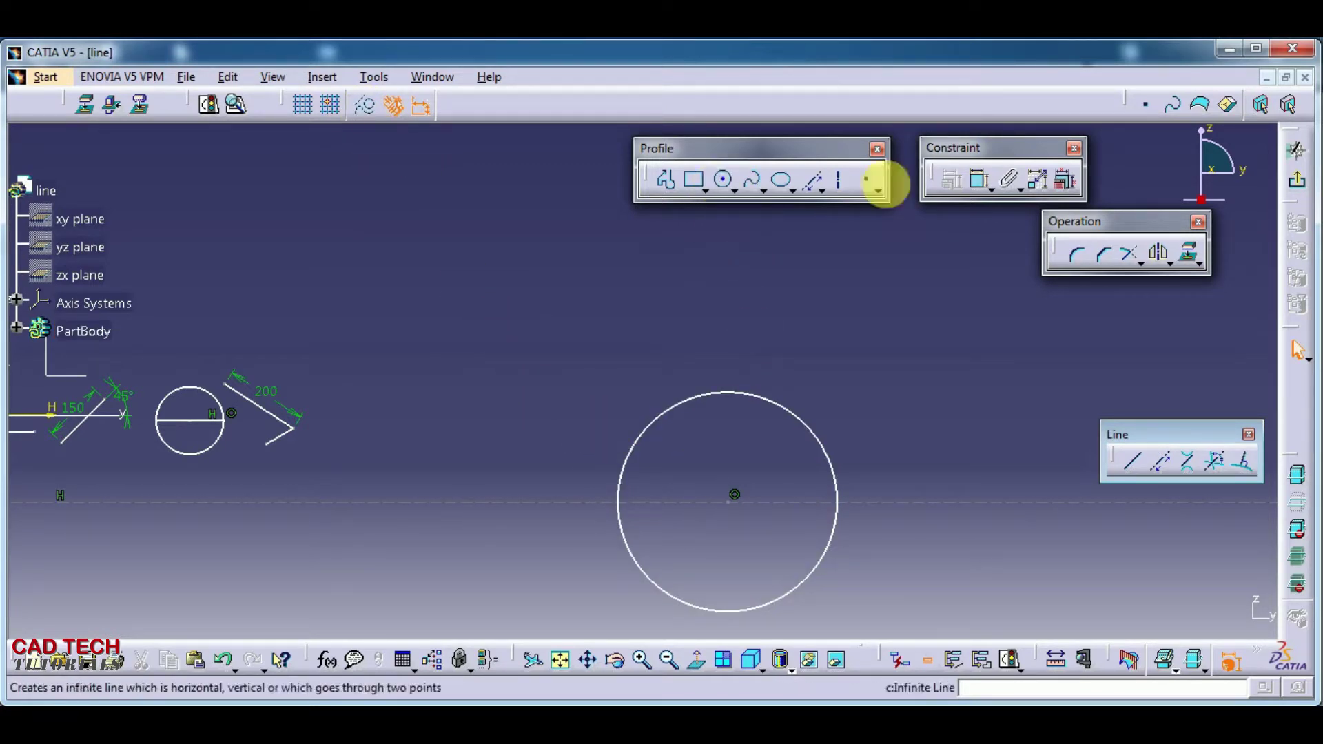
- Dimension the diameter of the large circle centred on the construction line
click(978, 181)
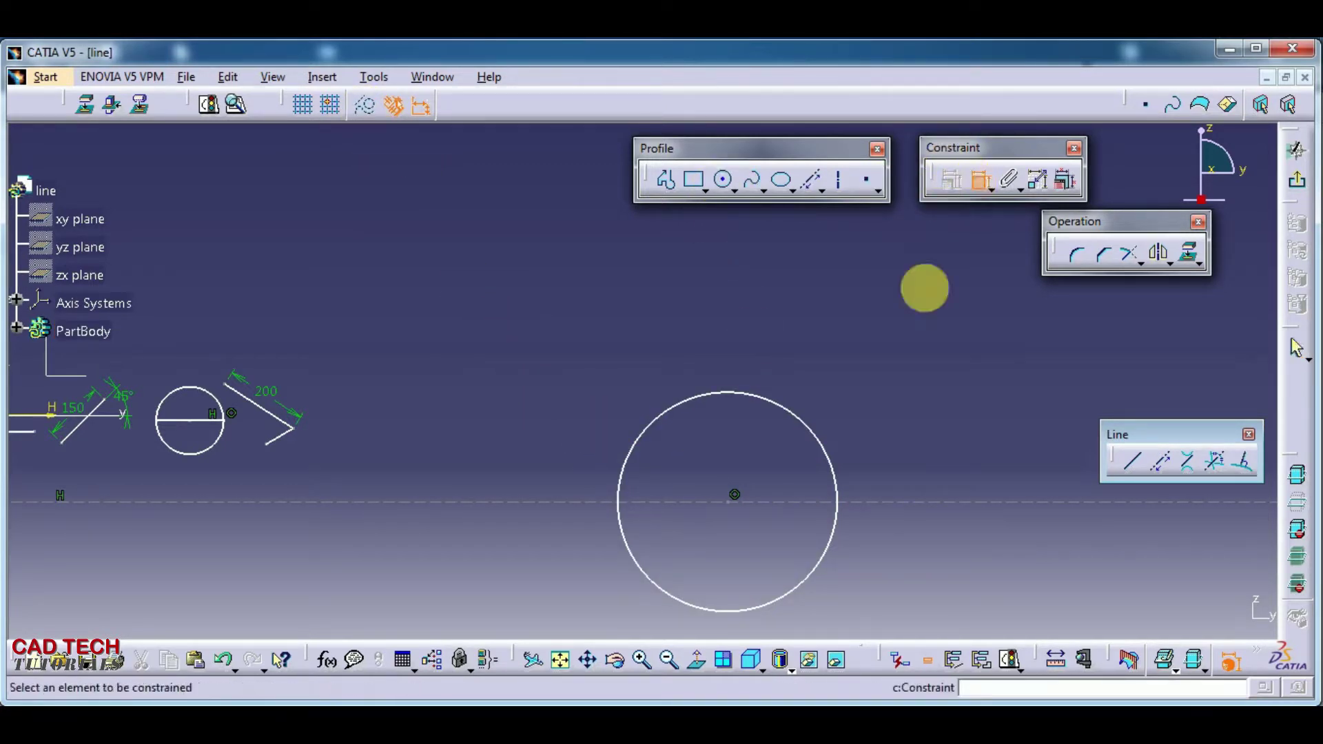
click(826, 449)
click(796, 441)
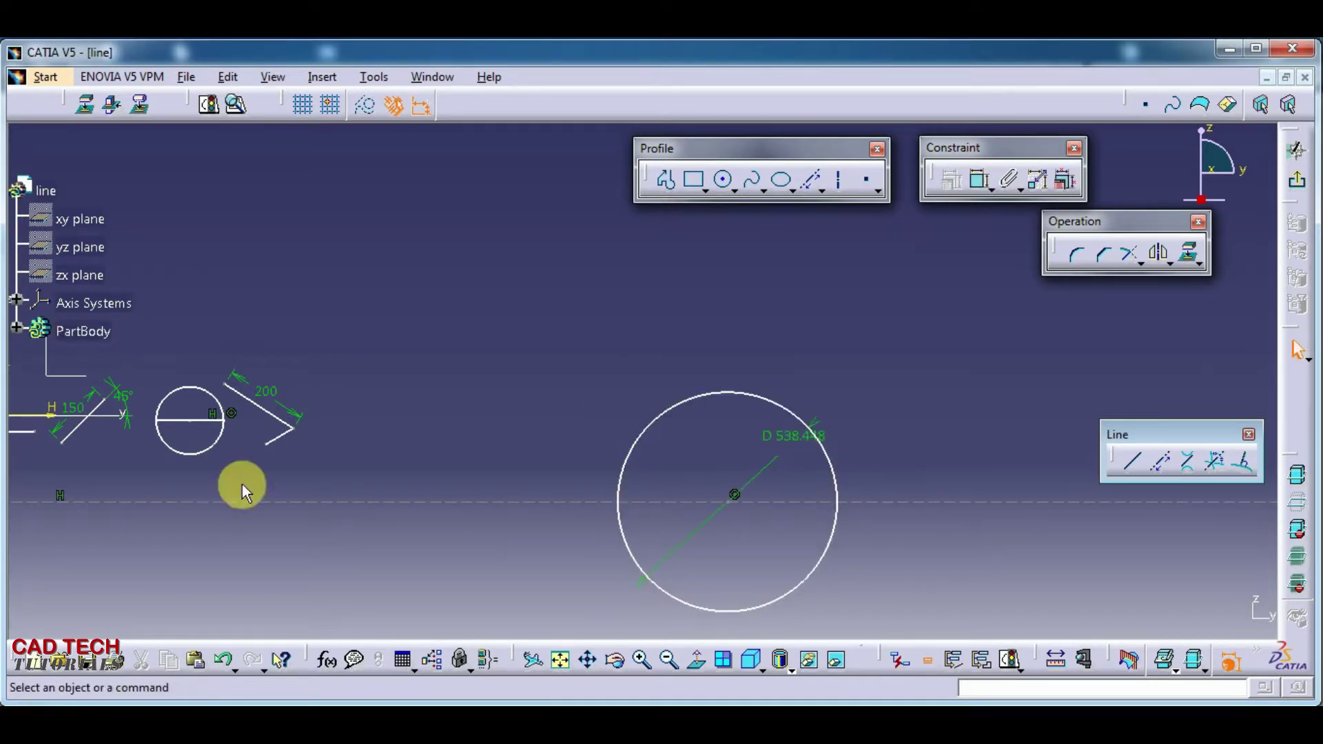
- Dimension the vertical distance between the sketch's H axis and the horizontal infinite construction line
middle_drag(240, 461, 424, 476)
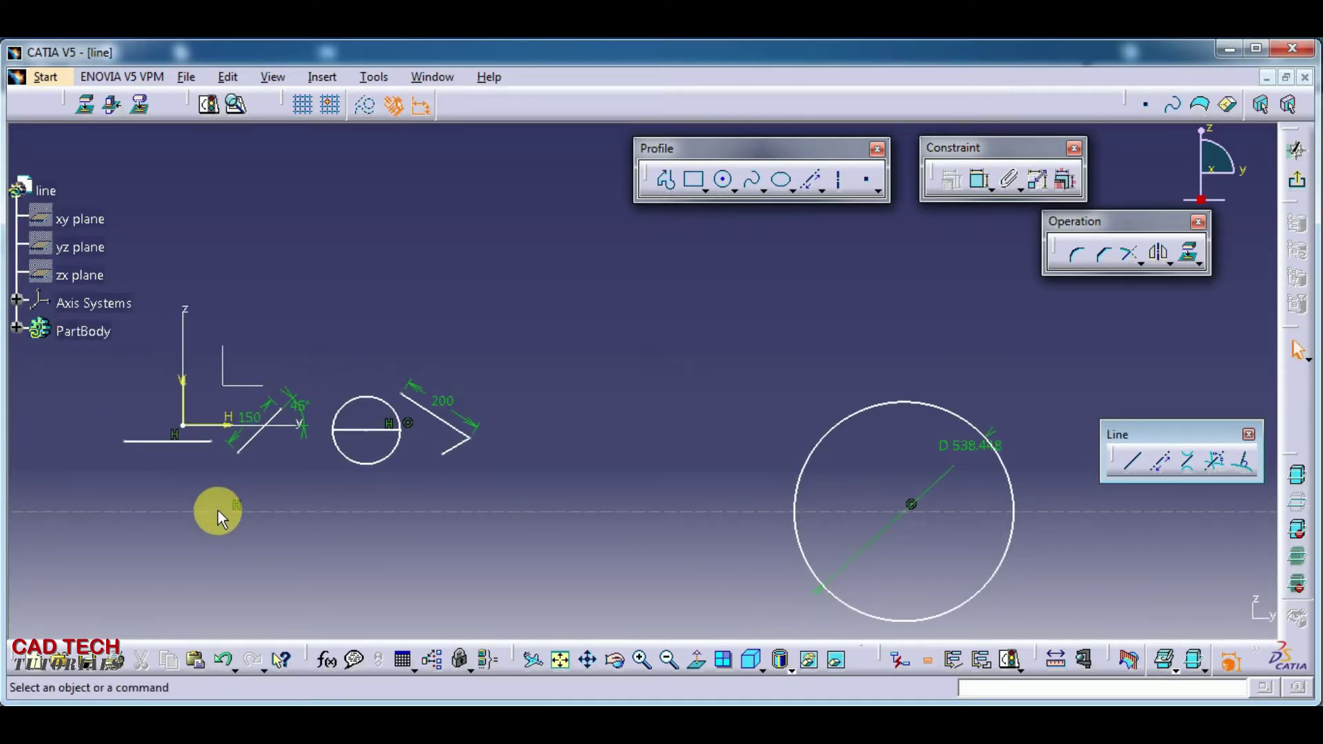
click(980, 181)
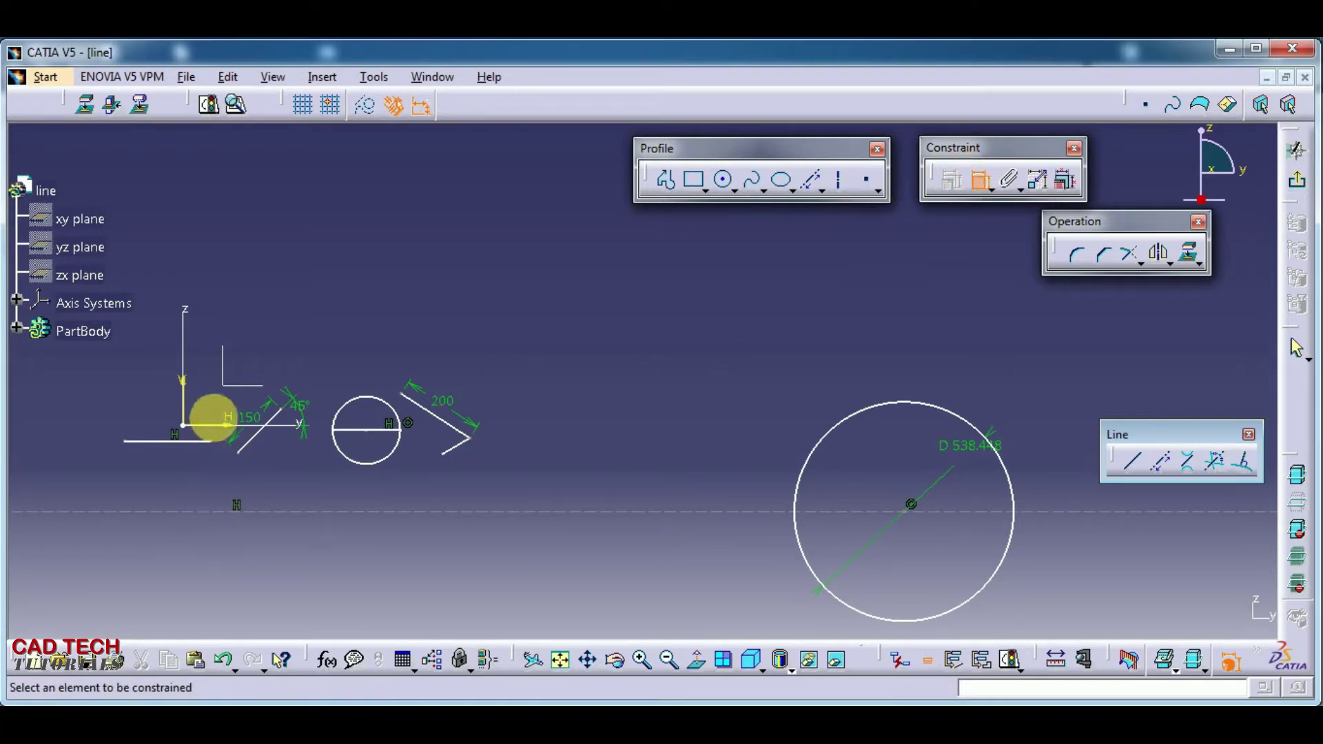
click(203, 425)
click(205, 512)
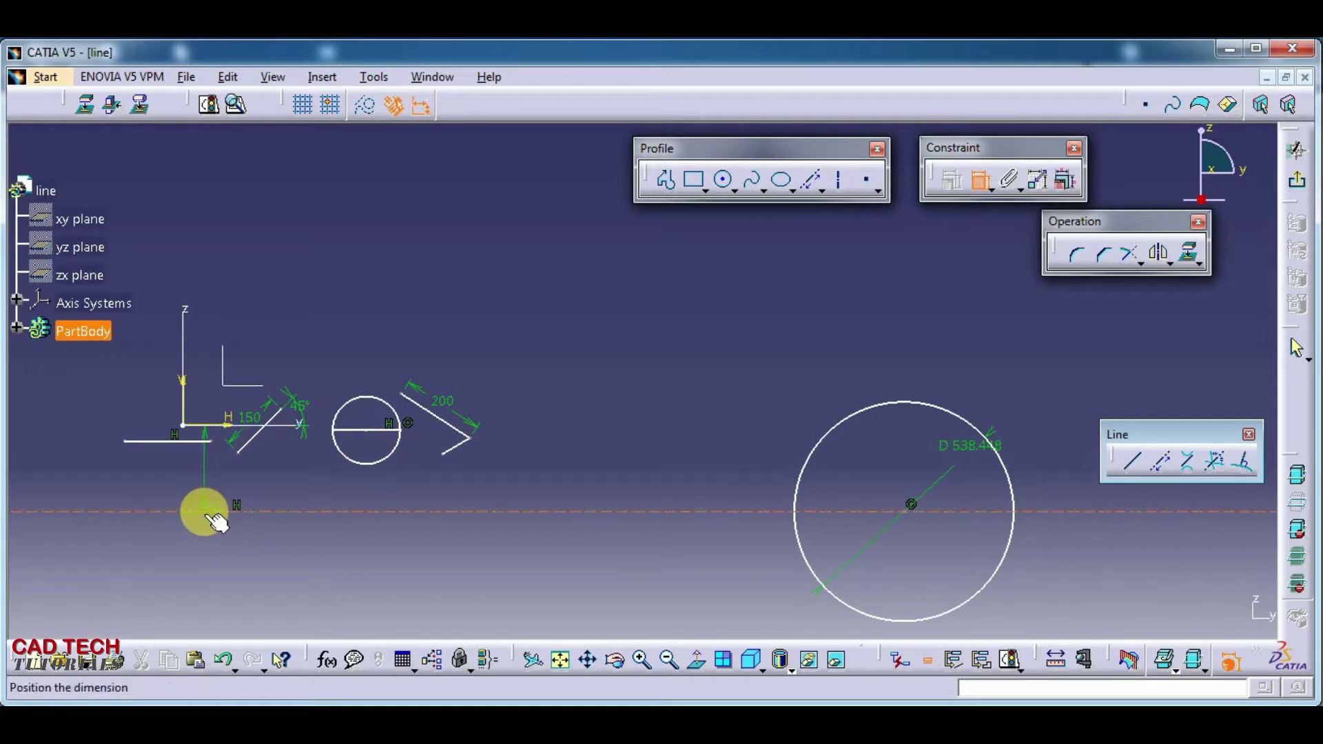
click(210, 488)
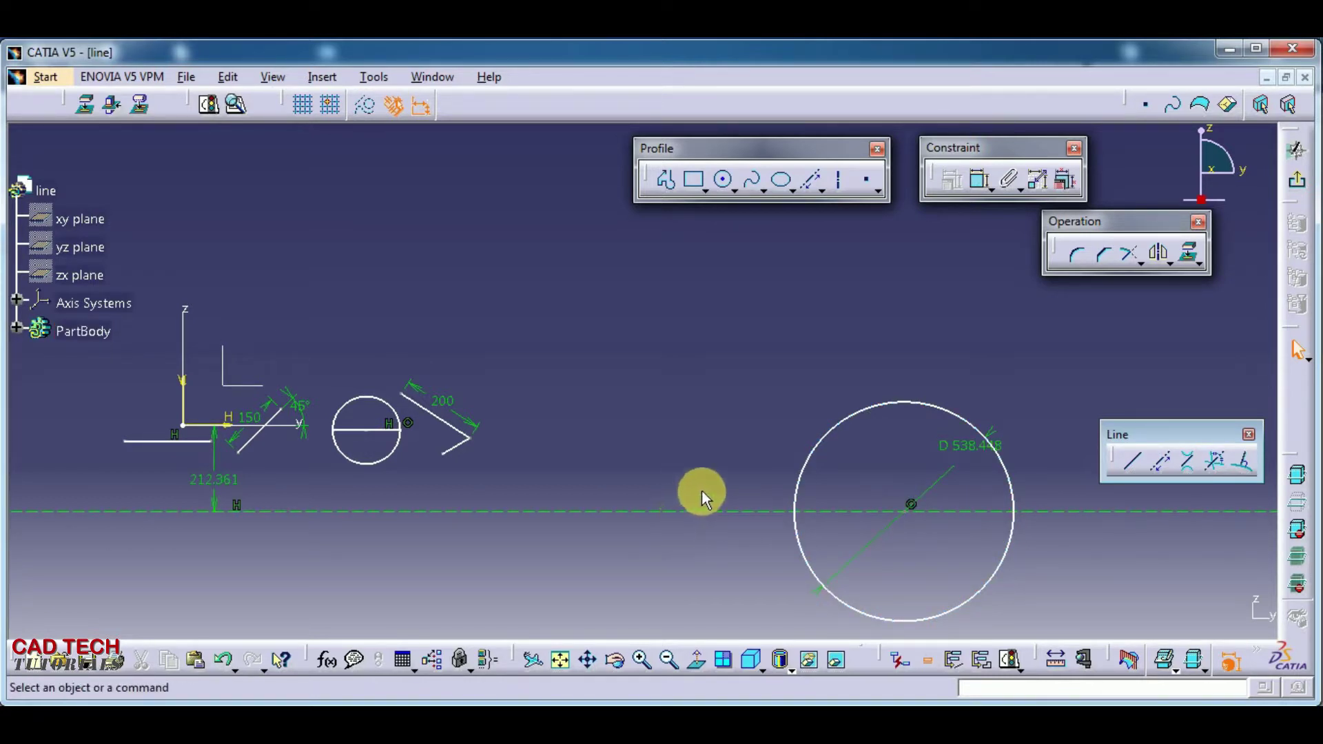
- Draw a vertical infinite line crossing the horizontal construction line, to the right of the large circle
middle_drag(834, 428, 591, 386)
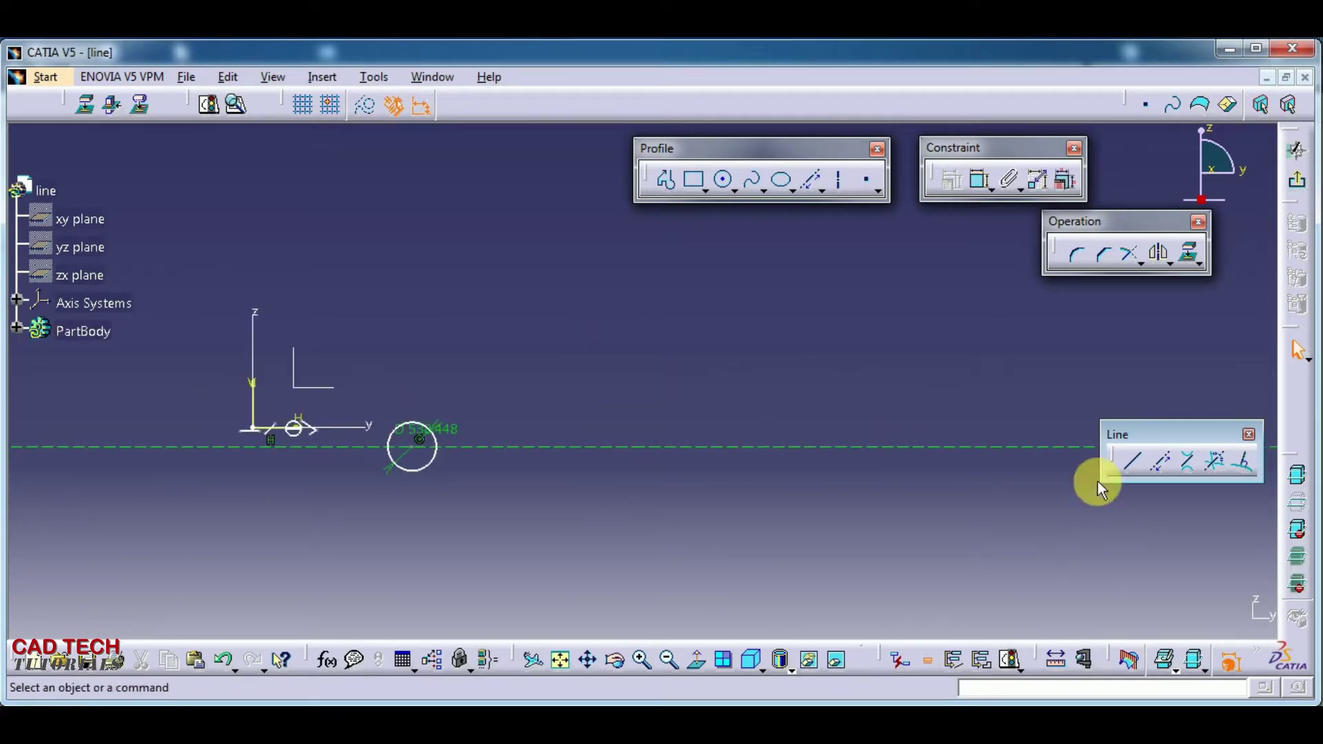
click(1163, 465)
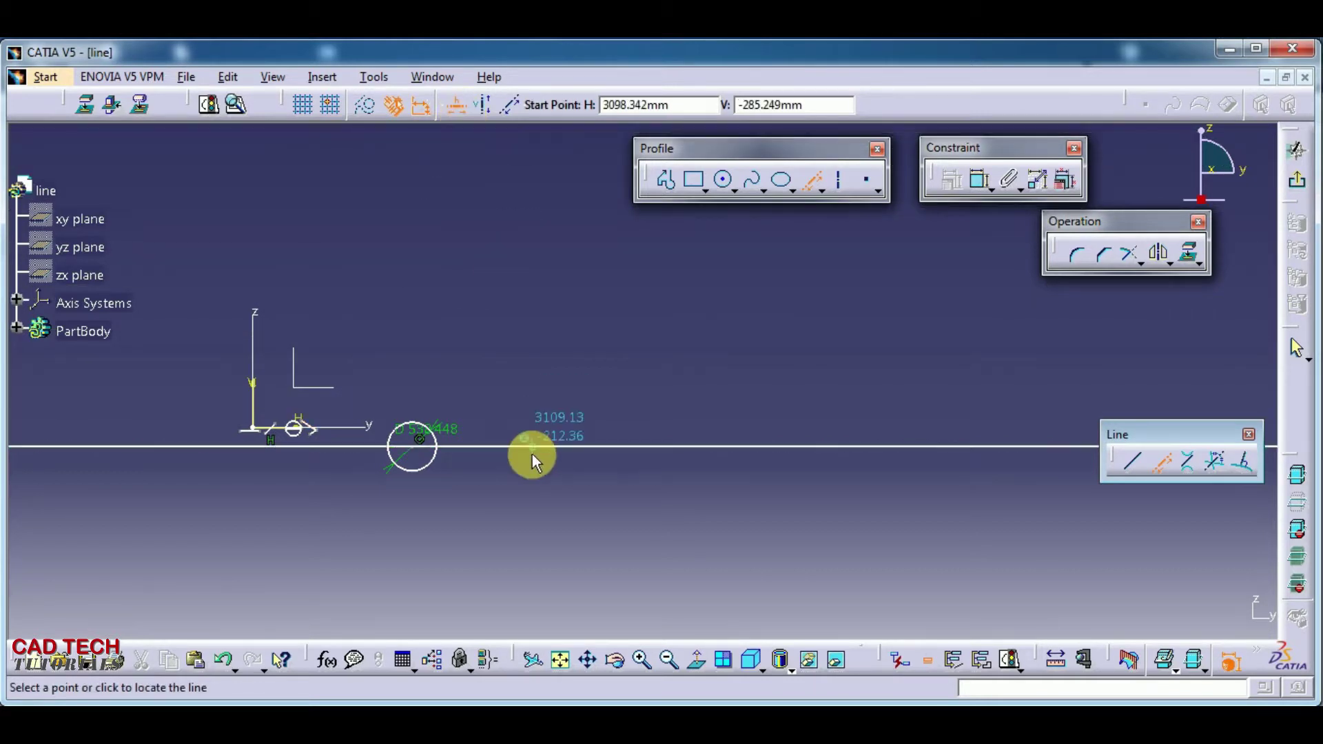
click(483, 105)
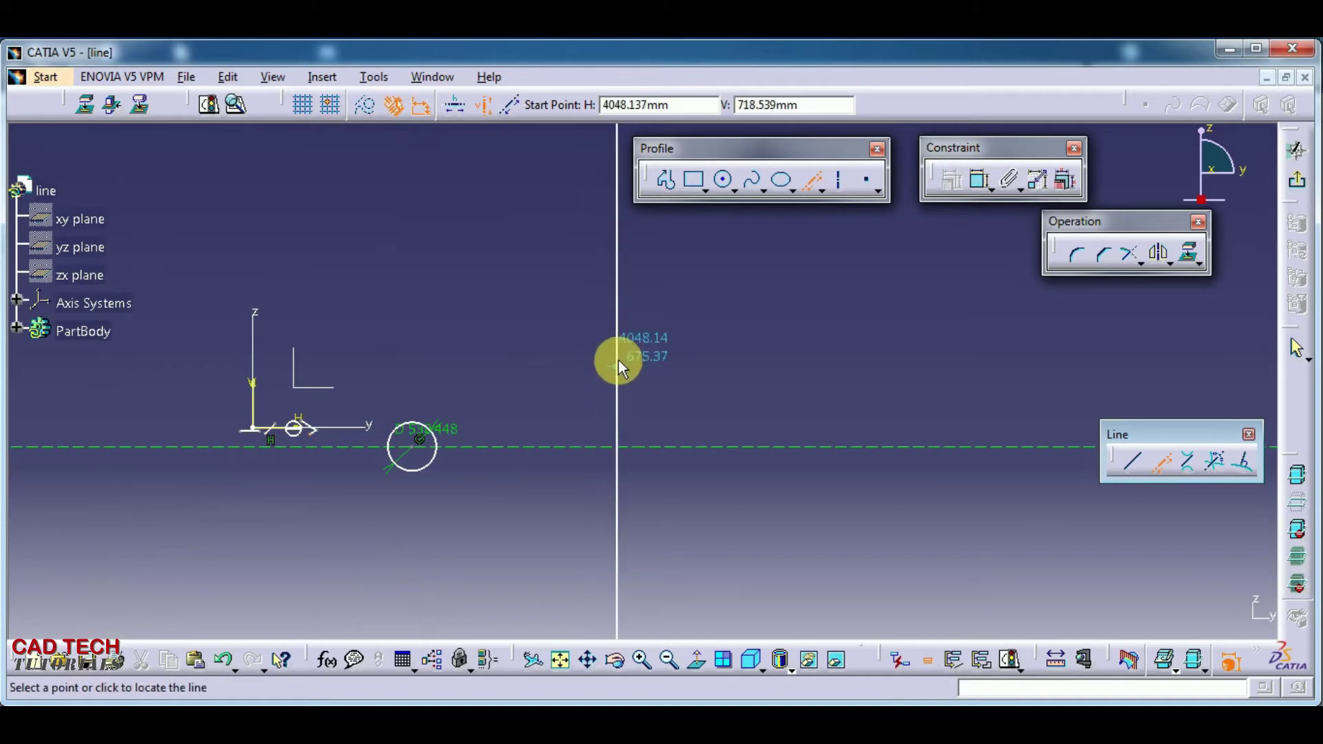
click(622, 315)
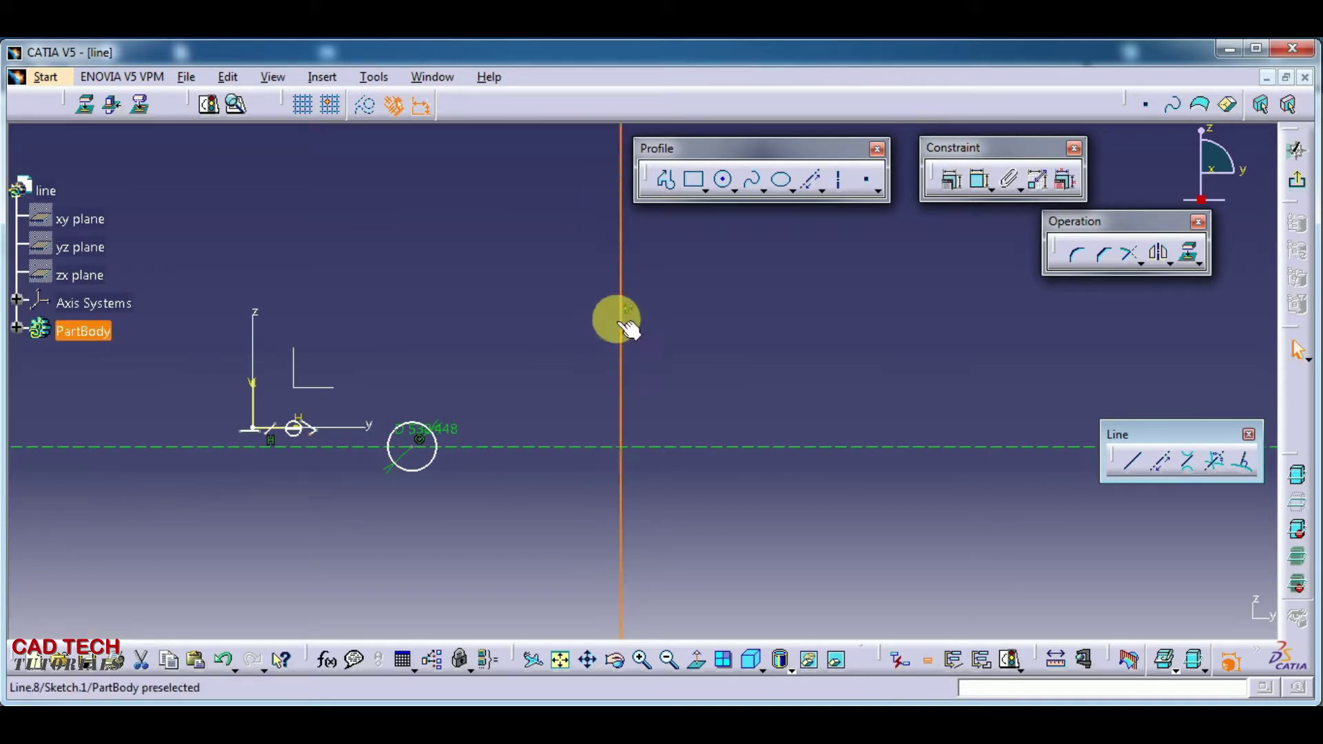
middle_drag(752, 347, 490, 361)
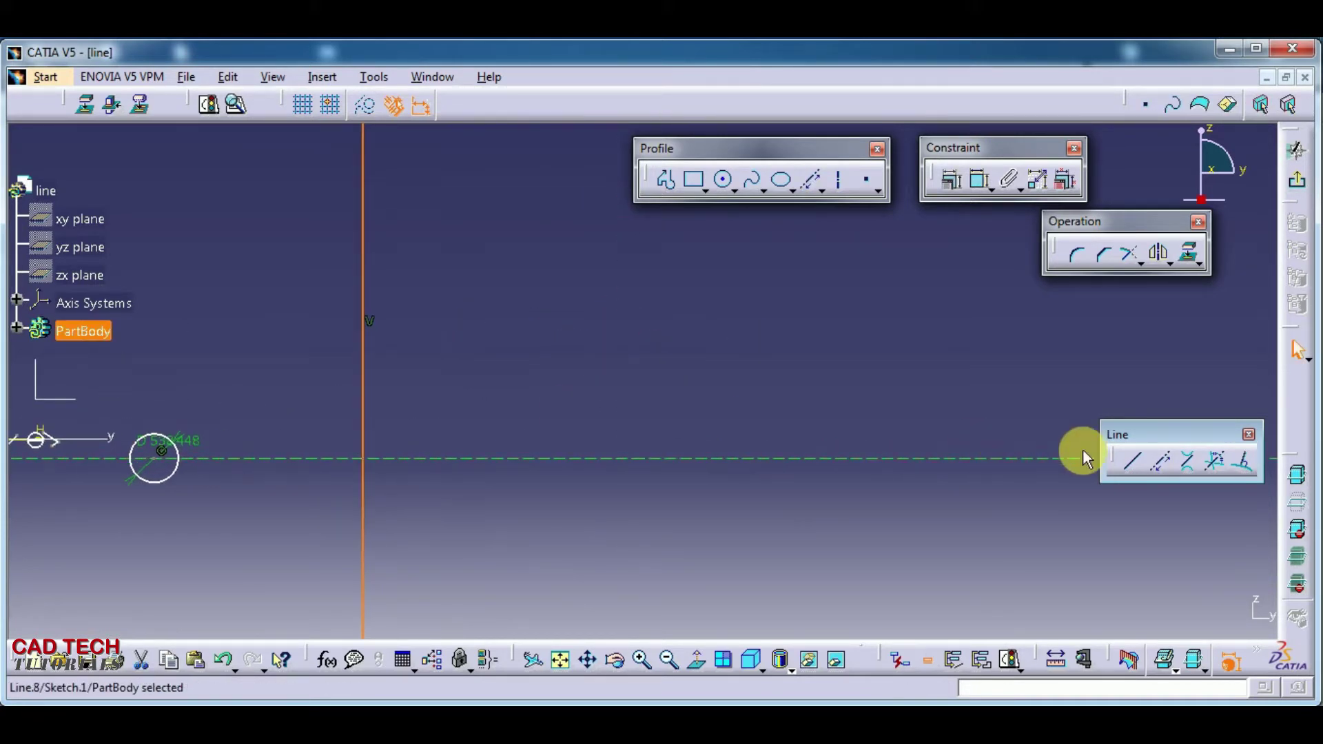
- Draw a second vertical infinite line to the right of the first and a horizontal infinite line above the dashed construction line
click(1158, 462)
click(465, 336)
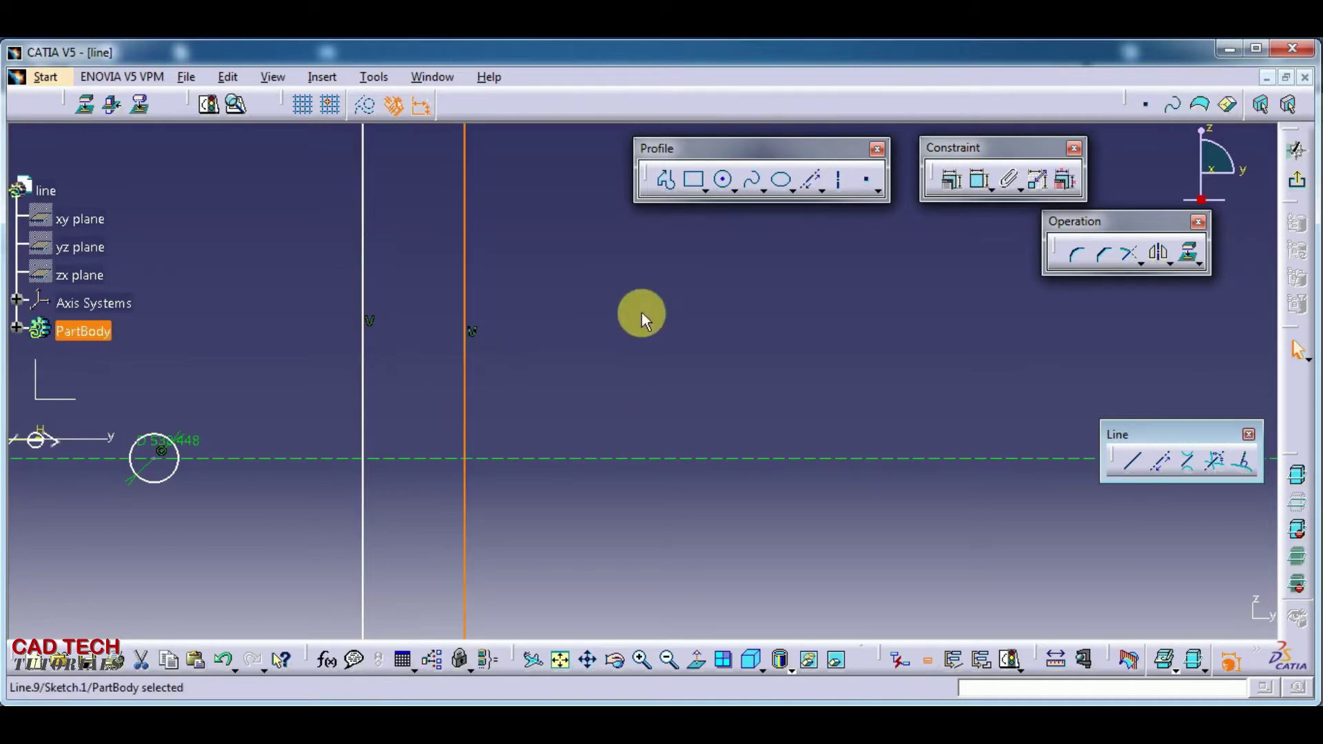
click(1172, 463)
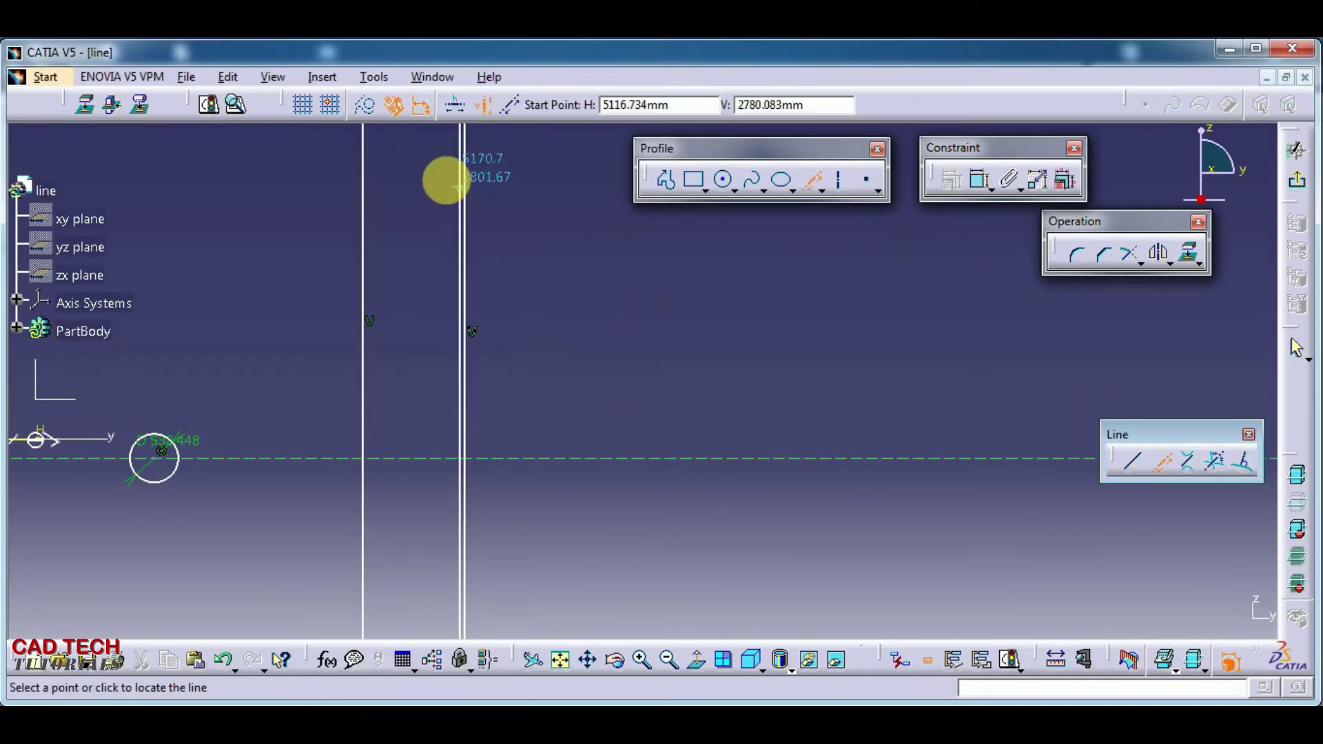
click(455, 110)
click(506, 373)
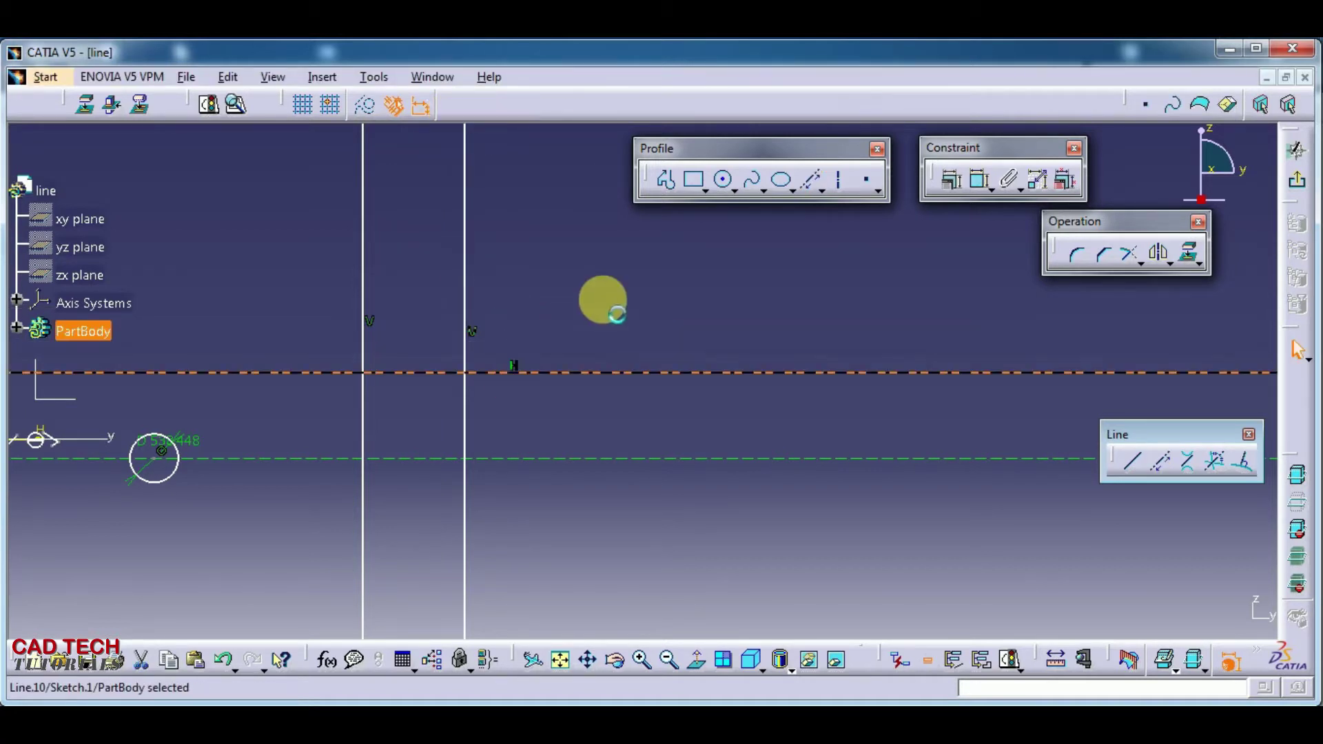
click(609, 295)
drag(532, 298, 315, 407)
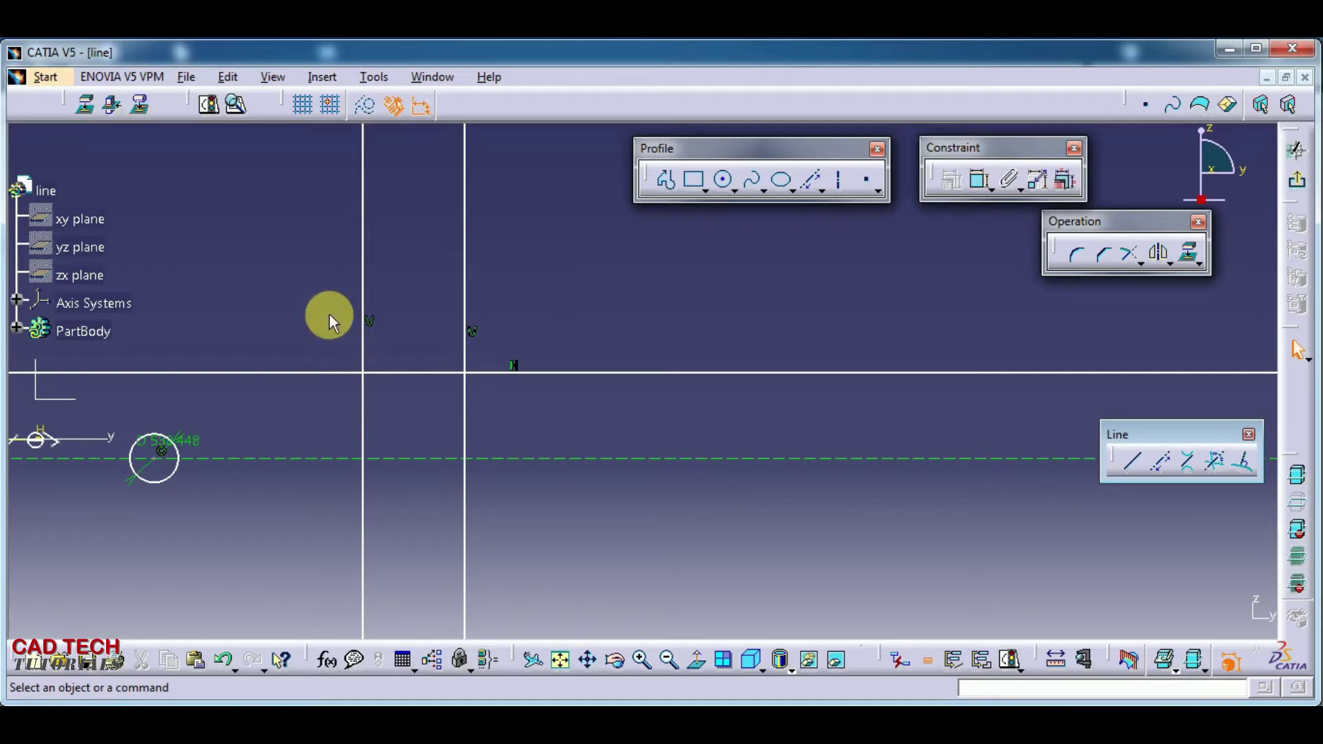
middle_click(581, 332)
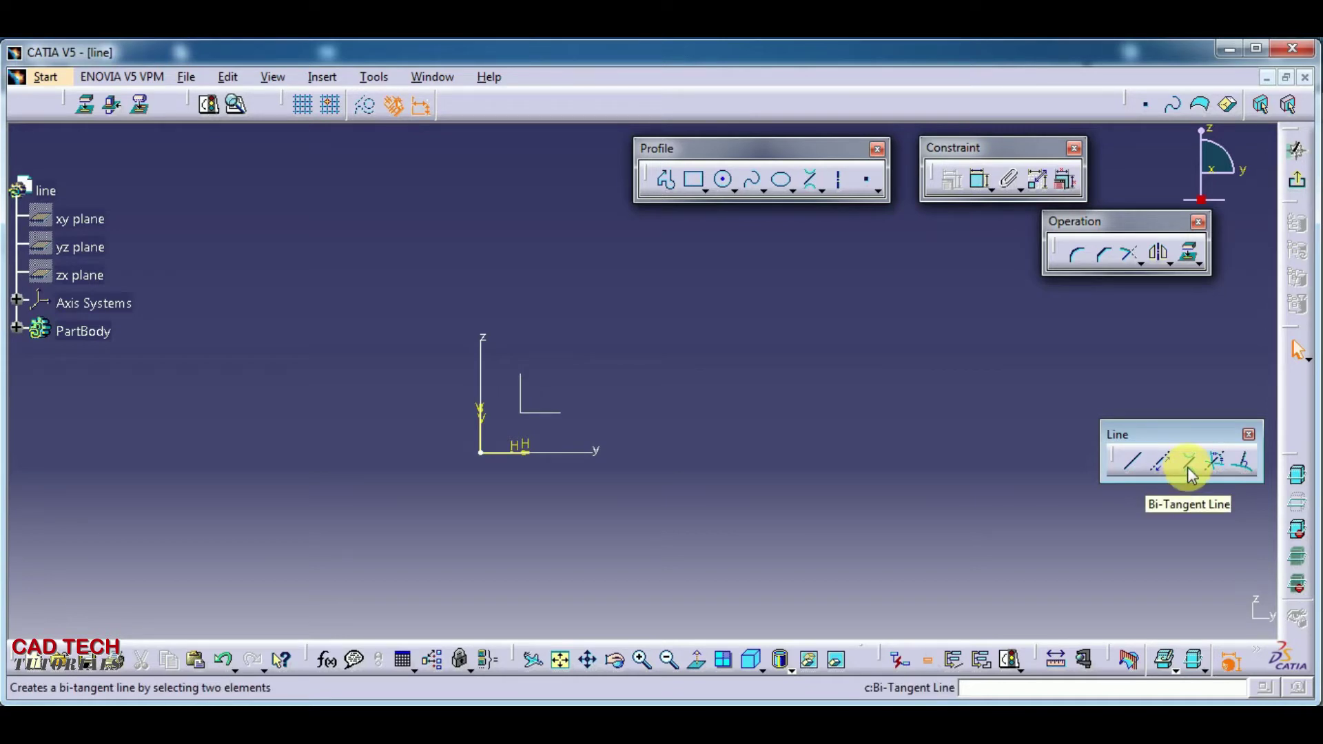
- Draw a circle to the upper right of the sketch origin and a larger circle farther right and lower, leaving a gap between them
mouse_move(924, 419)
middle_down()
mouse_move(733, 423)
mouse_move(674, 455)
middle_up()
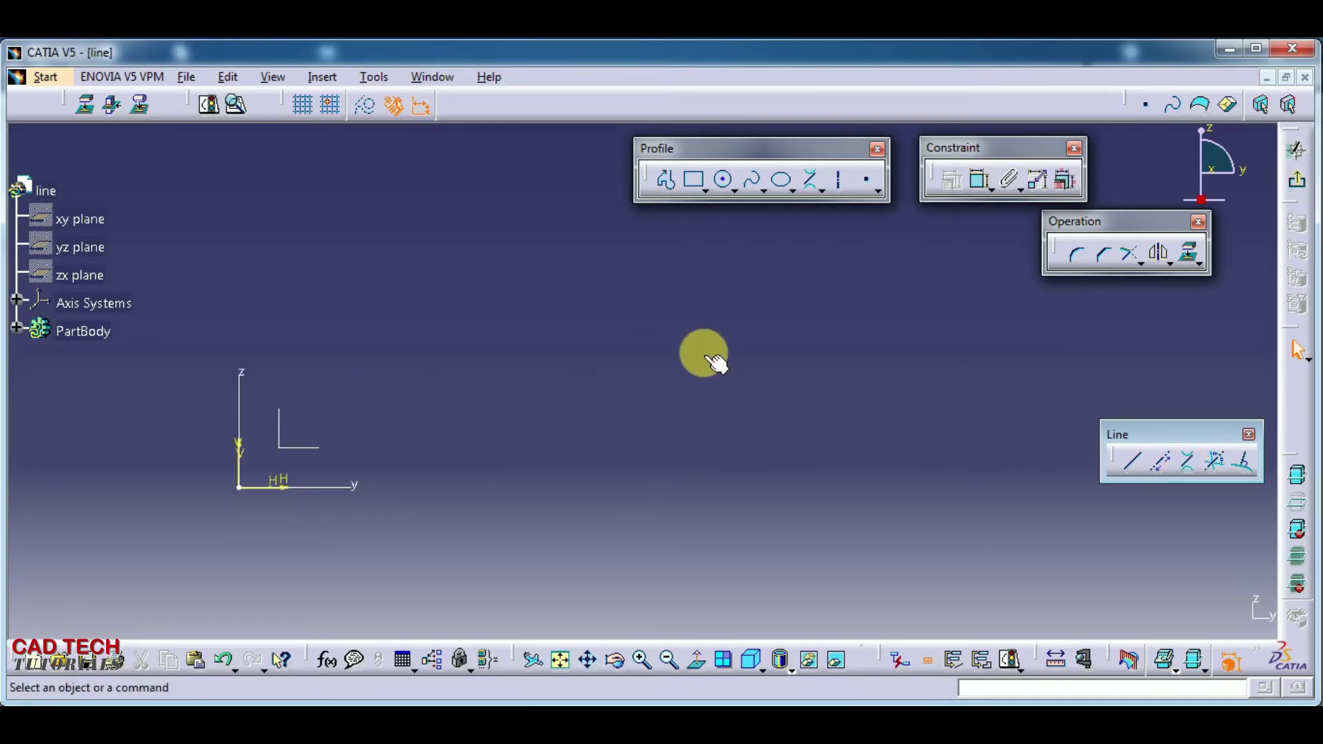
click(723, 179)
click(473, 382)
click(508, 296)
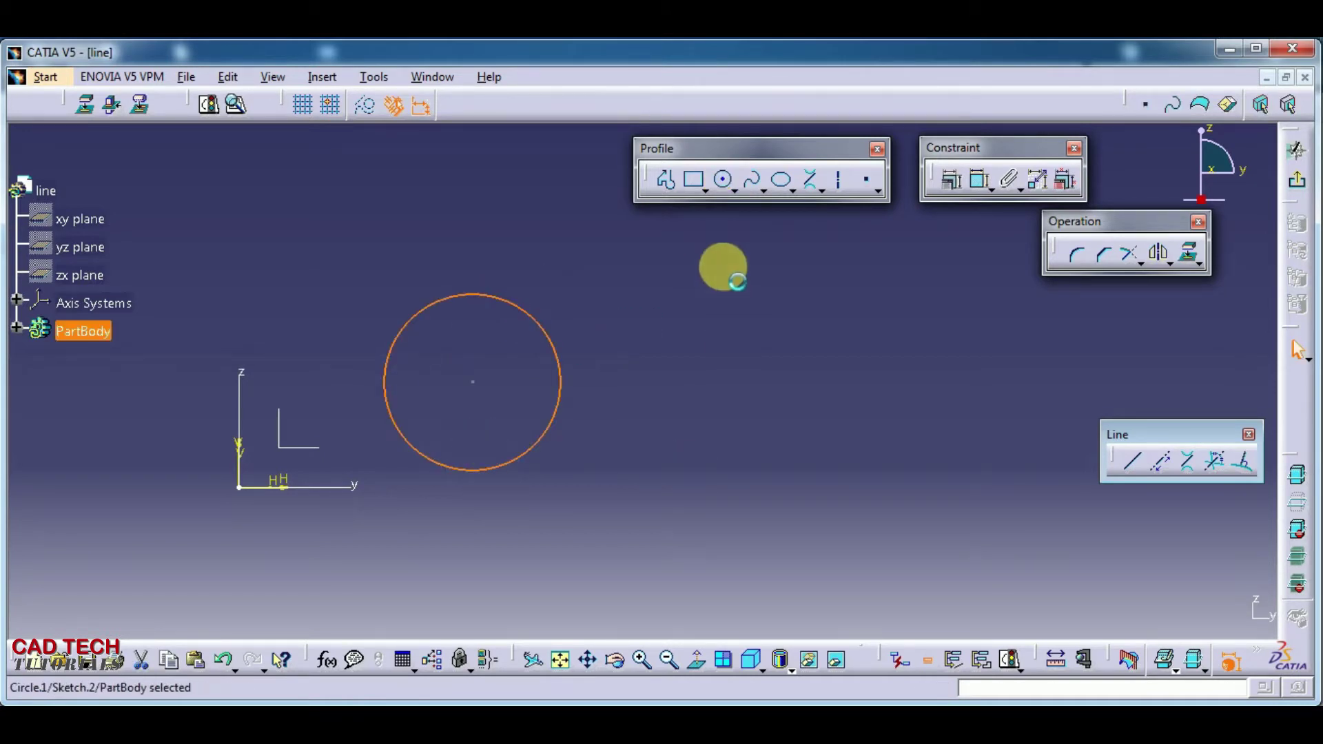
click(723, 179)
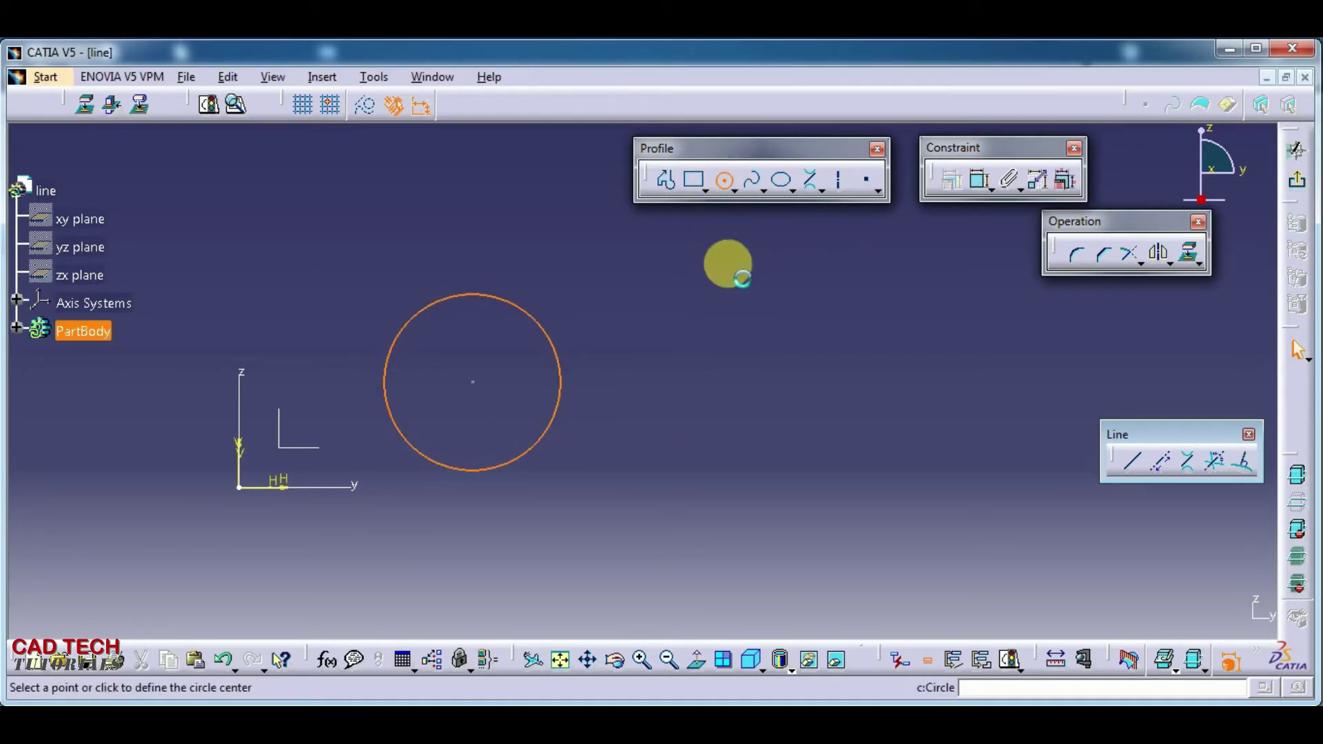
click(834, 475)
click(874, 364)
middle_drag(961, 385, 854, 320)
click(862, 321)
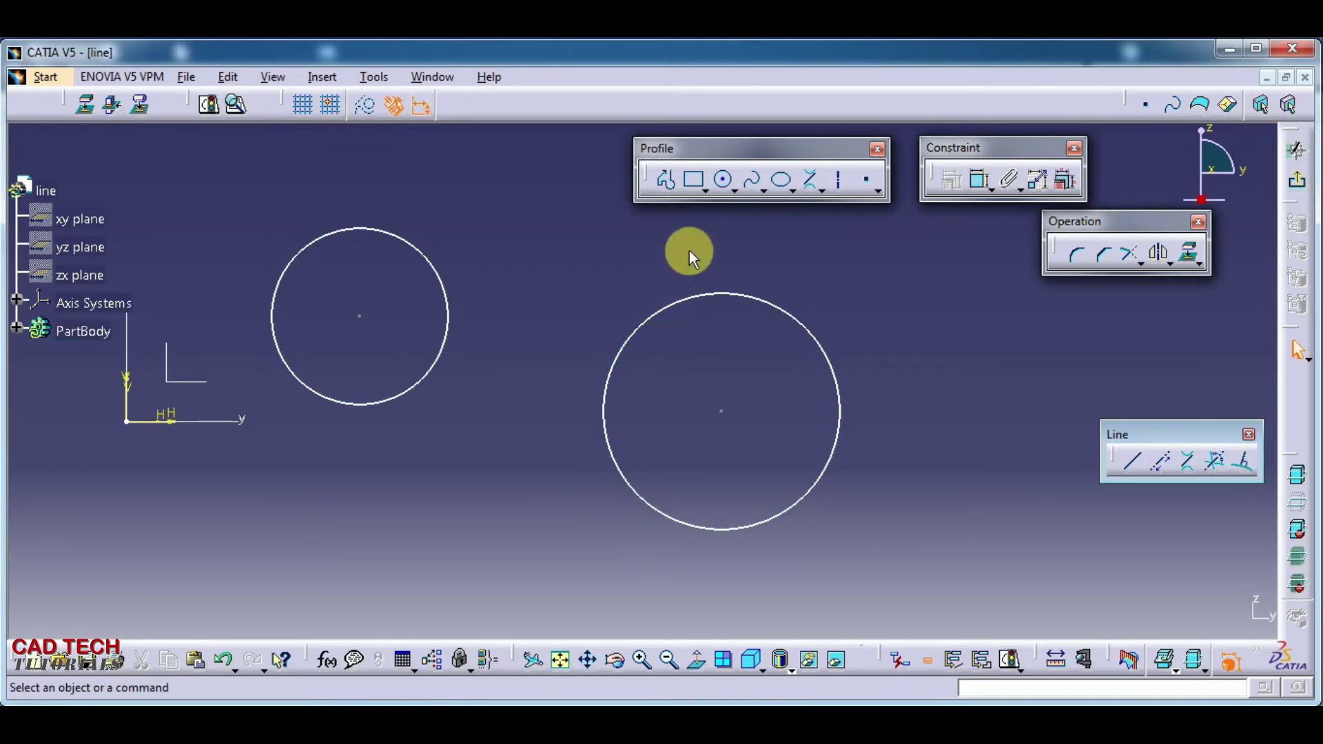
- Draw two plain lines joining the circles: one across their upper edges, one from the small circle's left side to the large circle's lower right
click(1133, 461)
click(405, 230)
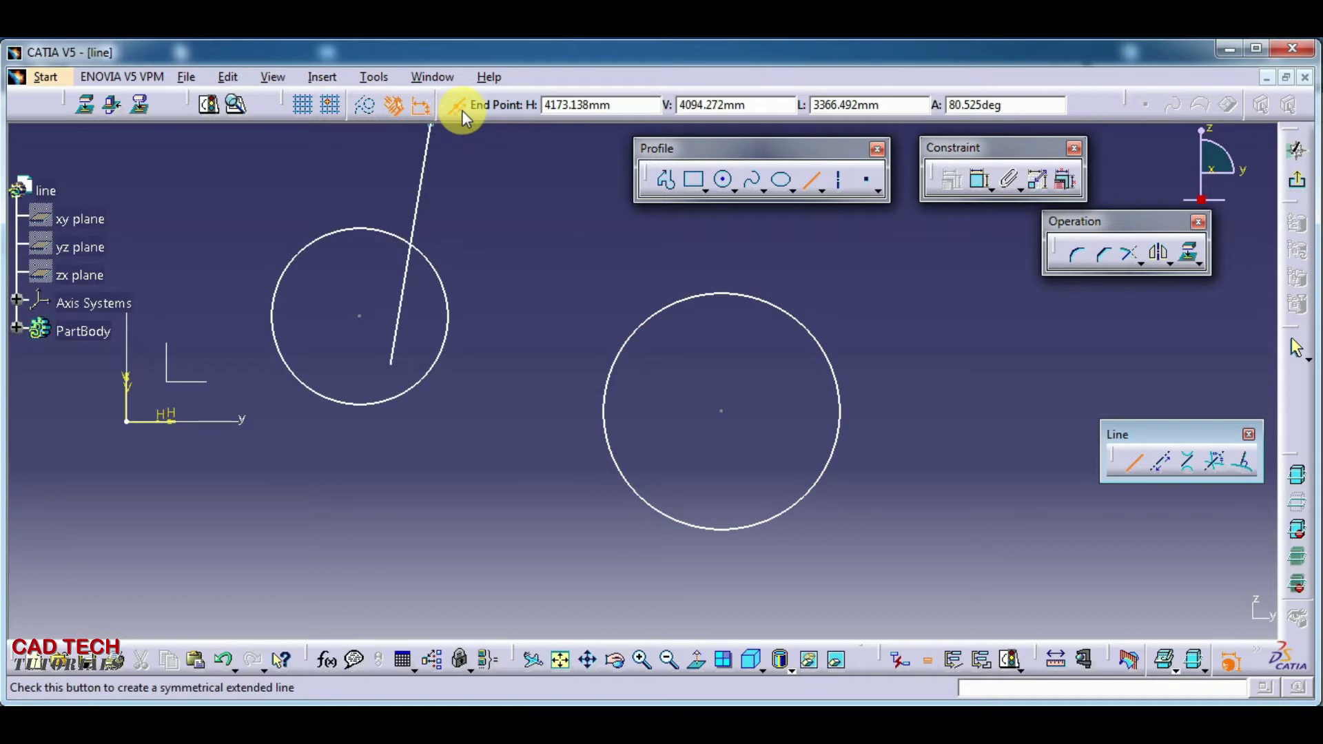
click(729, 292)
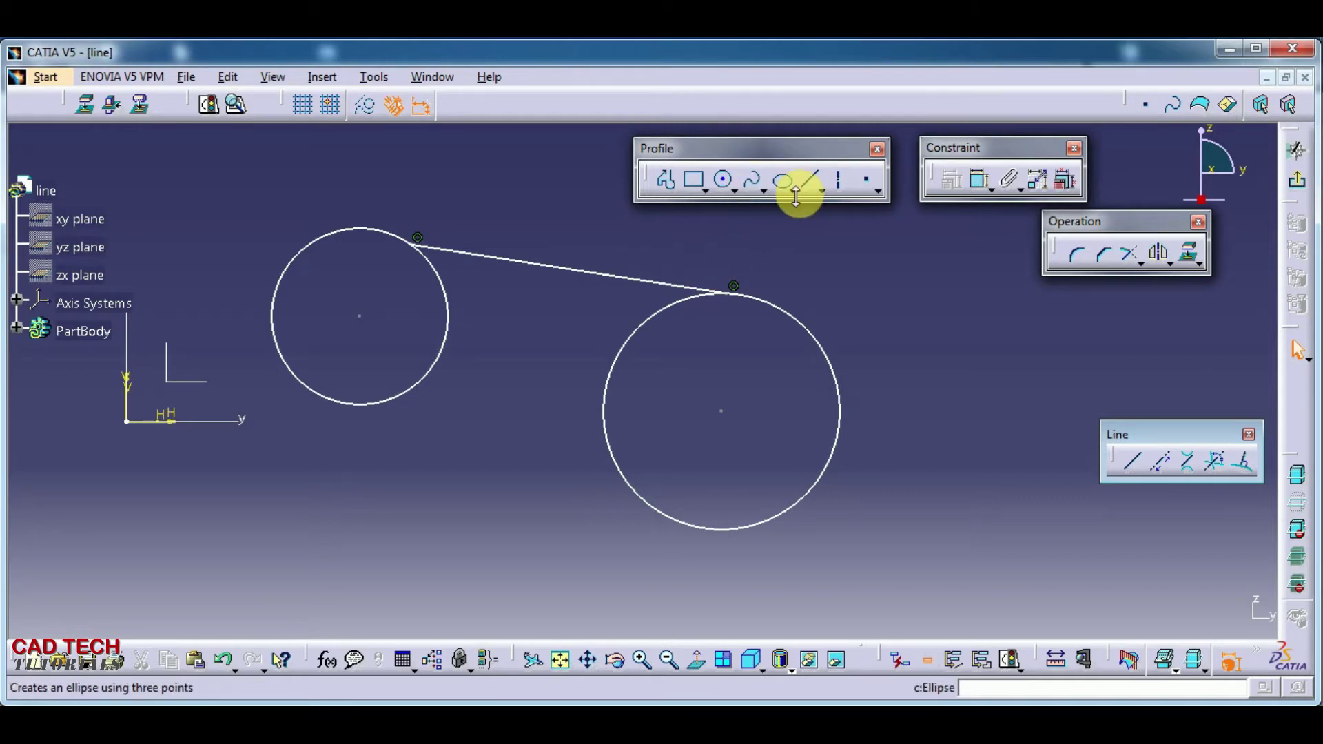
click(810, 180)
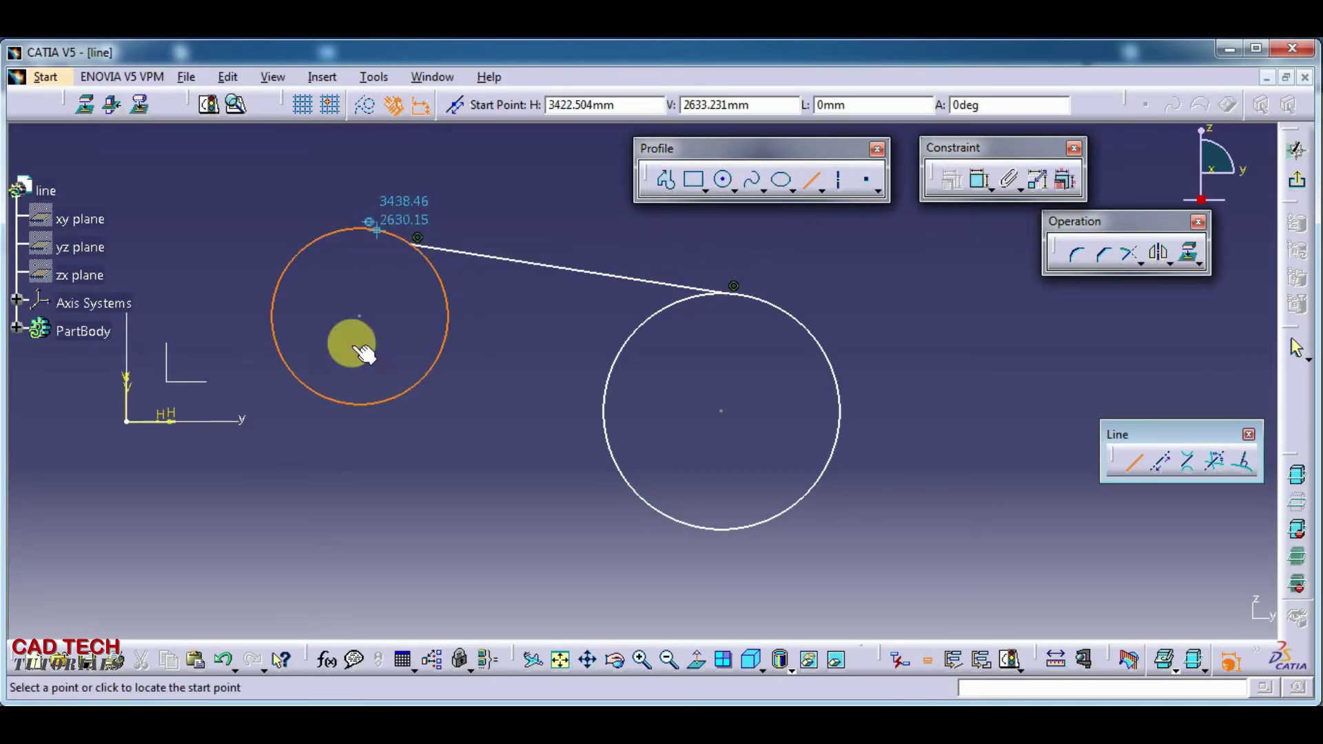
click(277, 339)
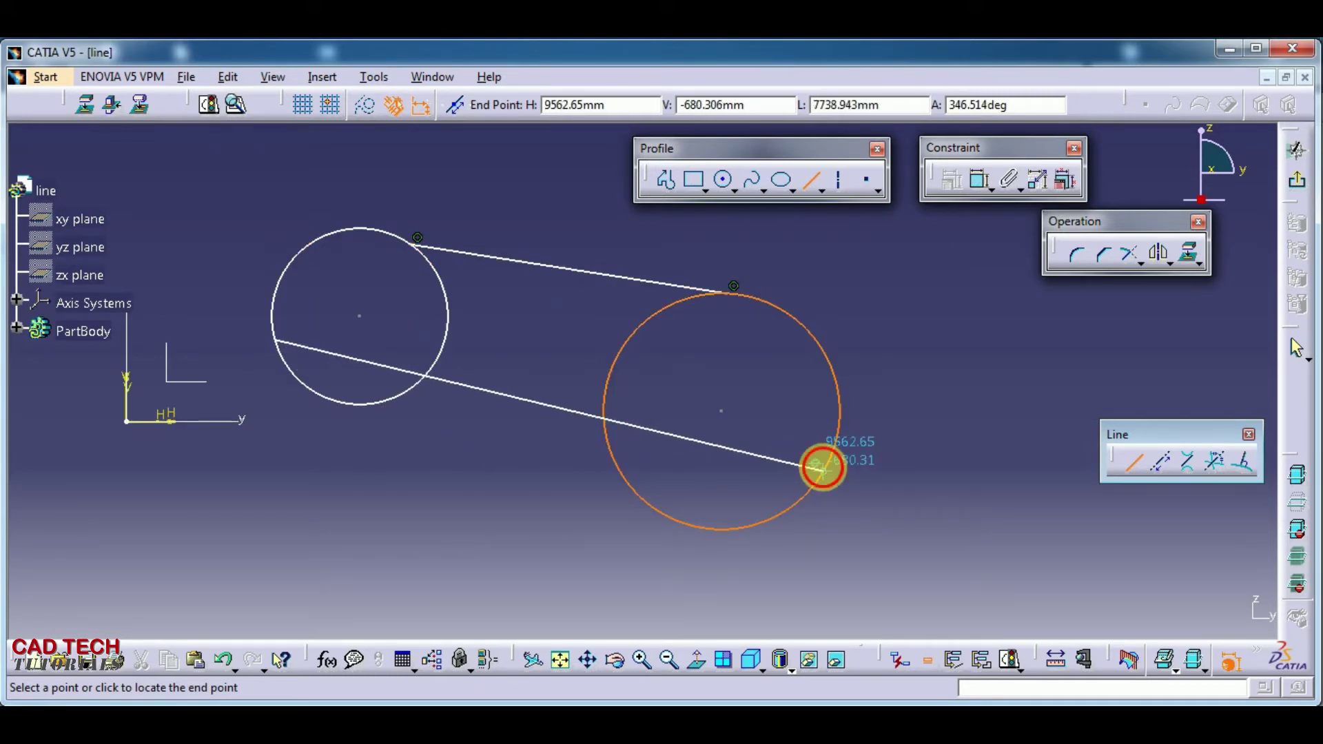
click(830, 465)
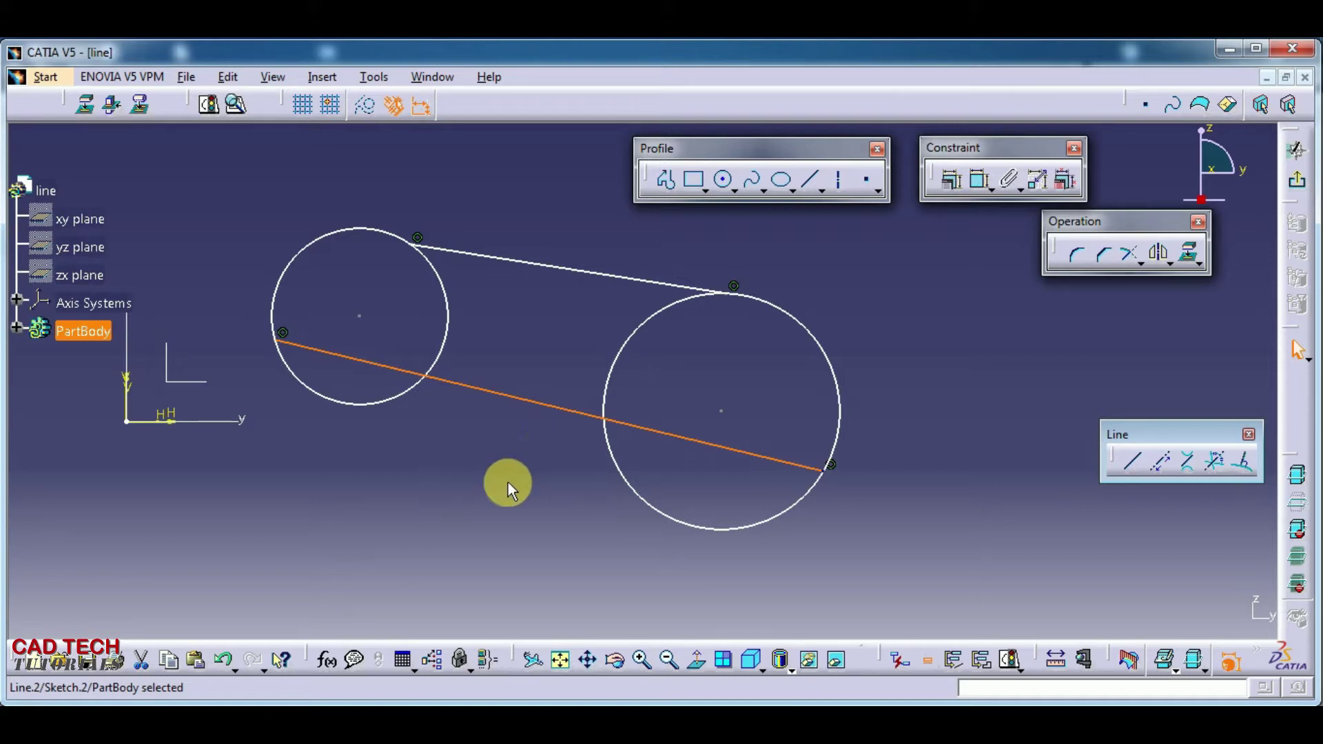
- Draw a bi-tangent line along the undersides of both circles and pull it downward to test the tangency
click(1190, 464)
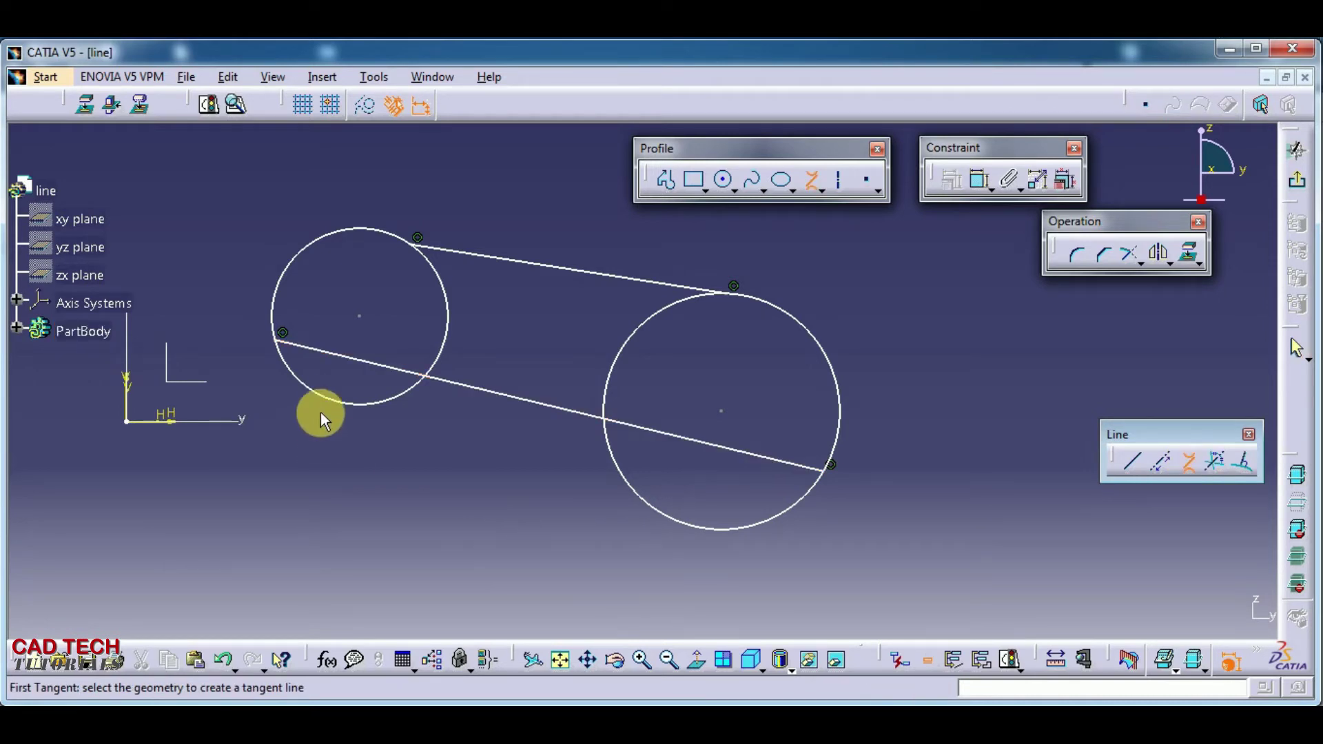
click(317, 394)
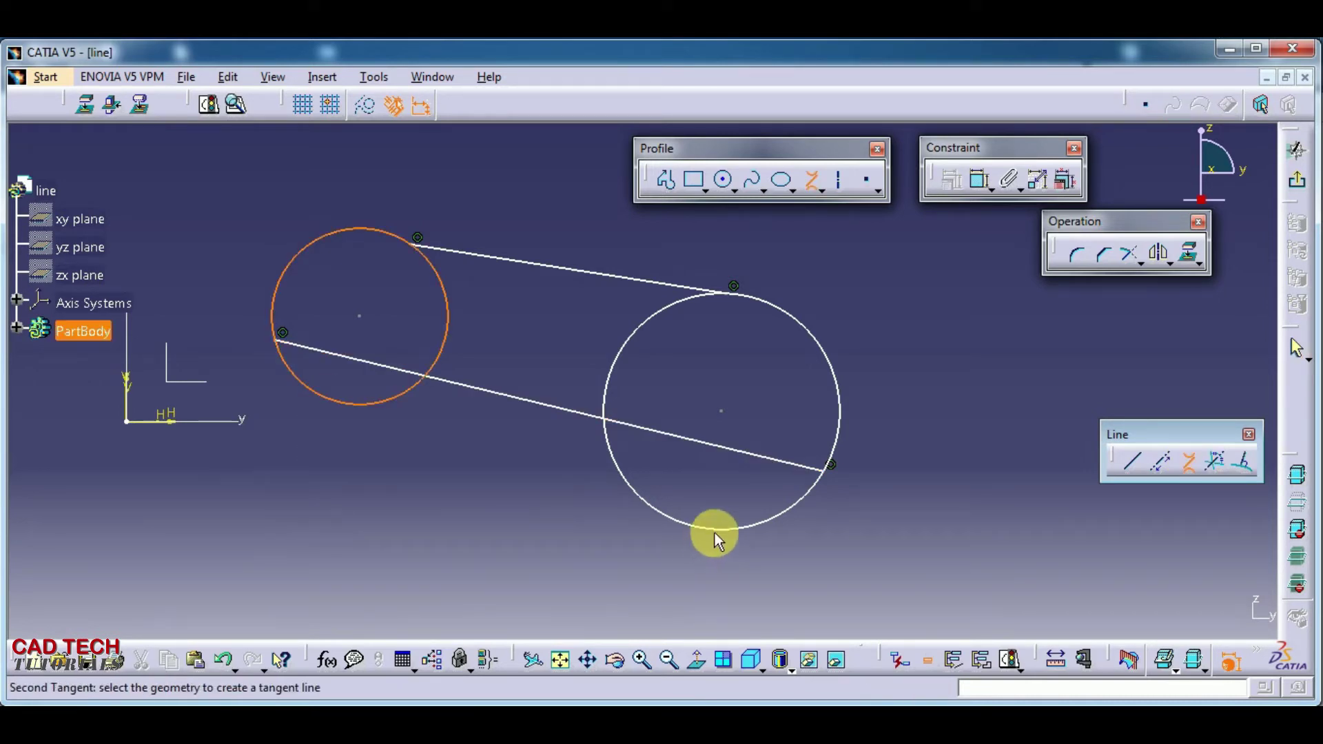
click(715, 532)
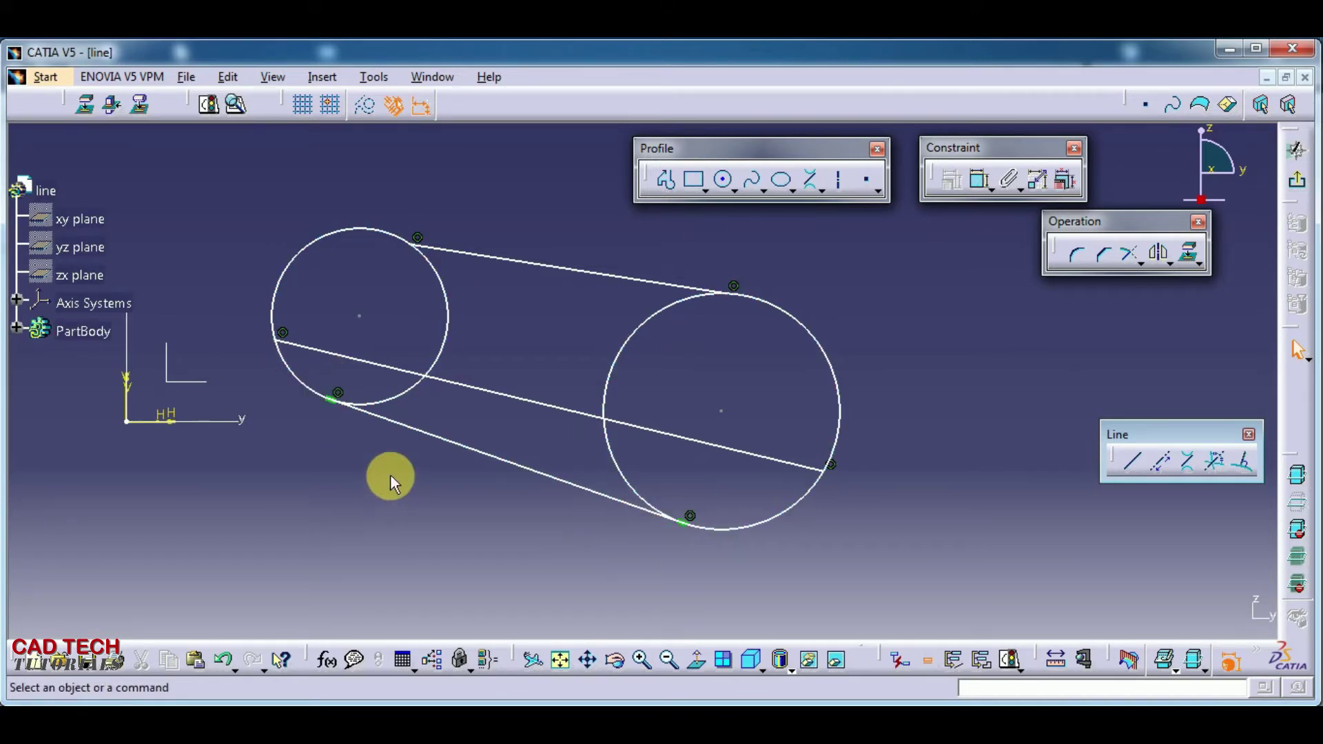
drag(437, 434, 433, 525)
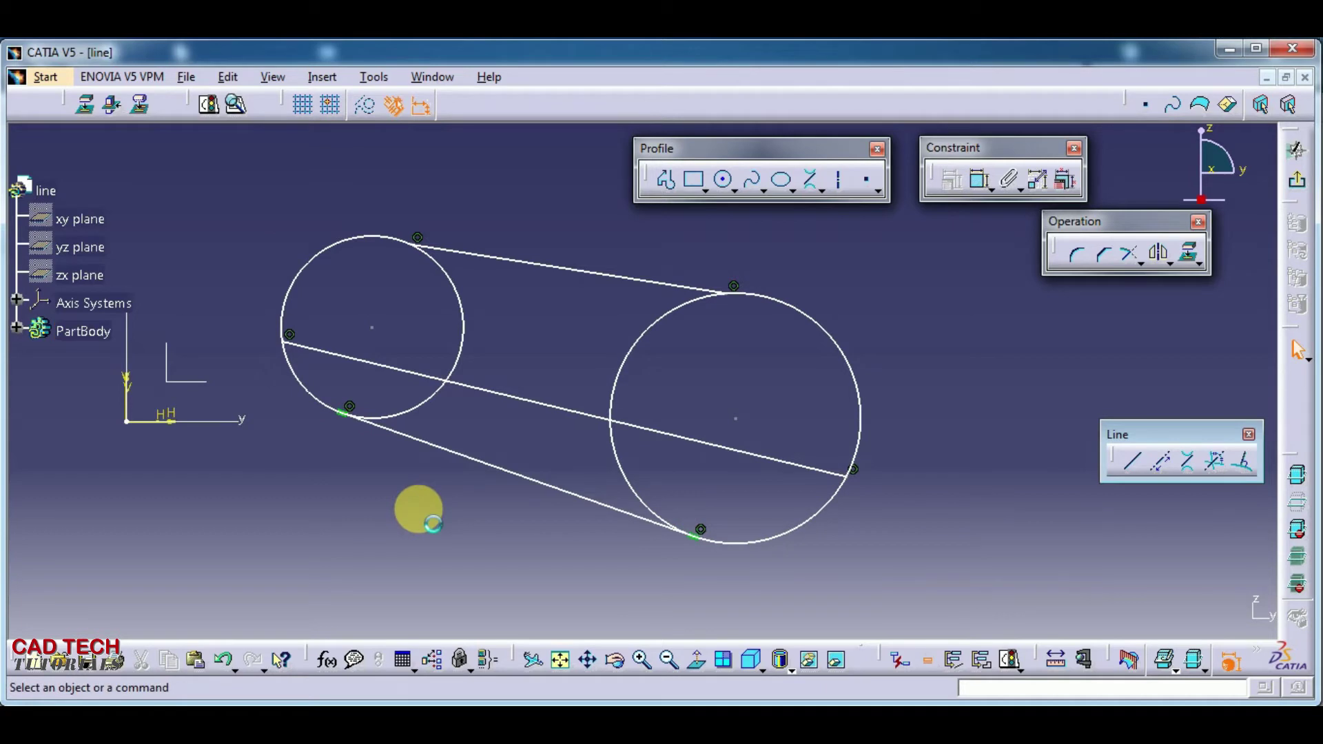
- Delete all three lines joining the two circles, keeping only the circles
click(503, 393)
key(Delete)
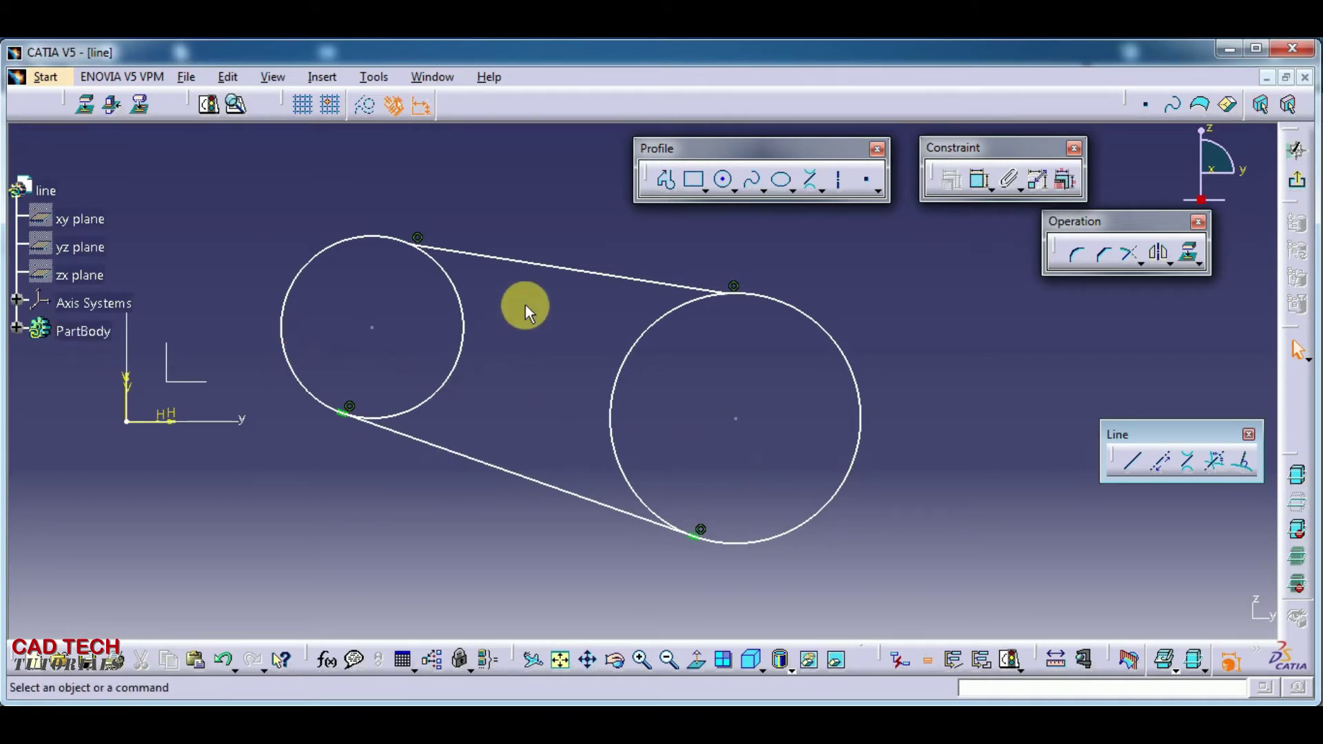
click(546, 262)
click(544, 329)
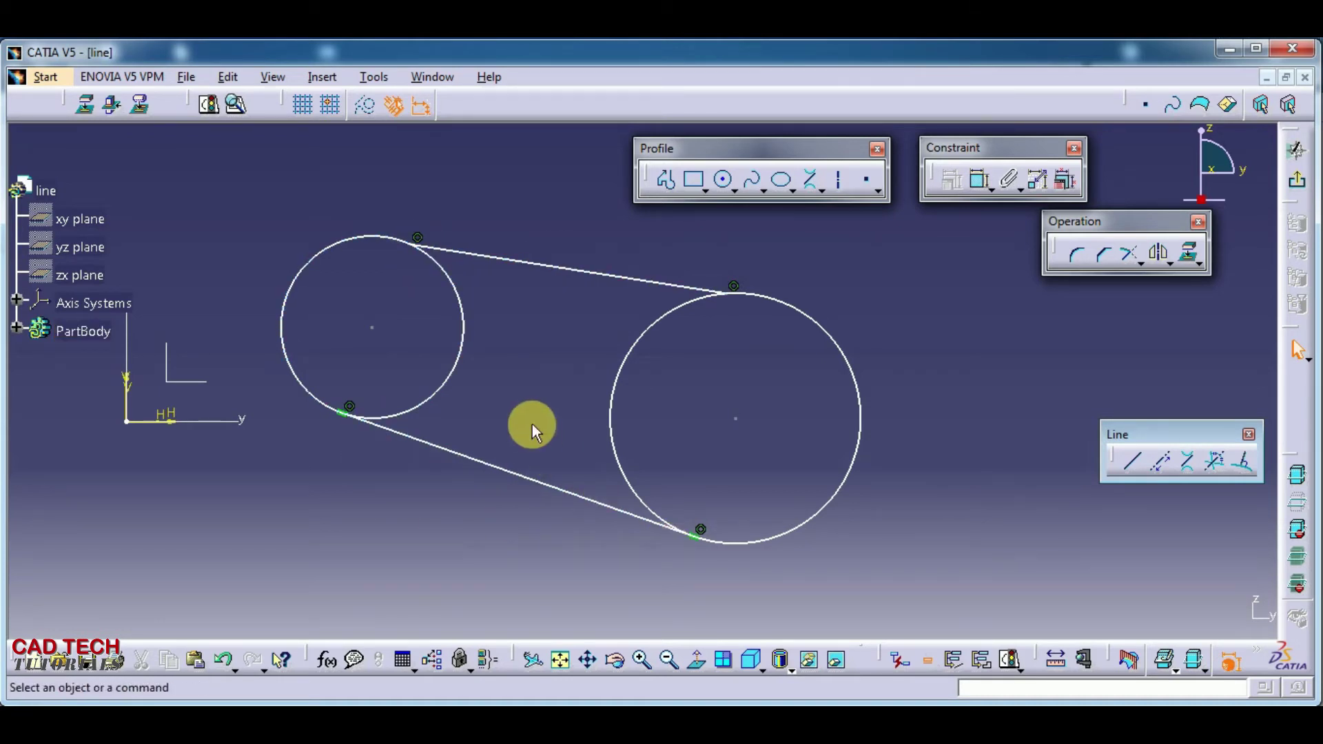
click(564, 267)
key(Delete)
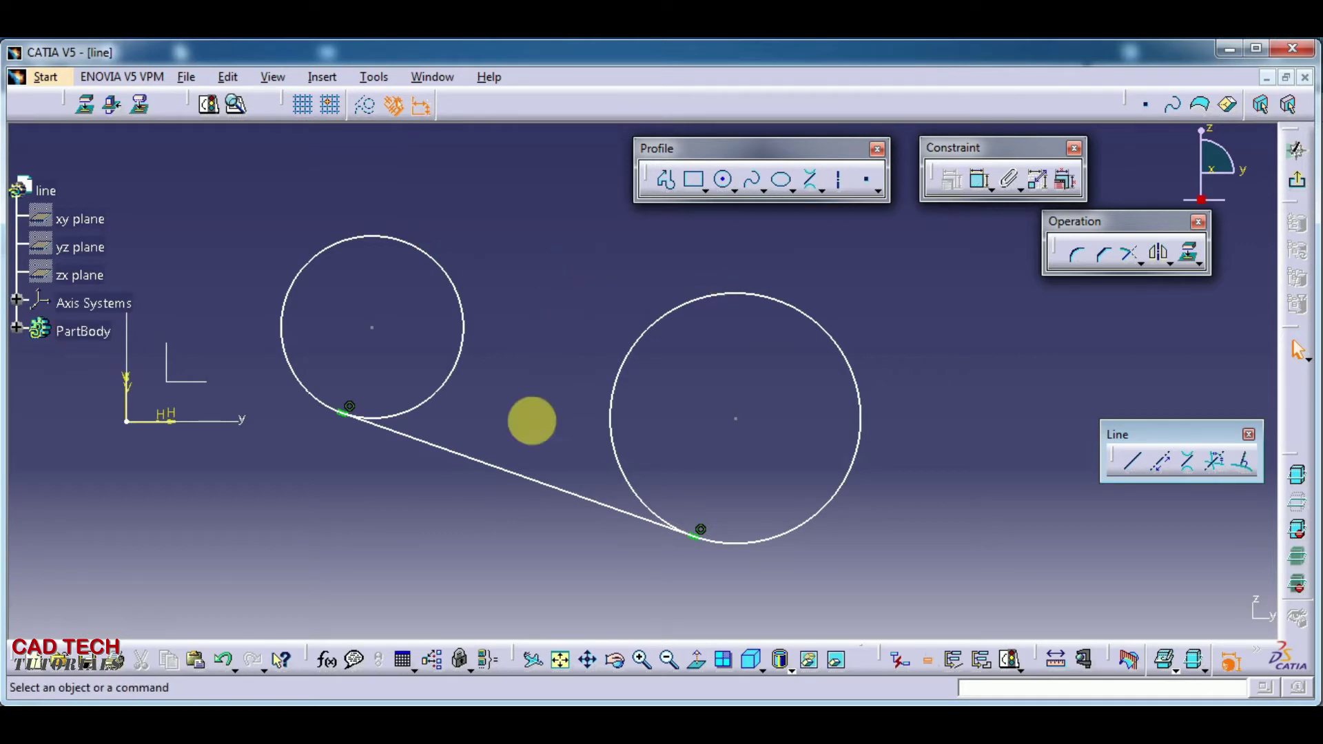
click(522, 480)
key(Delete)
- Draw two crossing bi-tangent lines between the circles, each running from the upper side of one circle to the lower side of the other
click(1193, 463)
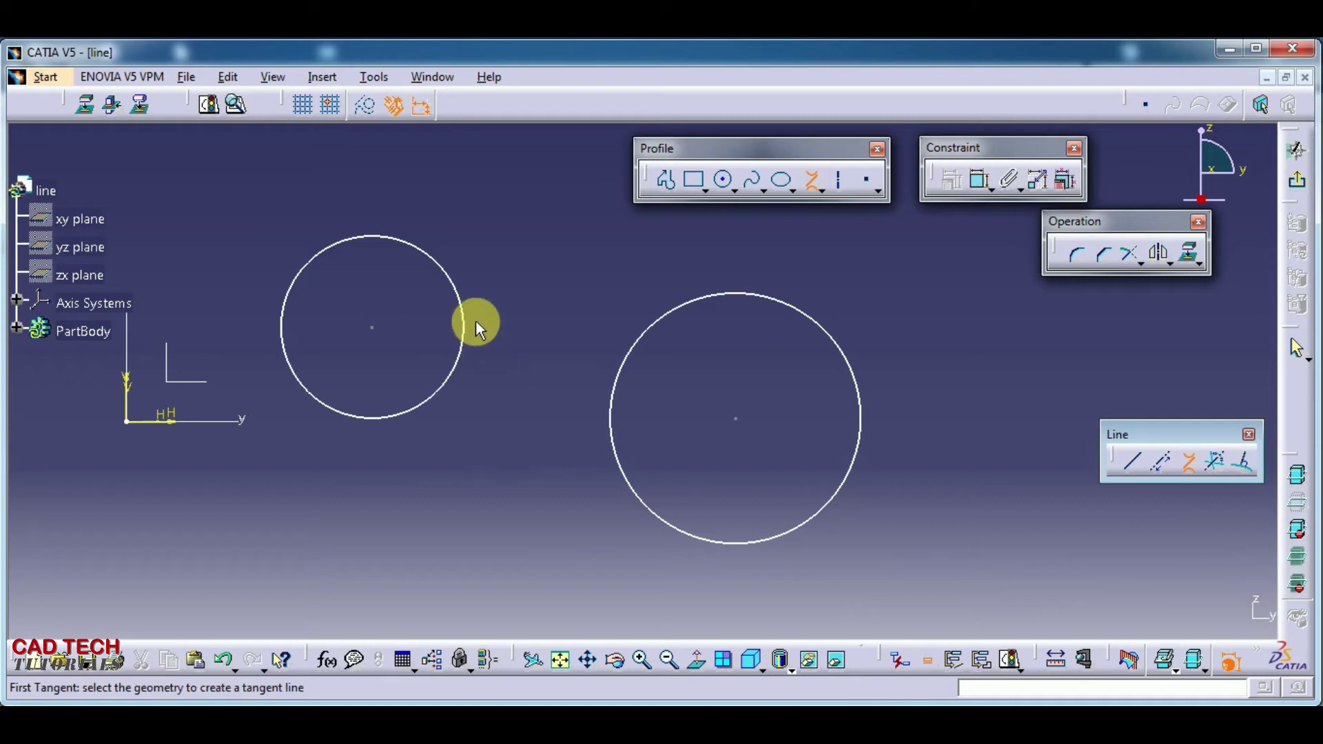
click(408, 244)
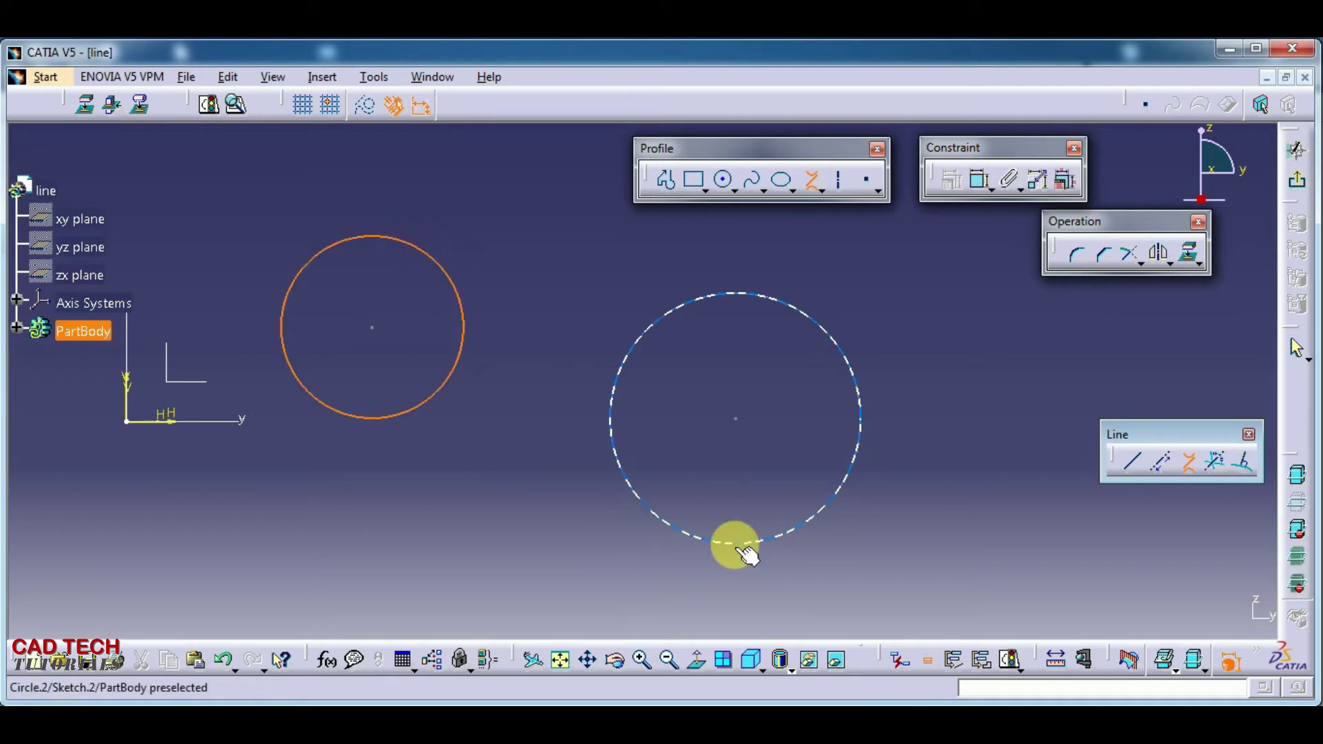
click(792, 311)
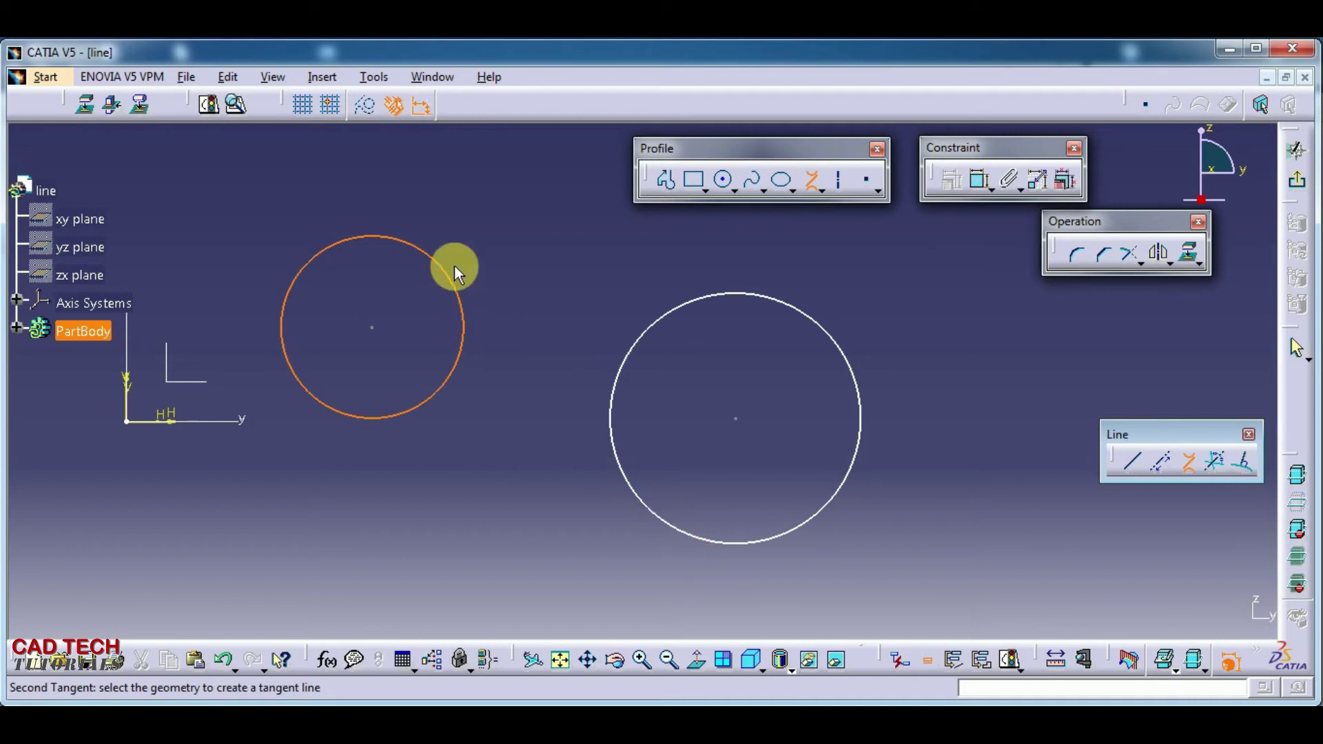
click(702, 540)
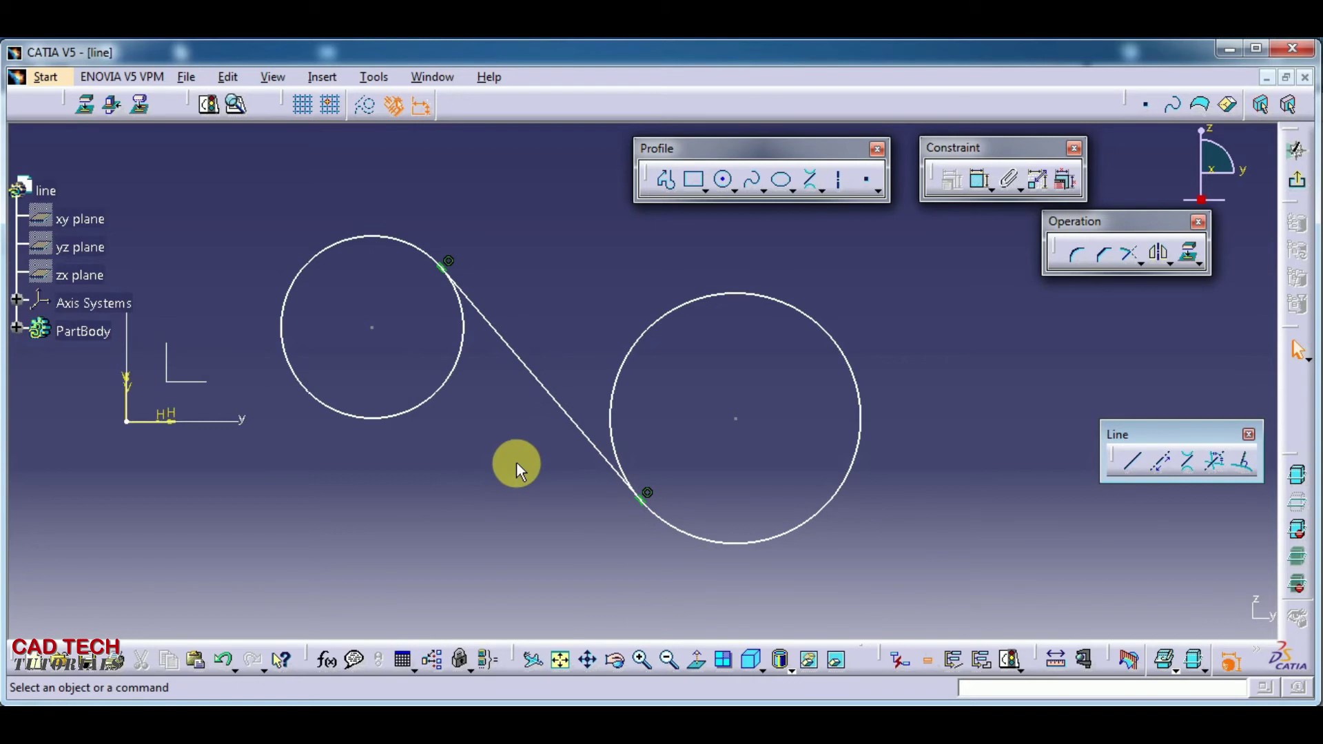
click(812, 179)
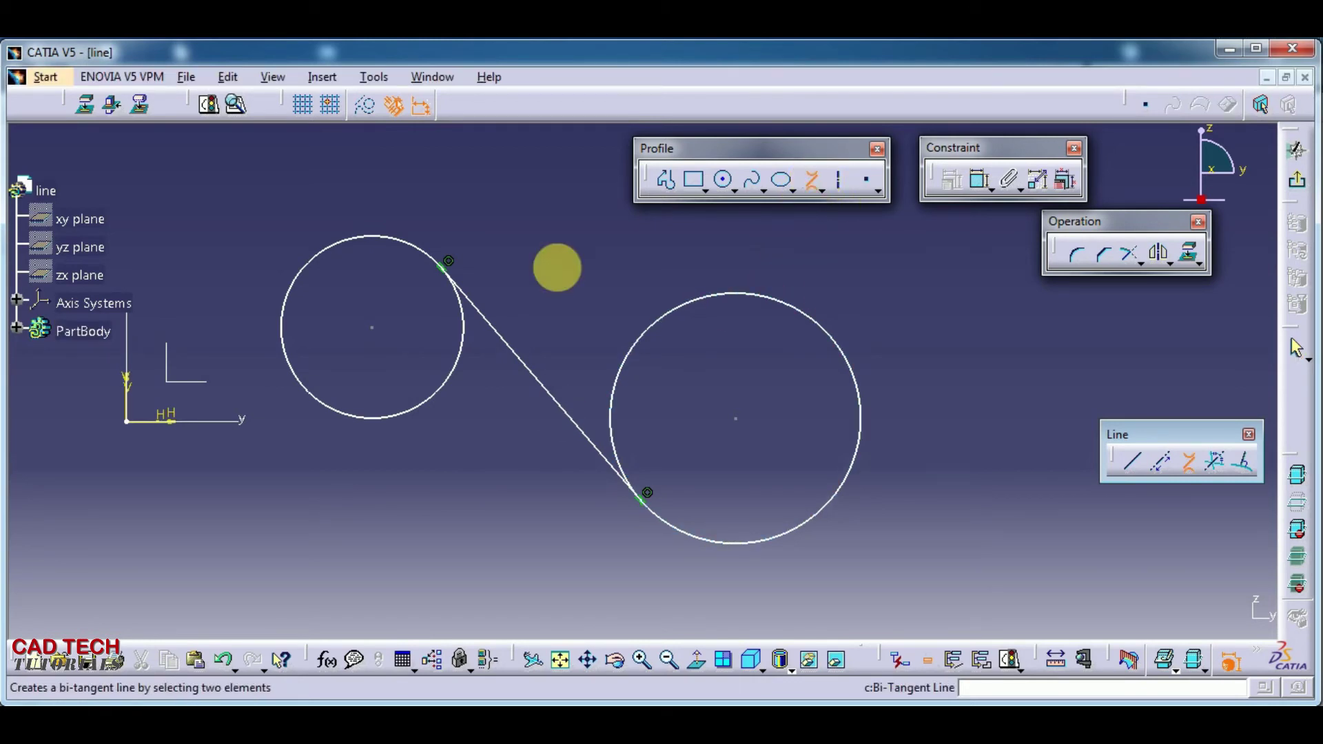
click(383, 420)
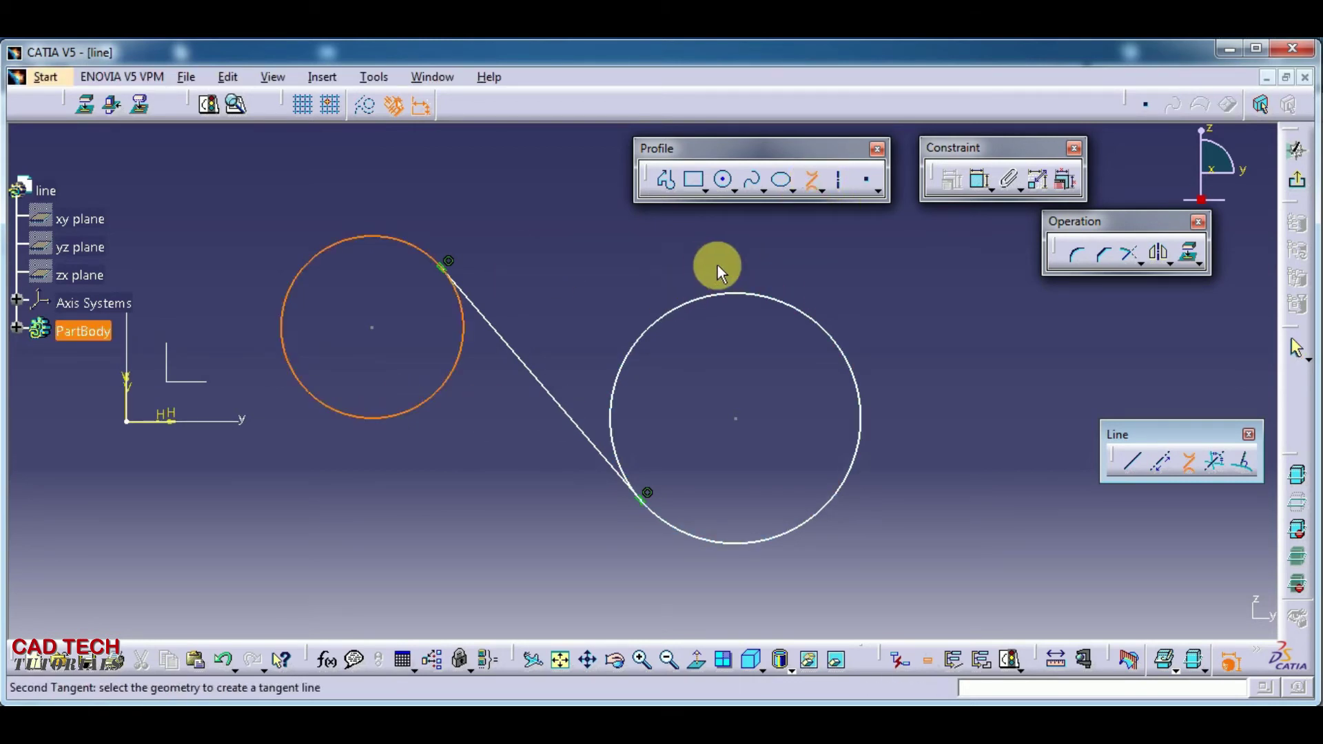
click(736, 295)
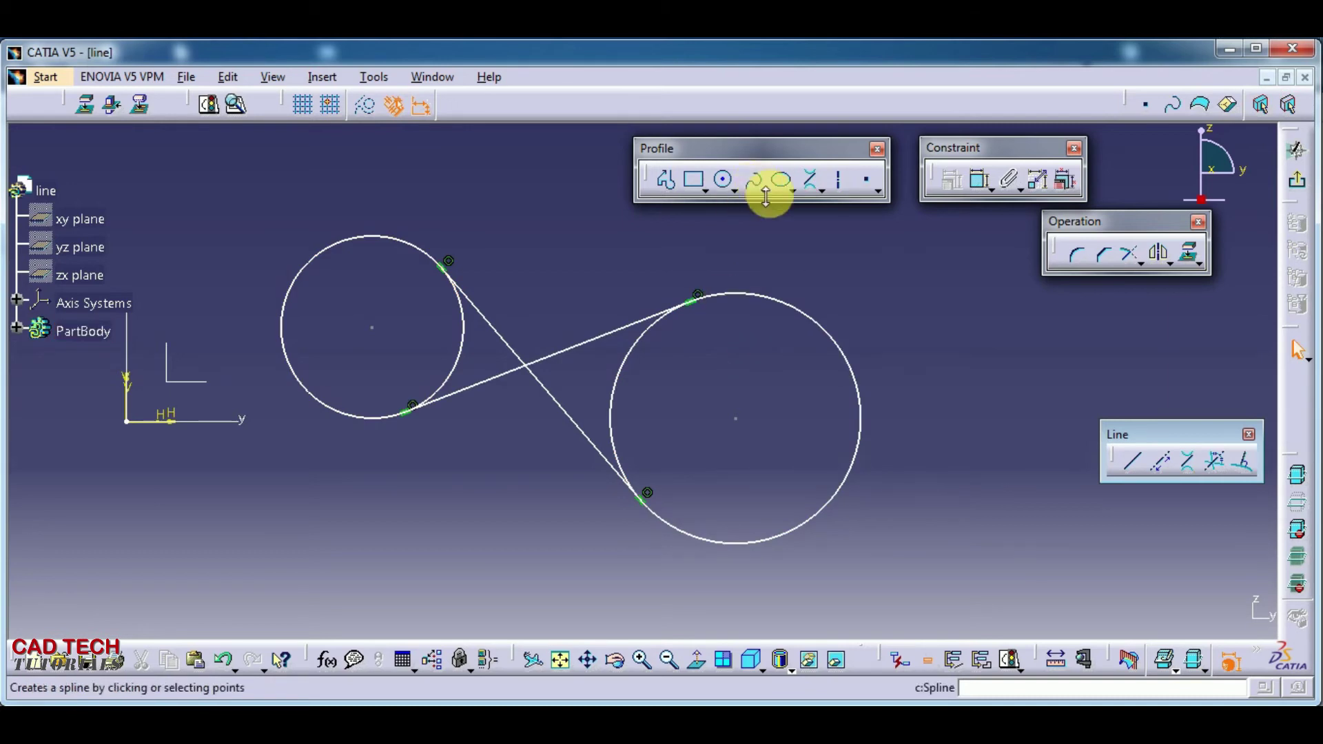
- Draw the two outer bi-tangent lines, one along the undersides and one along the upper sides of both circles
click(812, 179)
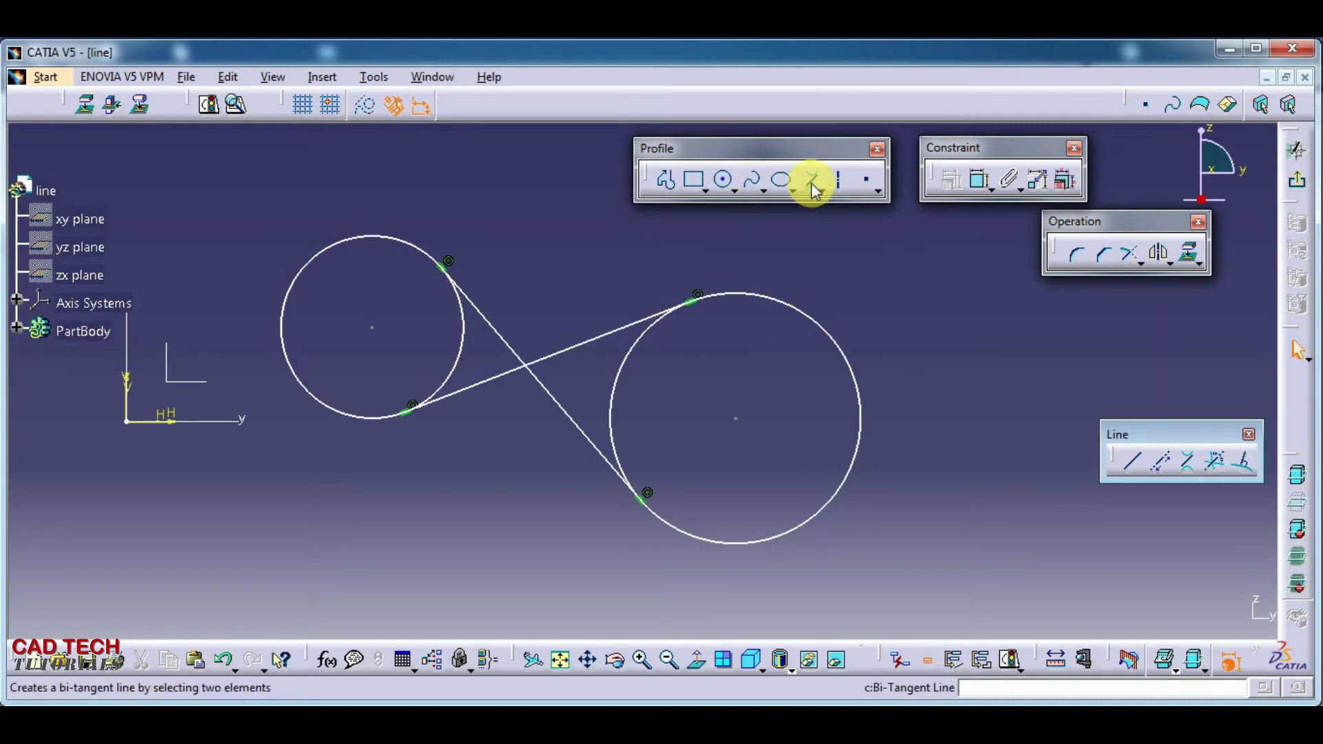
click(348, 417)
click(750, 551)
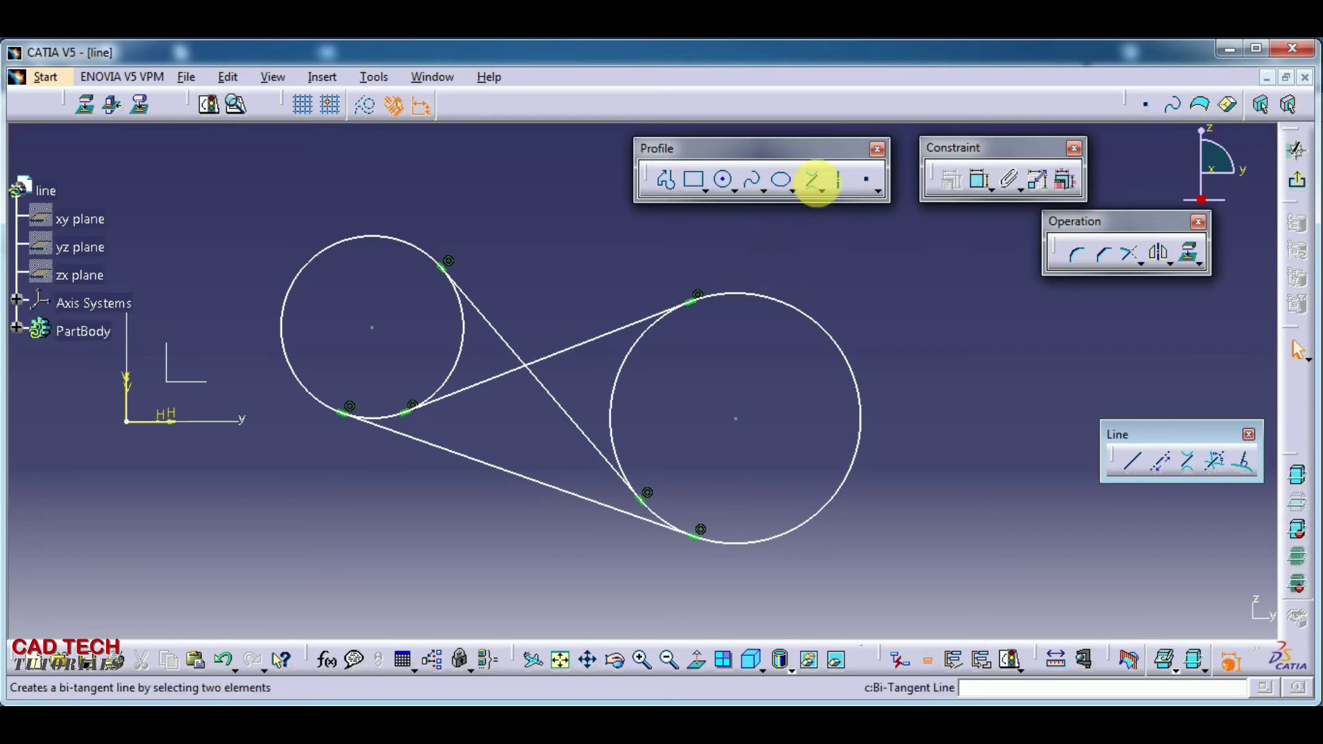
click(812, 183)
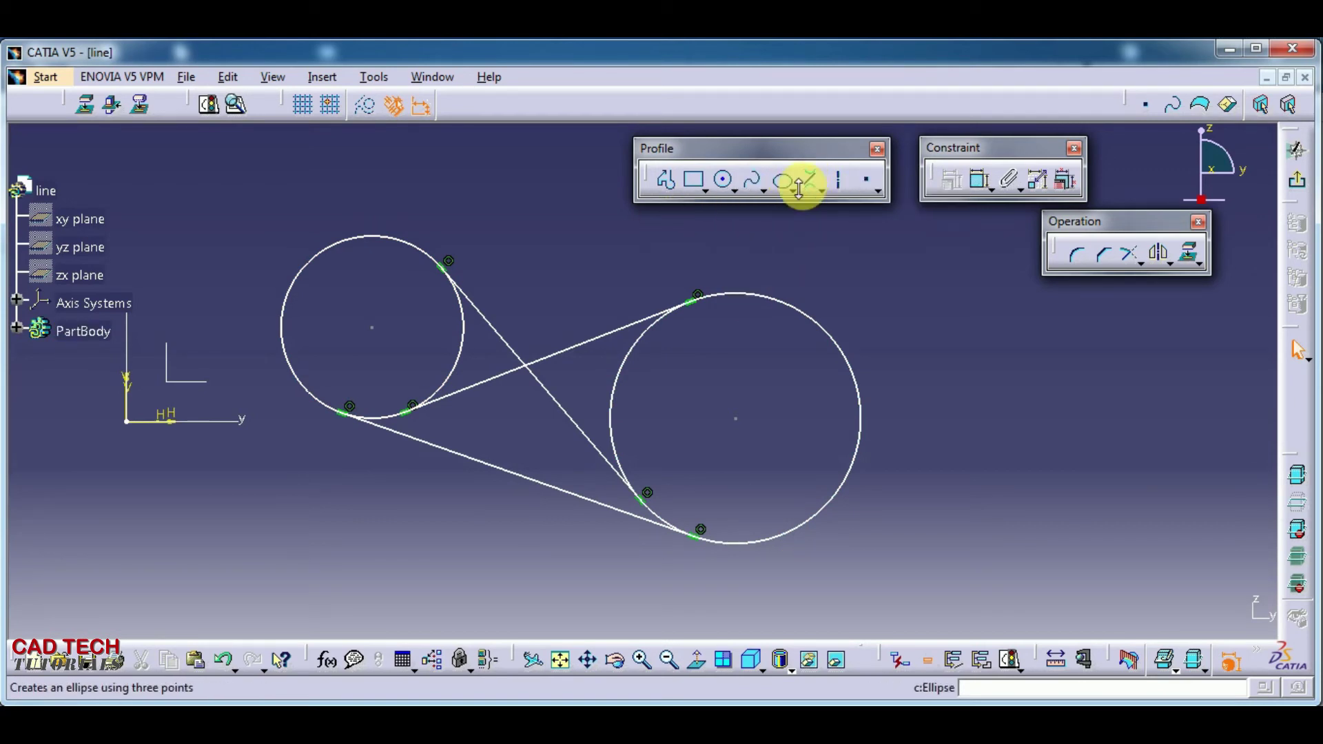
click(812, 181)
click(400, 234)
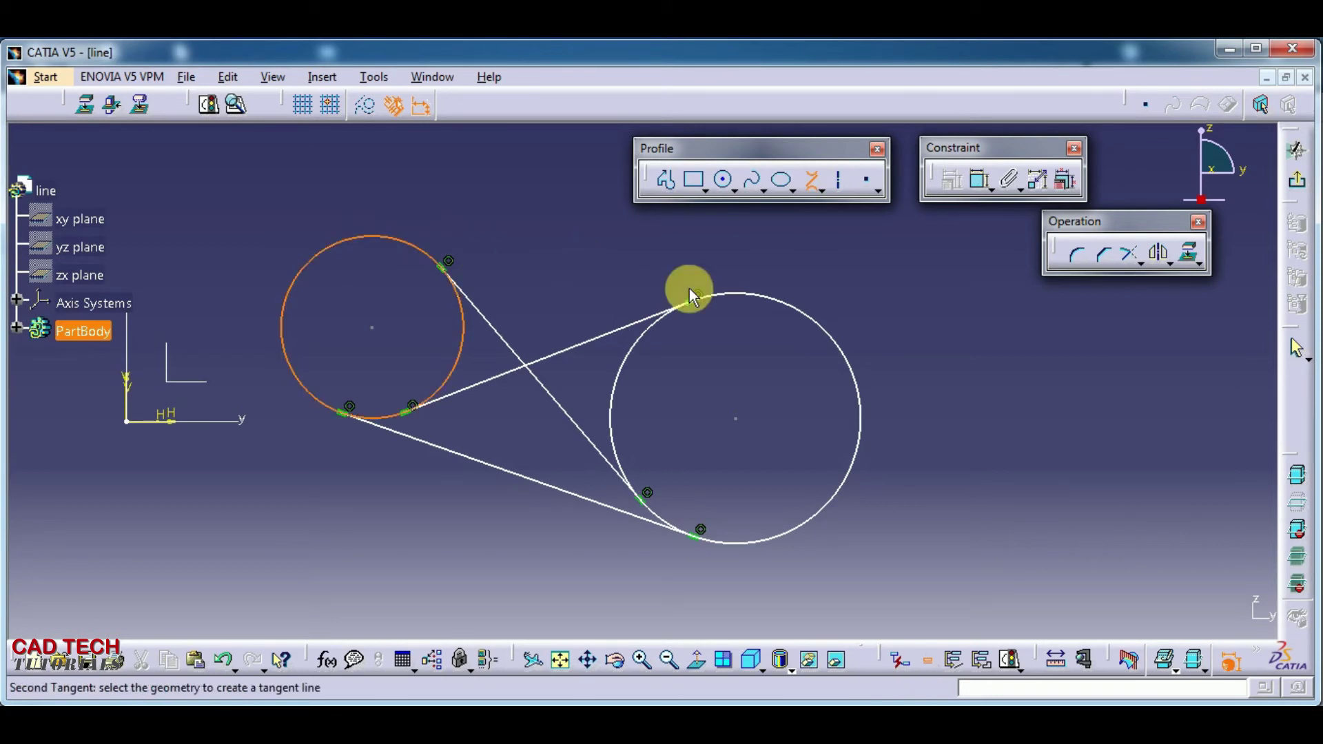
click(779, 302)
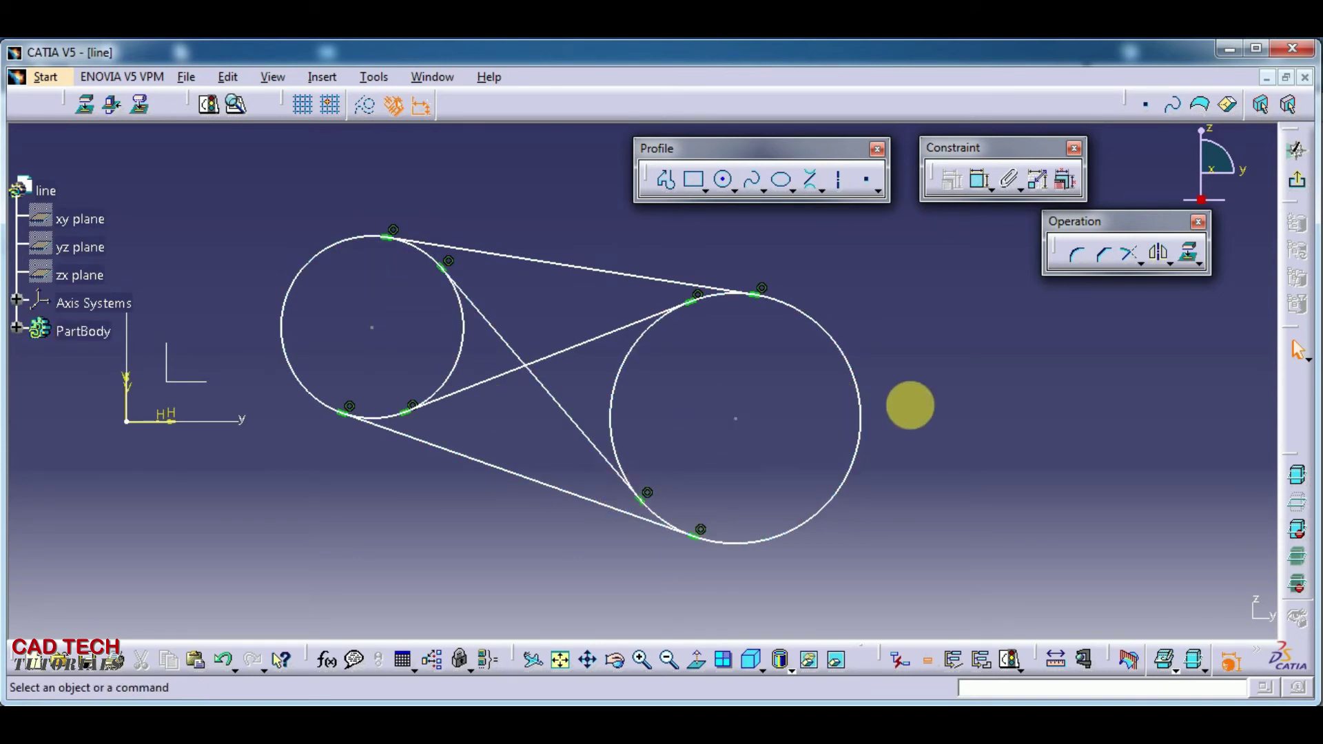
- Quick-trim away the segments of the two crossing bi-tangent lines between the circles
mouse_move(955, 351)
middle_down()
mouse_move(975, 399)
mouse_move(936, 428)
mouse_move(981, 431)
middle_up()
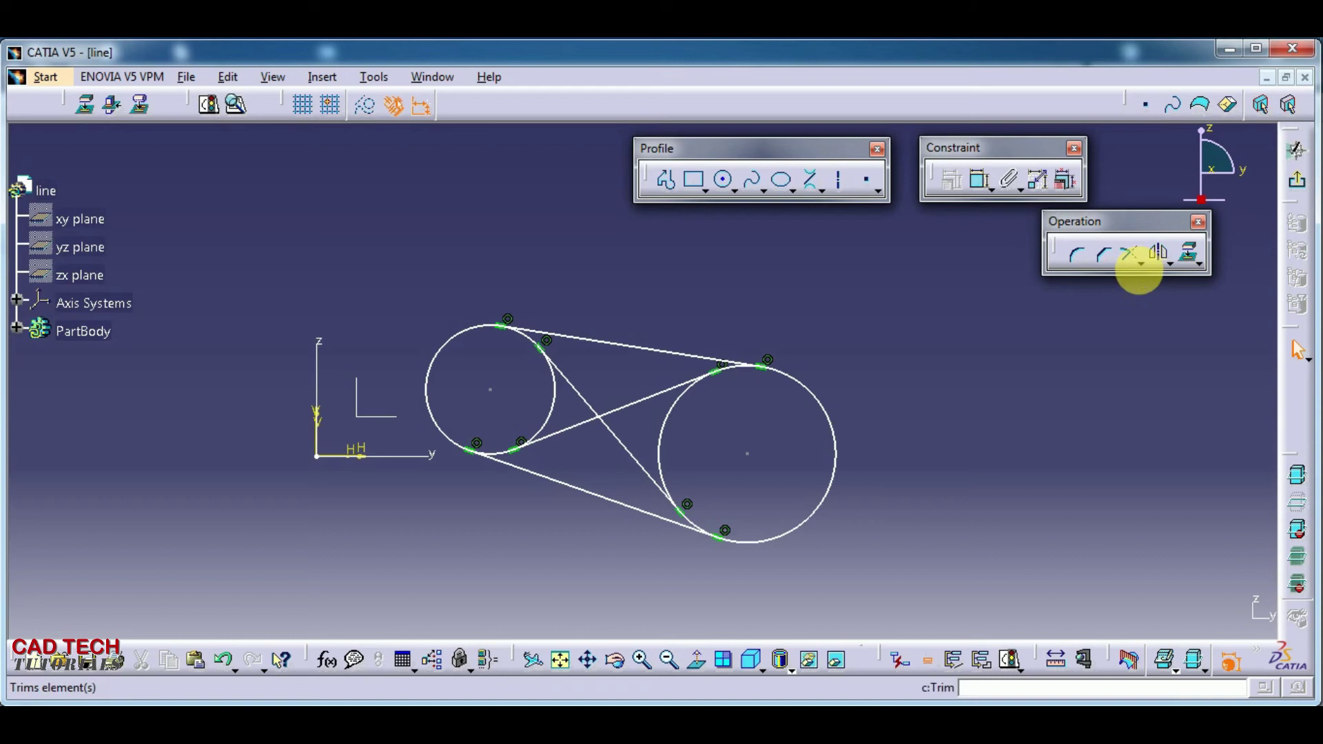
click(1141, 264)
click(1223, 288)
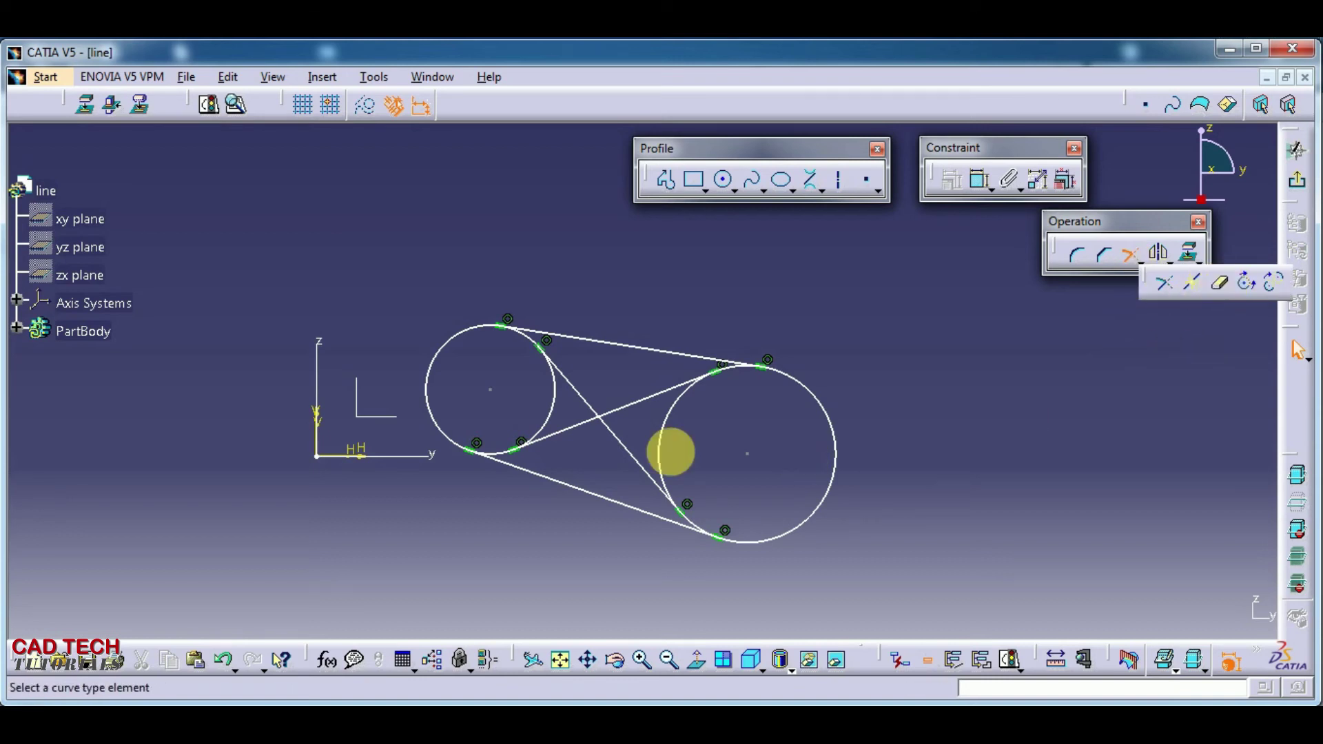
click(585, 401)
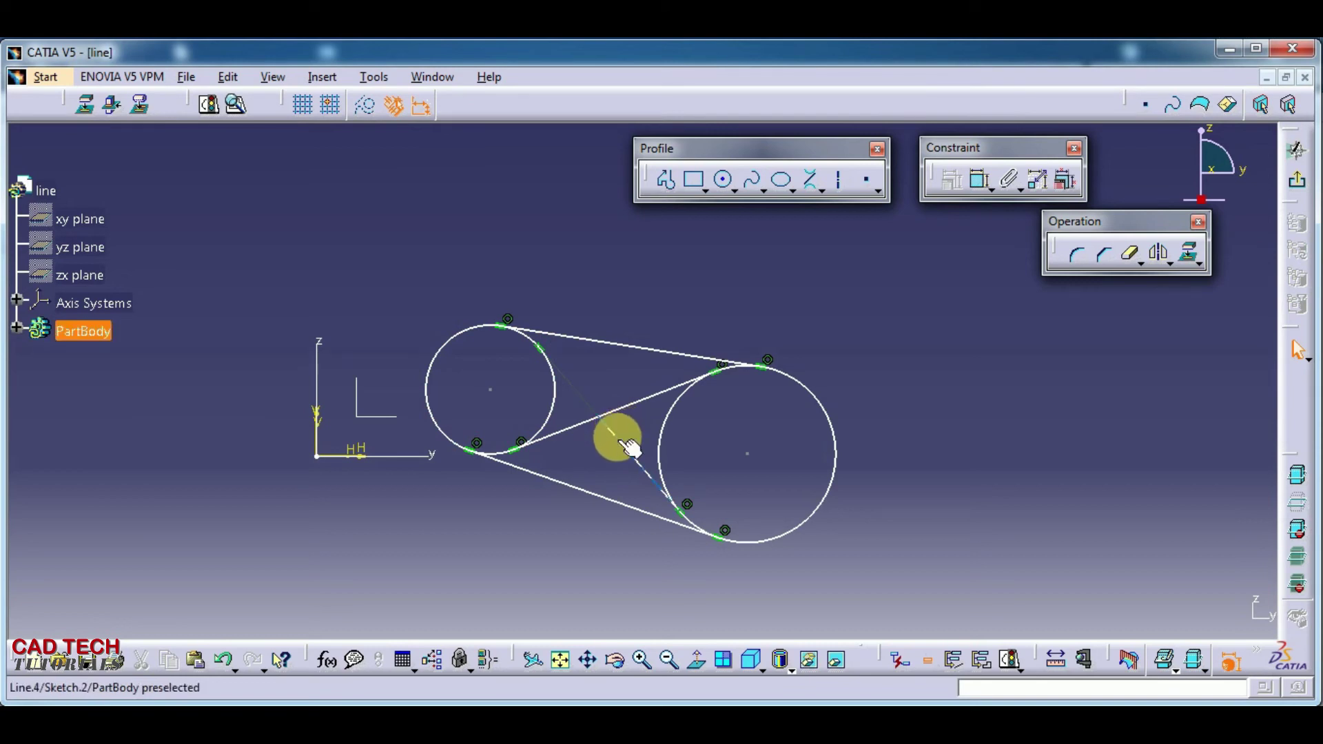
click(638, 400)
click(615, 436)
click(1127, 252)
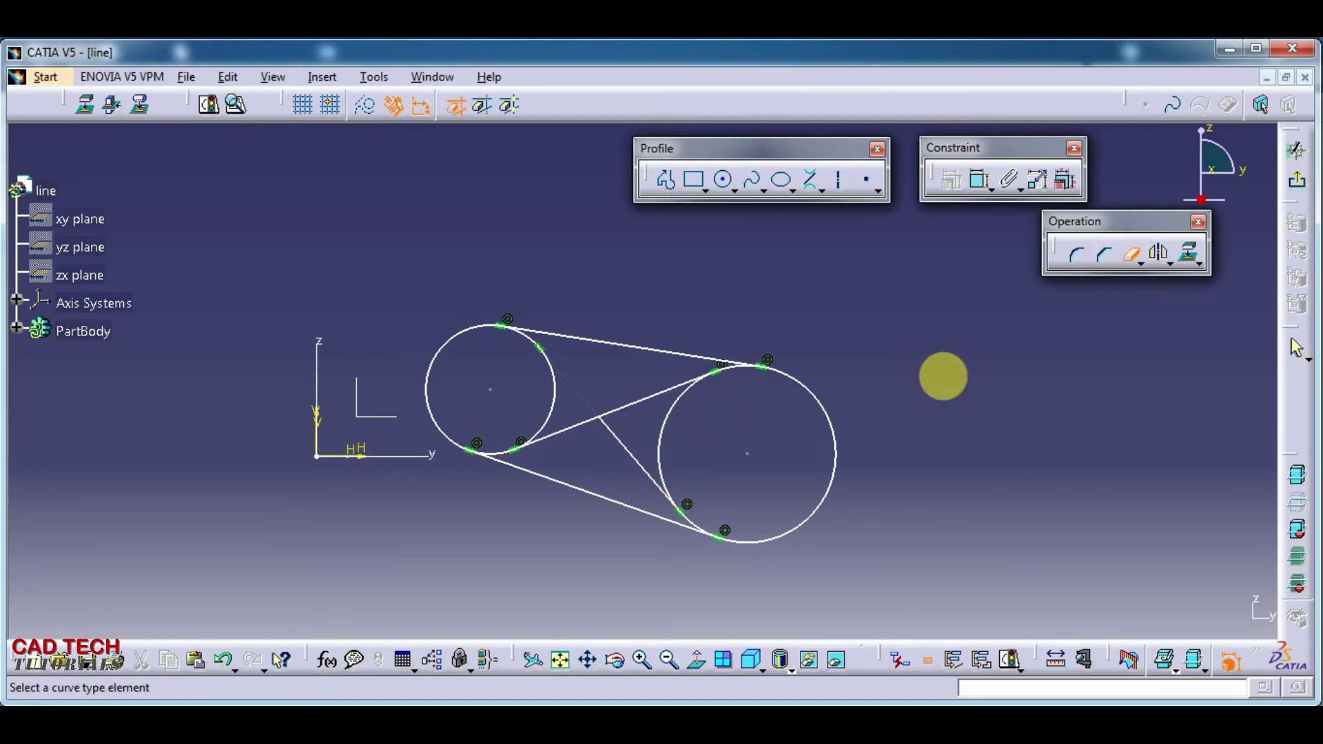
click(638, 406)
click(615, 437)
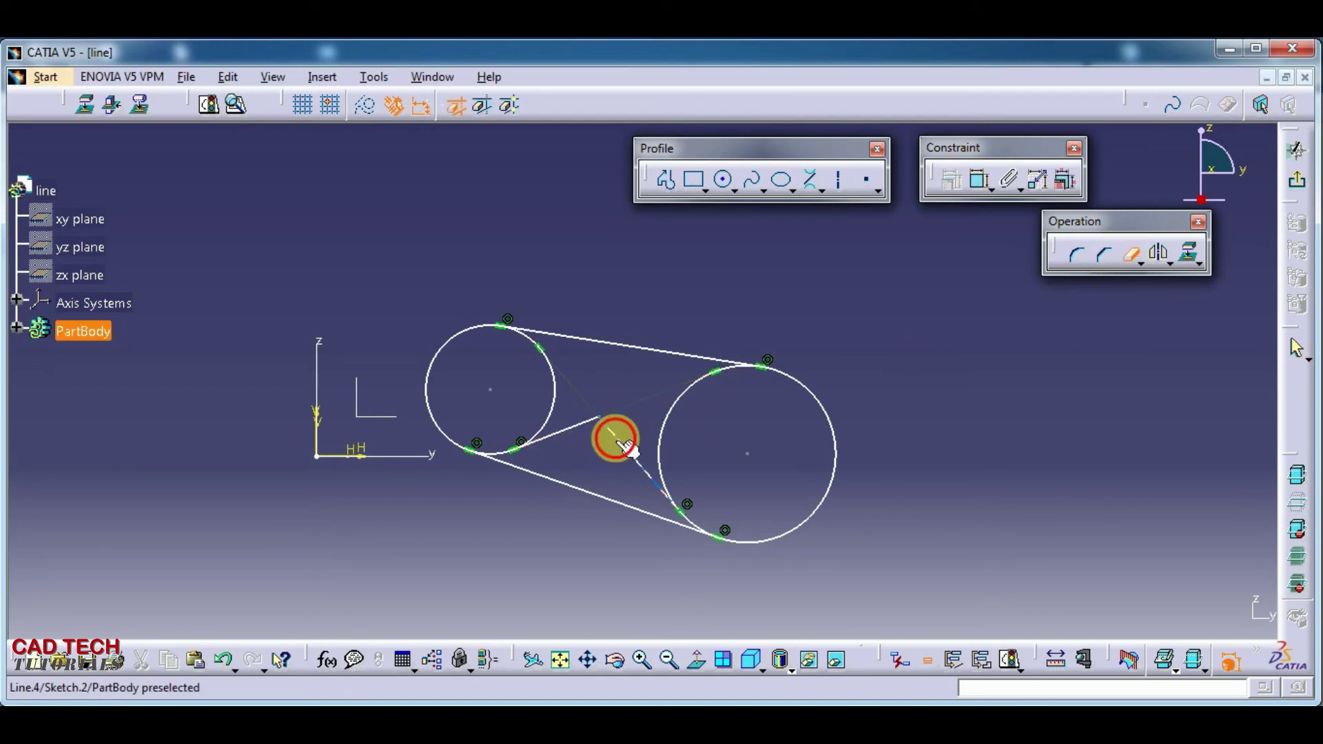
- Quick-trim the inner arcs of both circles, leaving one closed outline with the two outer tangent lines
click(553, 417)
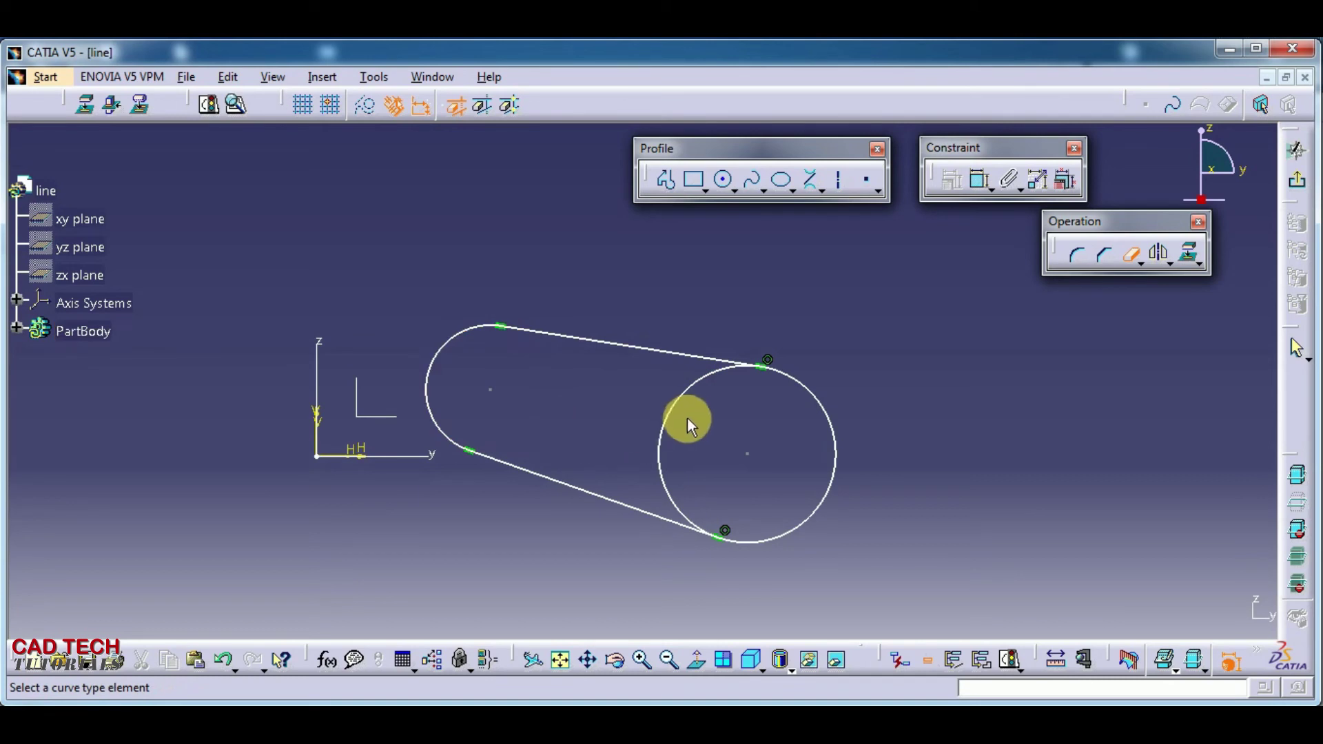
click(681, 397)
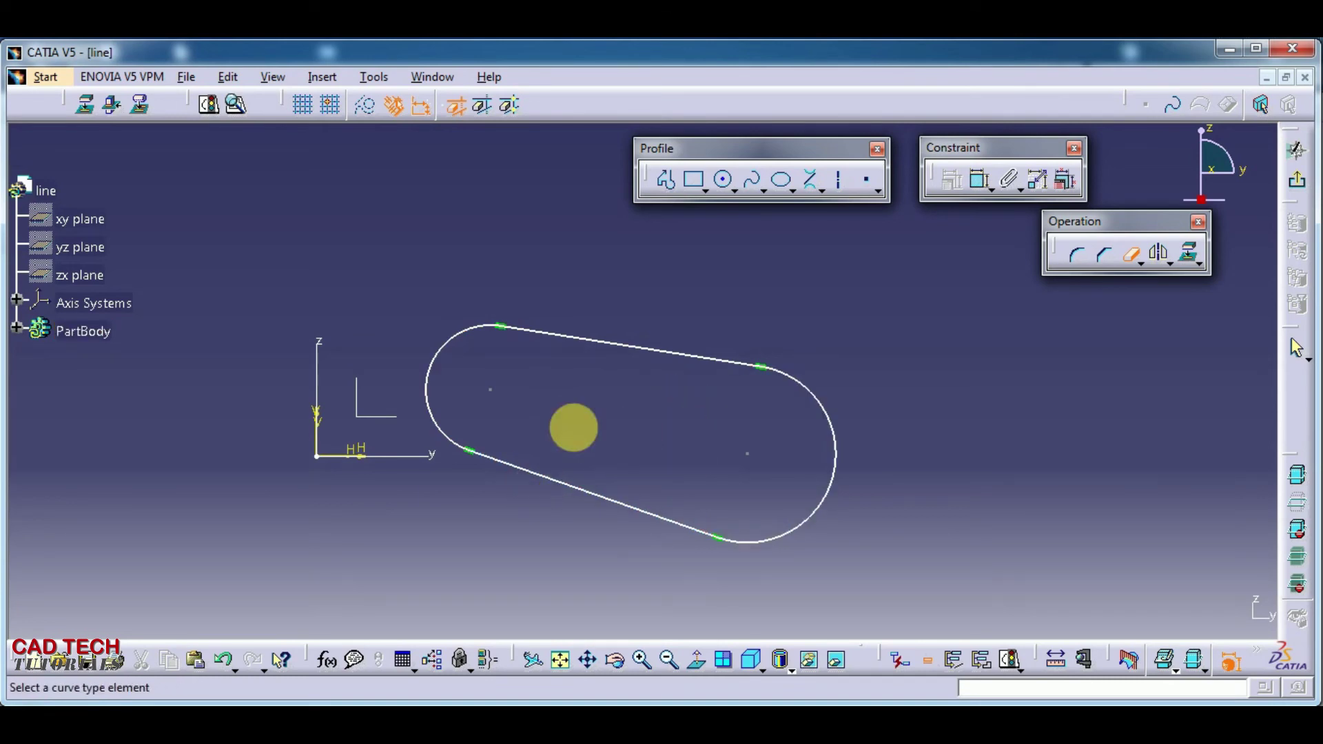
key(Escape)
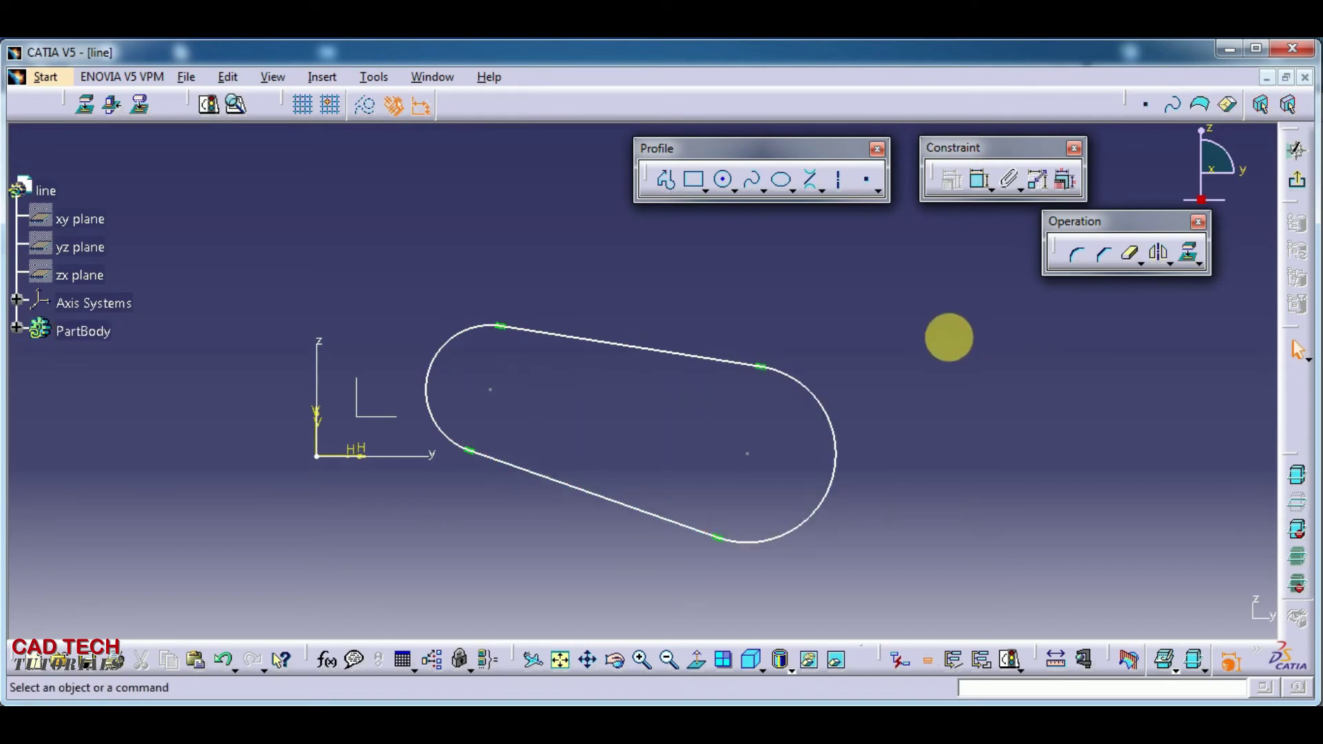
- Pull the upper tangent line of the closed outline upward to test the tangency
drag(608, 345, 620, 313)
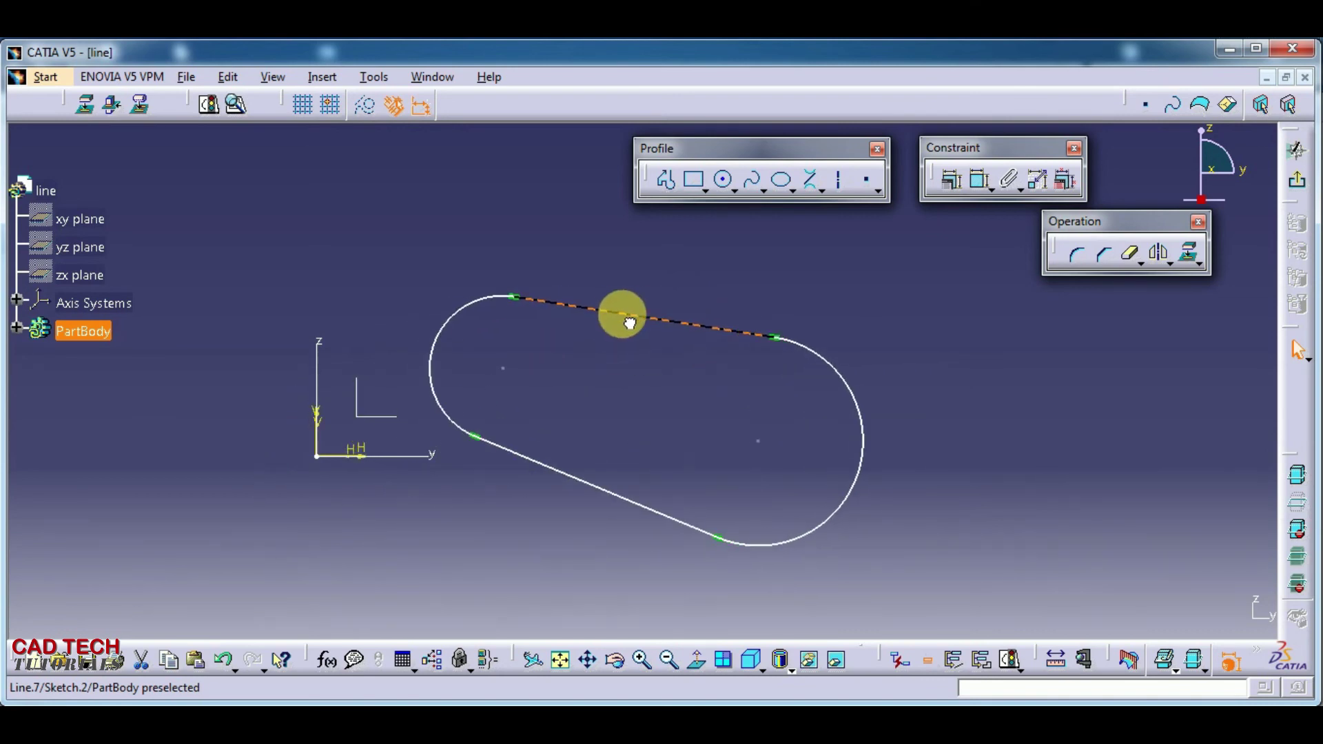
click(943, 289)
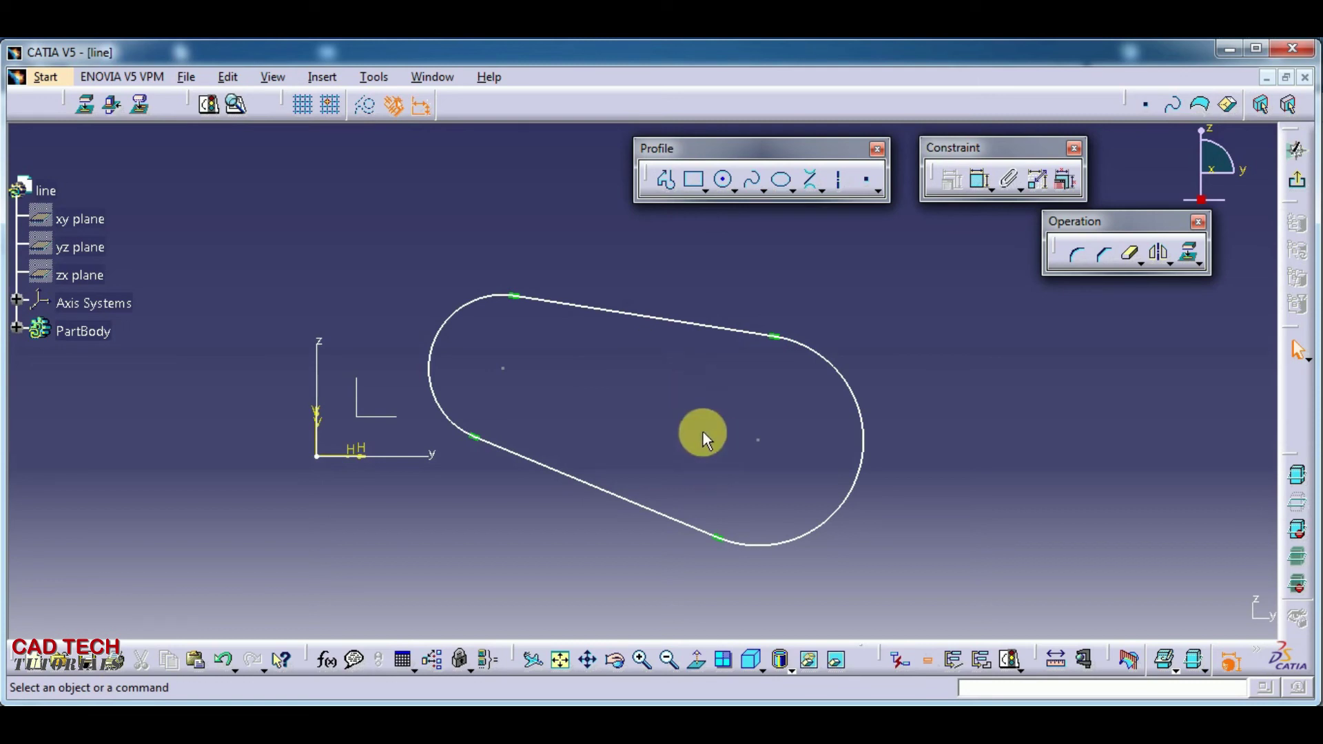
- Detach the group of line tools so that it floats beside the closed outline
middle_drag(724, 427, 354, 390)
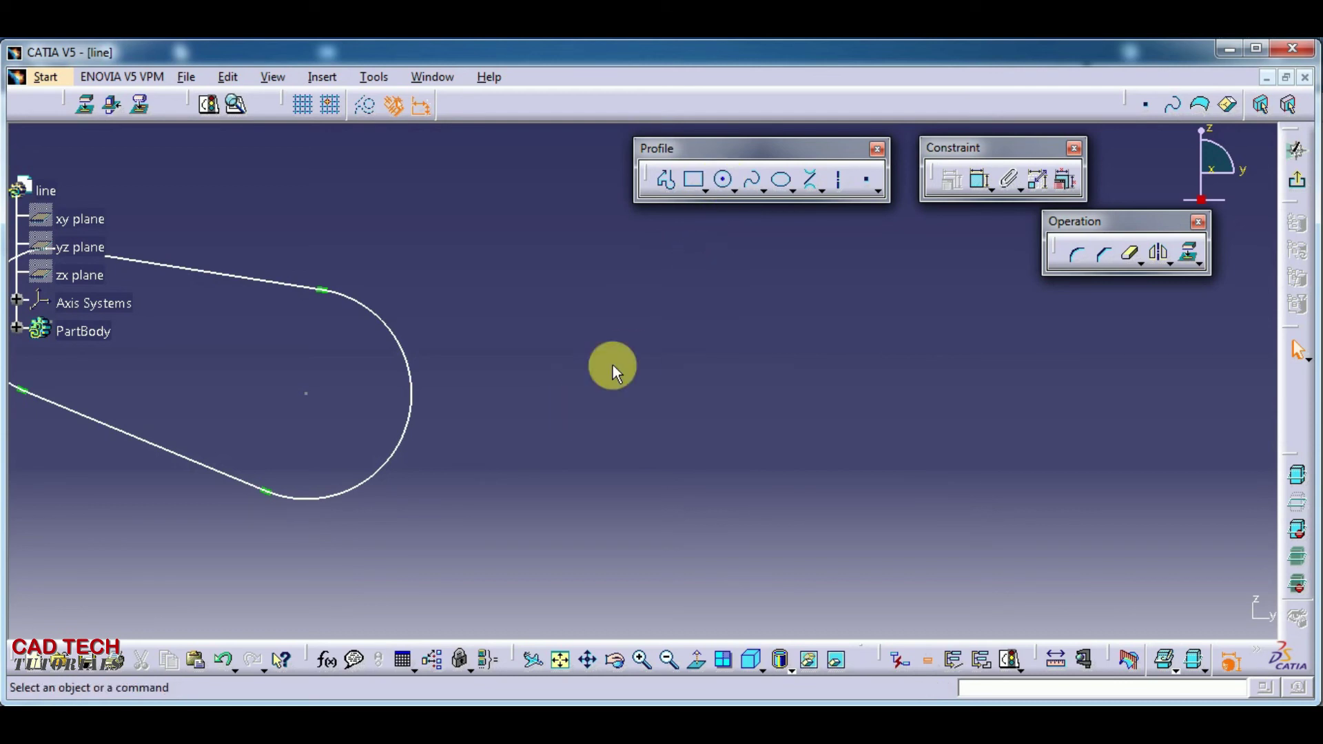
middle_drag(689, 423, 993, 442)
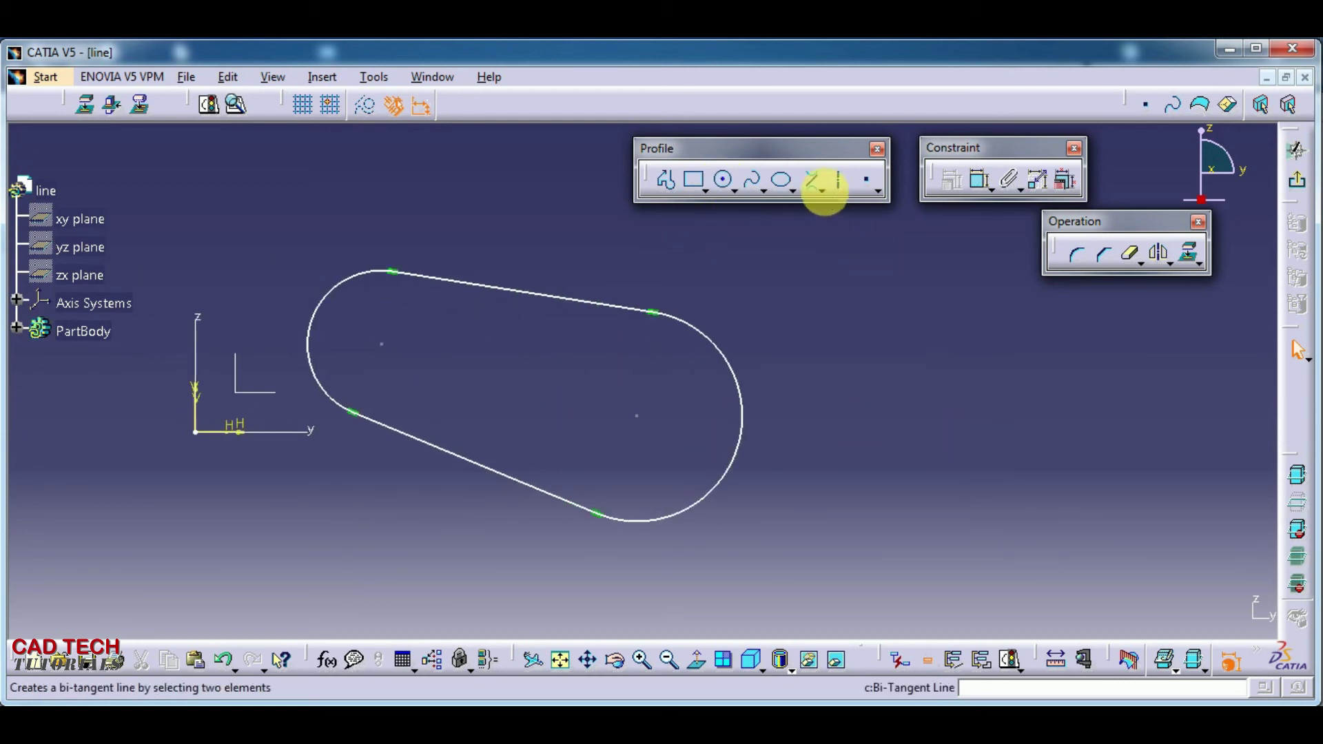
click(824, 192)
drag(830, 200, 925, 350)
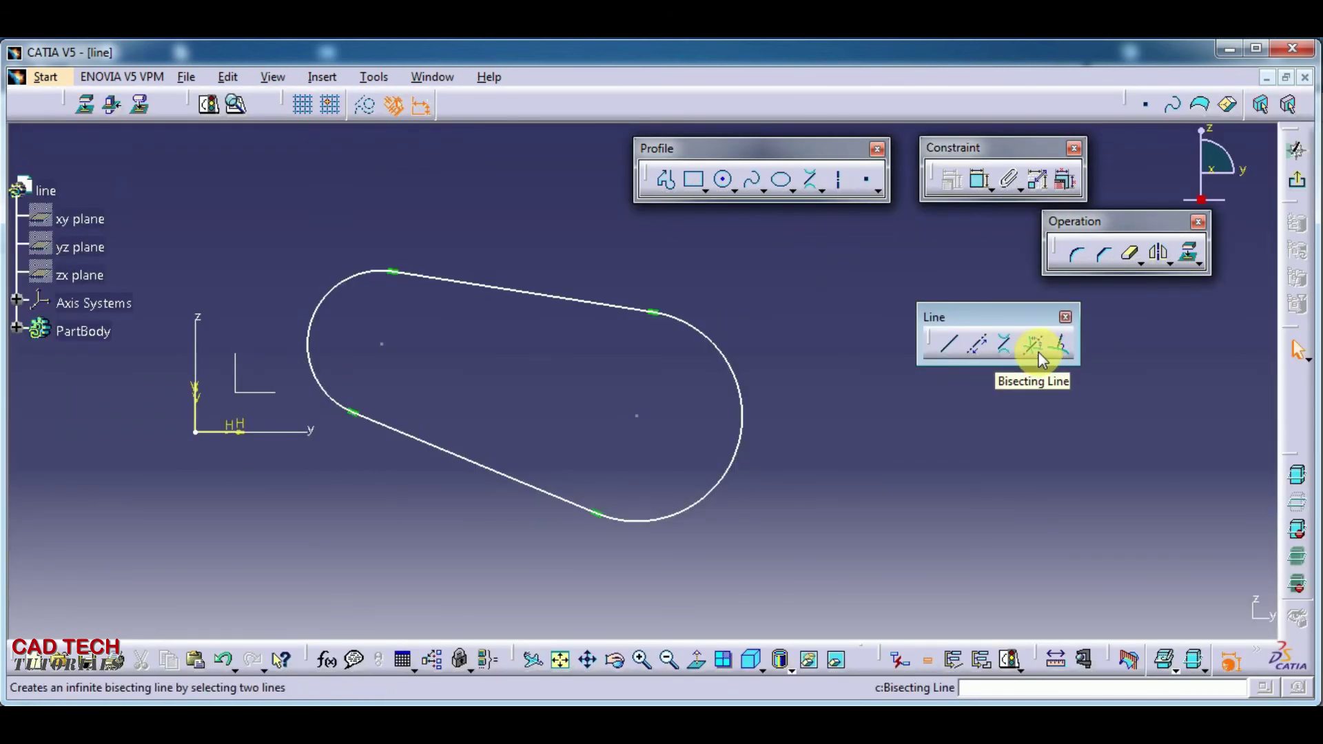